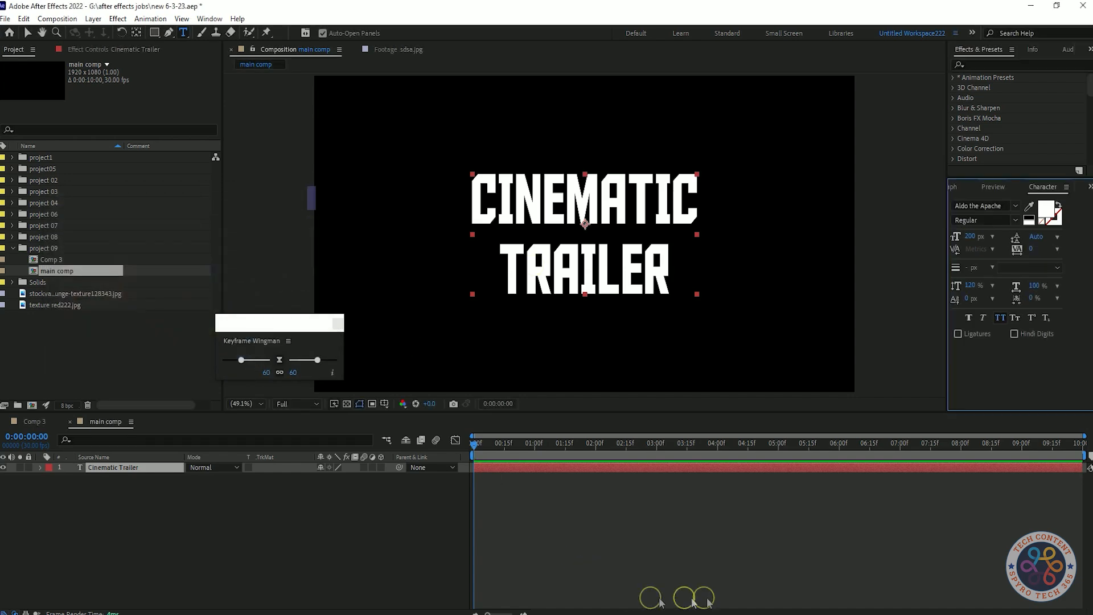
Step: Set the text fill colour to near-black 020202
{"action": "mouse_move", "coordinate": [68, 331]}
{"action": "left_mouse_down"}
{"action": "mouse_move", "coordinate": [49, 337]}
{"action": "mouse_move", "coordinate": [58, 371]}
{"action": "left_mouse_up"}
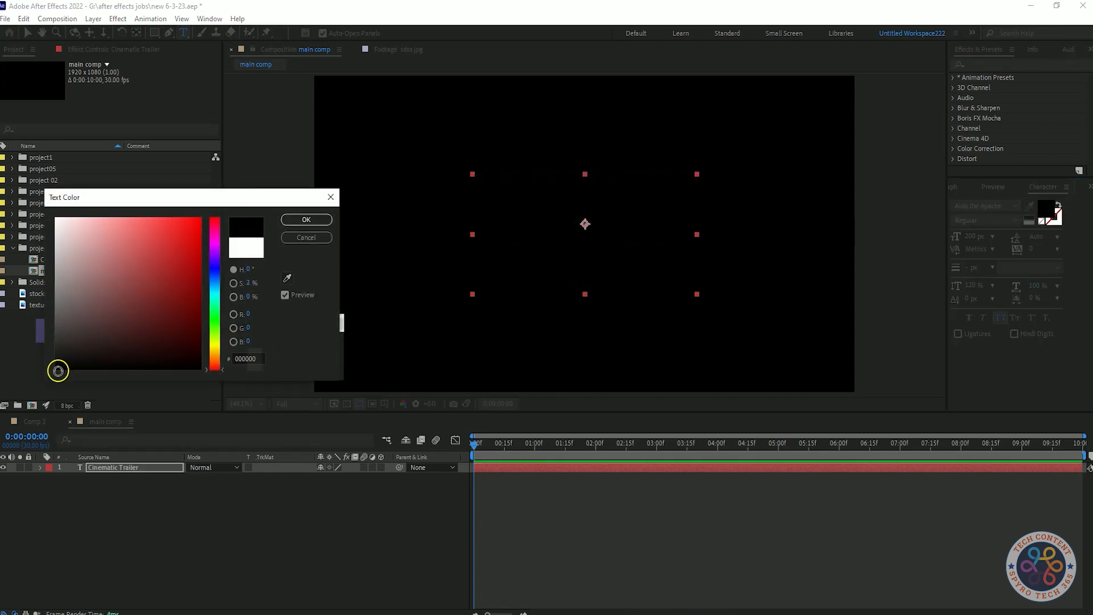
{"action": "left_click", "coordinate": [307, 220]}
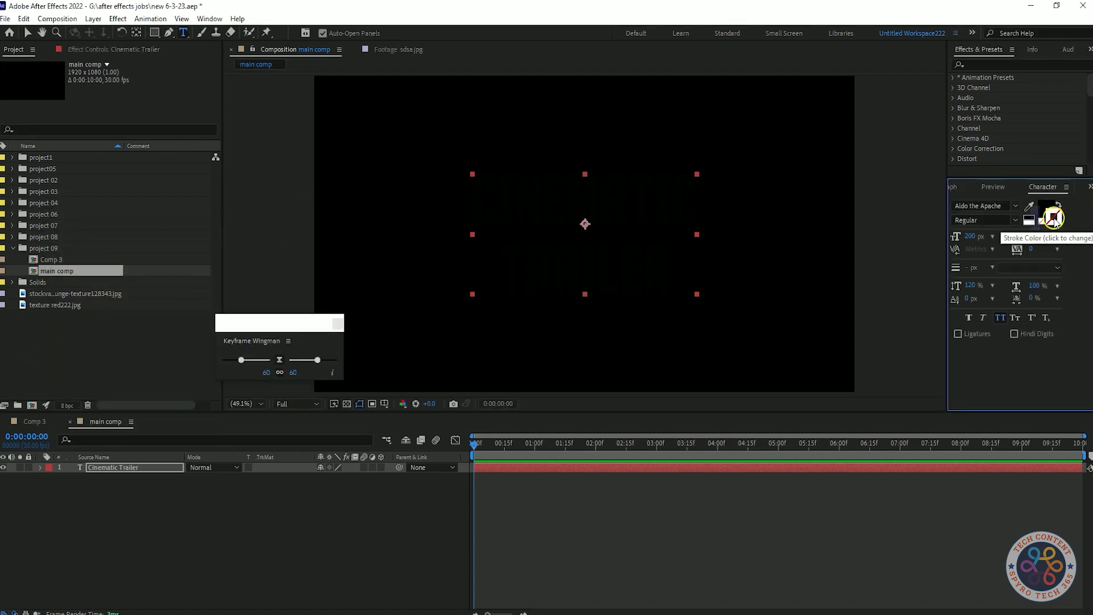
Step: Give the text a white stroke and set the stroke to draw over the fill
{"action": "left_click", "coordinate": [1054, 219]}
{"action": "left_click", "coordinate": [306, 220]}
{"action": "left_click", "coordinate": [1030, 268]}
{"action": "left_click", "coordinate": [1042, 283]}
{"action": "left_click", "coordinate": [1039, 270]}
{"action": "left_click", "coordinate": [1035, 292]}
Step: Try stroke widths of 8, 6 and 4 px for the text, undoing the last one
{"action": "left_click_drag", "start_coordinate": [972, 271], "coordinate": [1020, 281]}
{"action": "key", "text": "ctrl+z"}
{"action": "left_click", "coordinate": [971, 270]}
{"action": "type", "text": "8"}
{"action": "key", "text": "Return"}
{"action": "left_click", "coordinate": [971, 268]}
{"action": "type", "text": "6"}
{"action": "key", "text": "Return"}
{"action": "left_click", "coordinate": [972, 269]}
{"action": "type", "text": "4"}
{"action": "key", "text": "Return"}
{"action": "key", "text": "ctrl+z"}
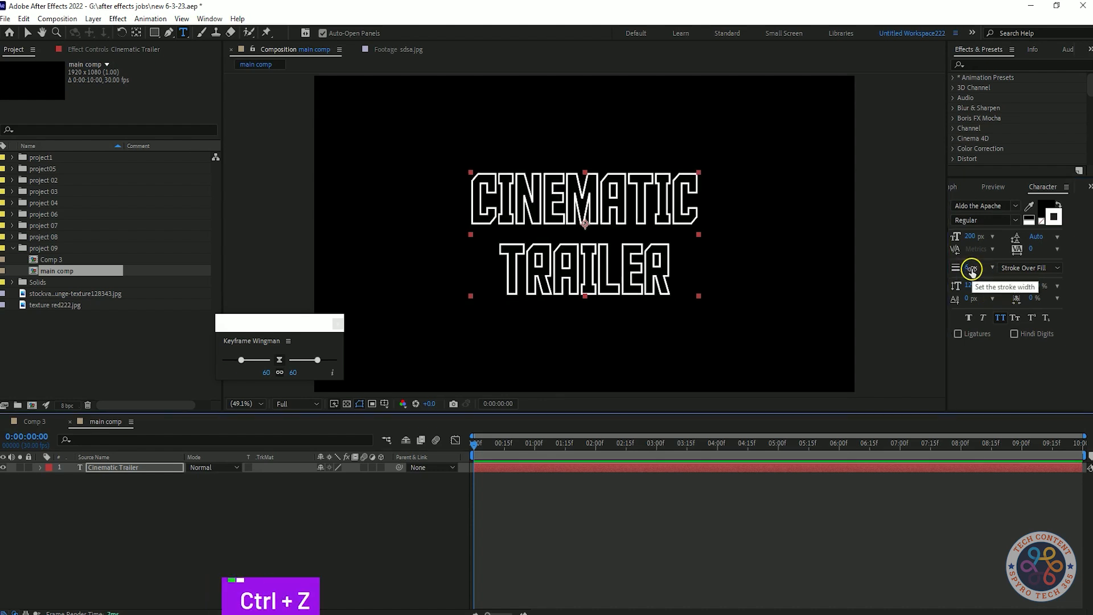
Step: Select the Cinematic Trailer layer and set its stroke width to 4 px
{"action": "left_click", "coordinate": [256, 535]}
{"action": "left_click", "coordinate": [119, 470]}
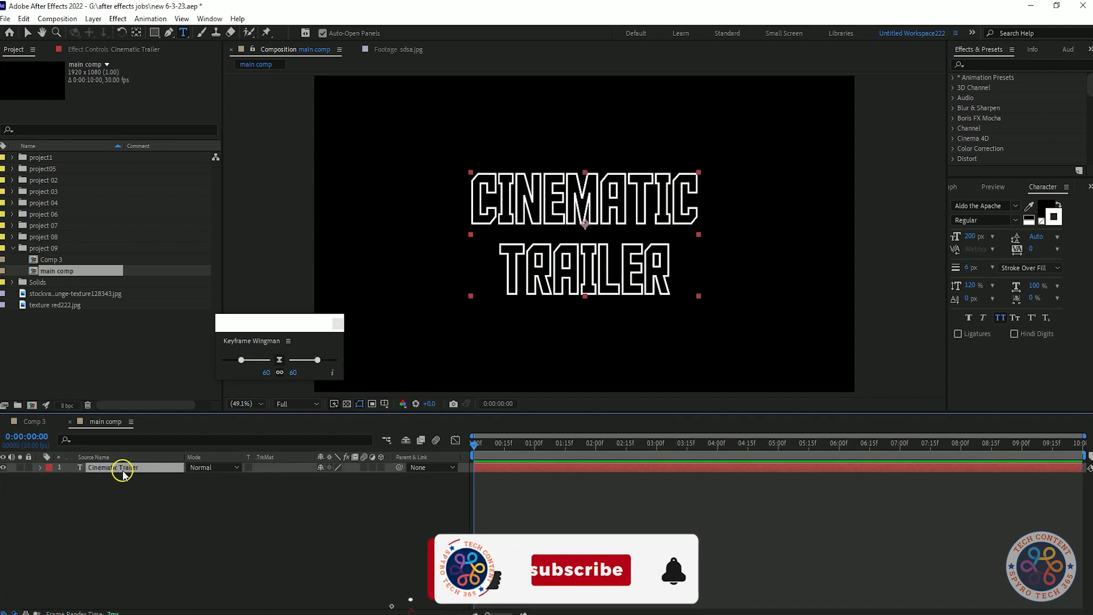
{"action": "left_click", "coordinate": [970, 267]}
{"action": "type", "text": "4"}
{"action": "key", "text": "Return"}
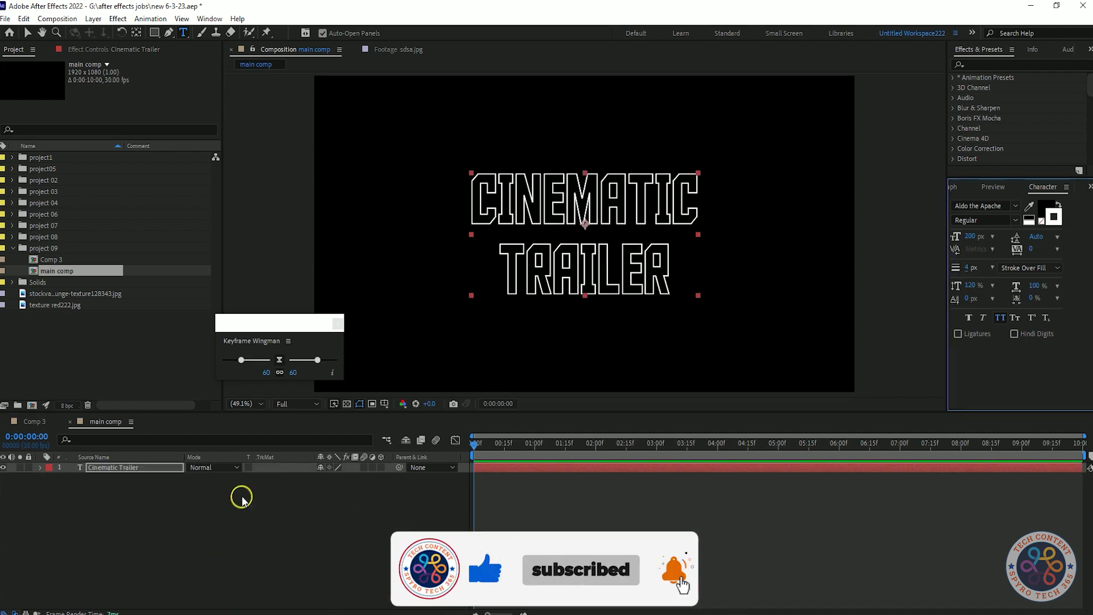
Step: Deselect the layer, reselect it and save the project
{"action": "left_click", "coordinate": [243, 497]}
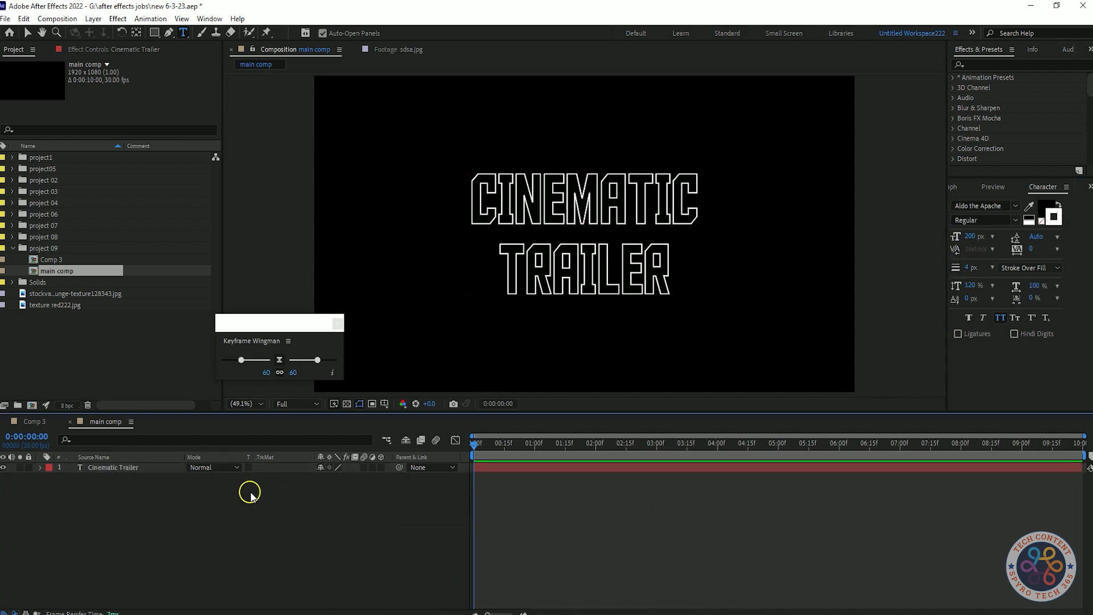
{"action": "left_click", "coordinate": [117, 469]}
{"action": "key", "text": "ctrl+s"}
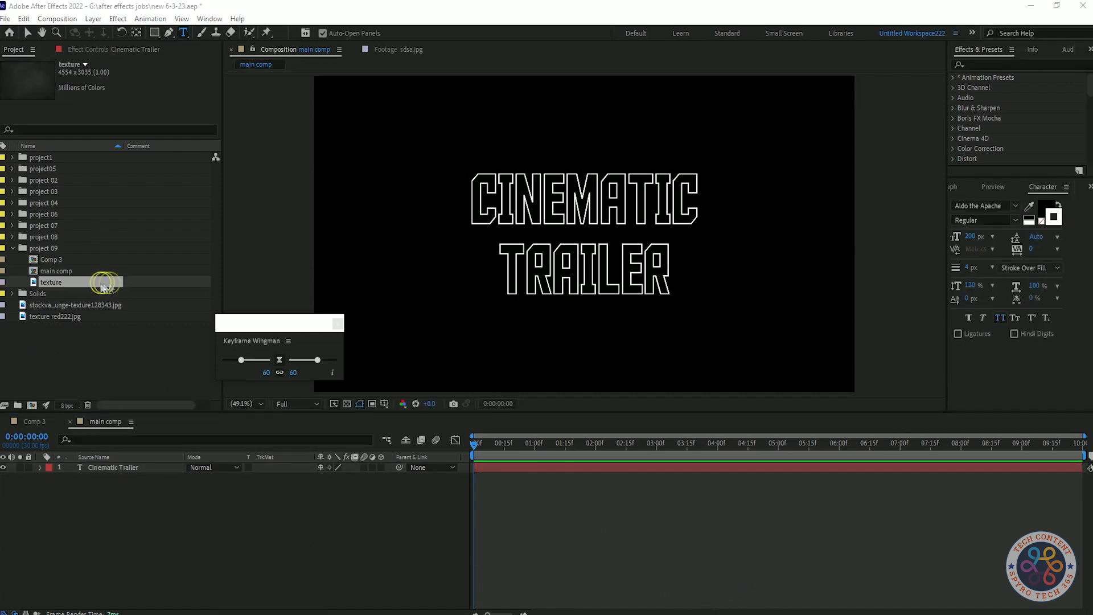
Step: Add the texture image to the composition beneath the text layer
{"action": "left_click_drag", "start_coordinate": [99, 283], "coordinate": [150, 488]}
{"action": "left_click", "coordinate": [129, 467]}
{"action": "right_click", "coordinate": [130, 467]}
{"action": "left_click", "coordinate": [153, 510]}
Step: Set the text layer's stroke to Fill Over Stroke with a width of 6 px
{"action": "left_click", "coordinate": [114, 468]}
{"action": "left_click", "coordinate": [1046, 268]}
{"action": "left_click", "coordinate": [1042, 279]}
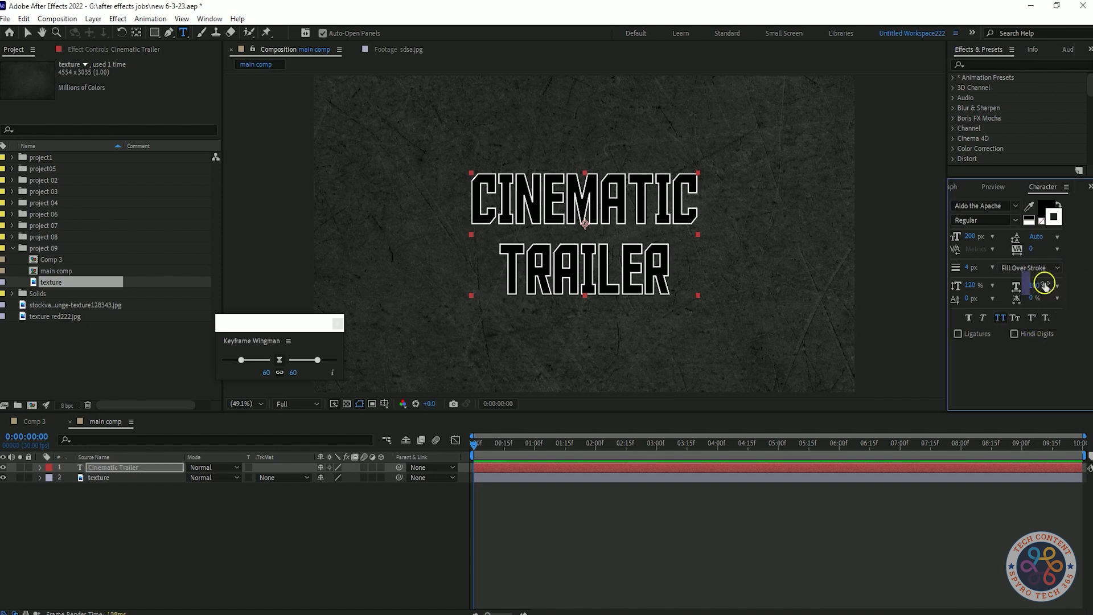
{"action": "left_click", "coordinate": [1013, 268]}
{"action": "left_click", "coordinate": [1030, 293]}
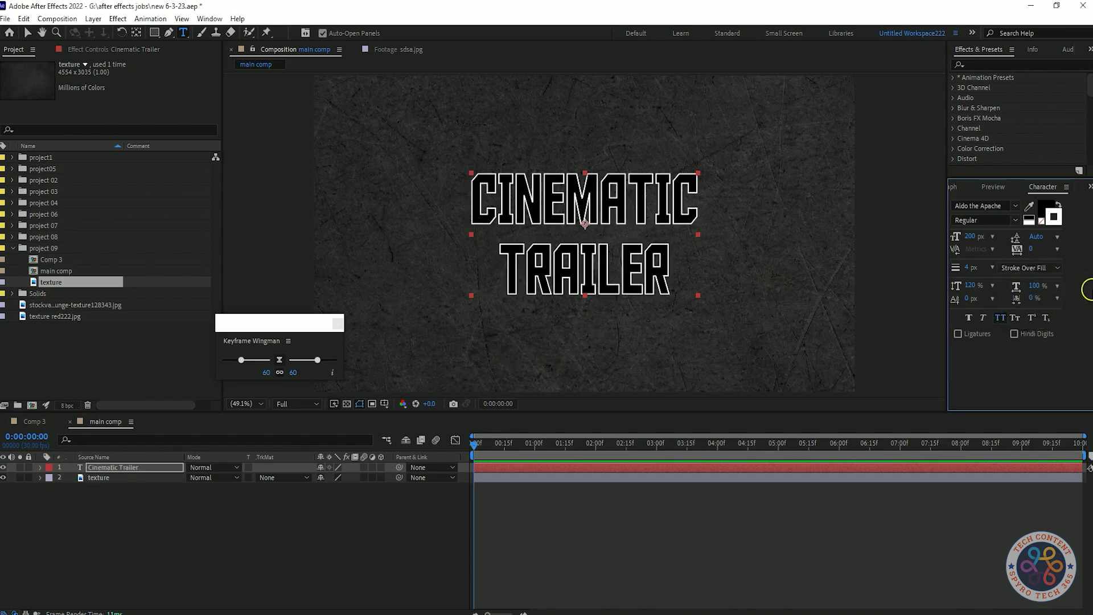
{"action": "left_click", "coordinate": [1046, 268]}
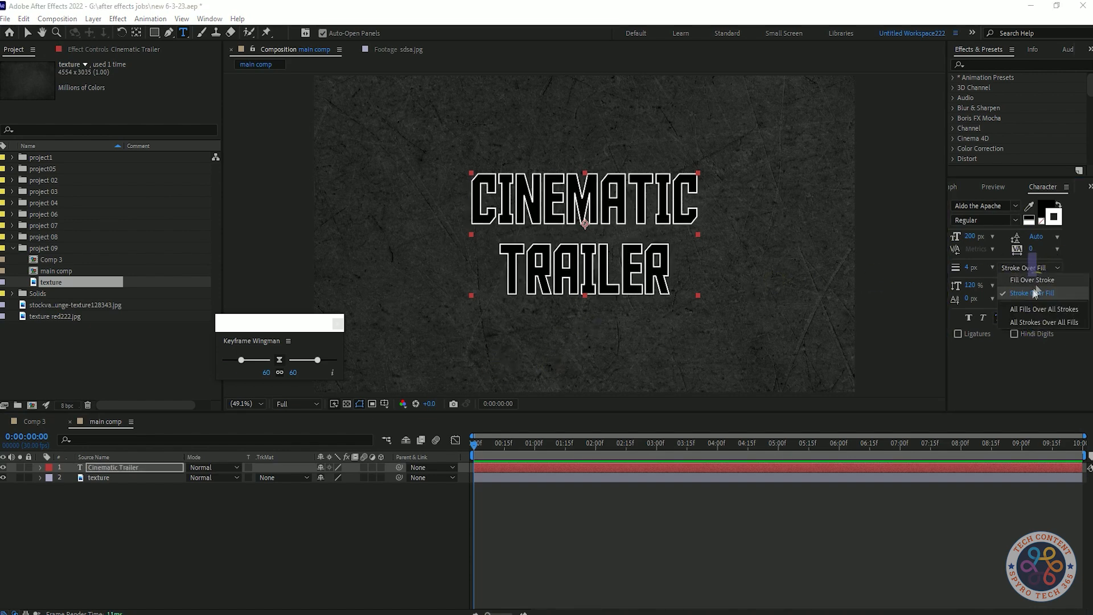
{"action": "left_click", "coordinate": [1031, 280]}
{"action": "type", "text": "8"}
{"action": "key", "text": "Return"}
{"action": "type", "text": "6"}
{"action": "key", "text": "Return"}
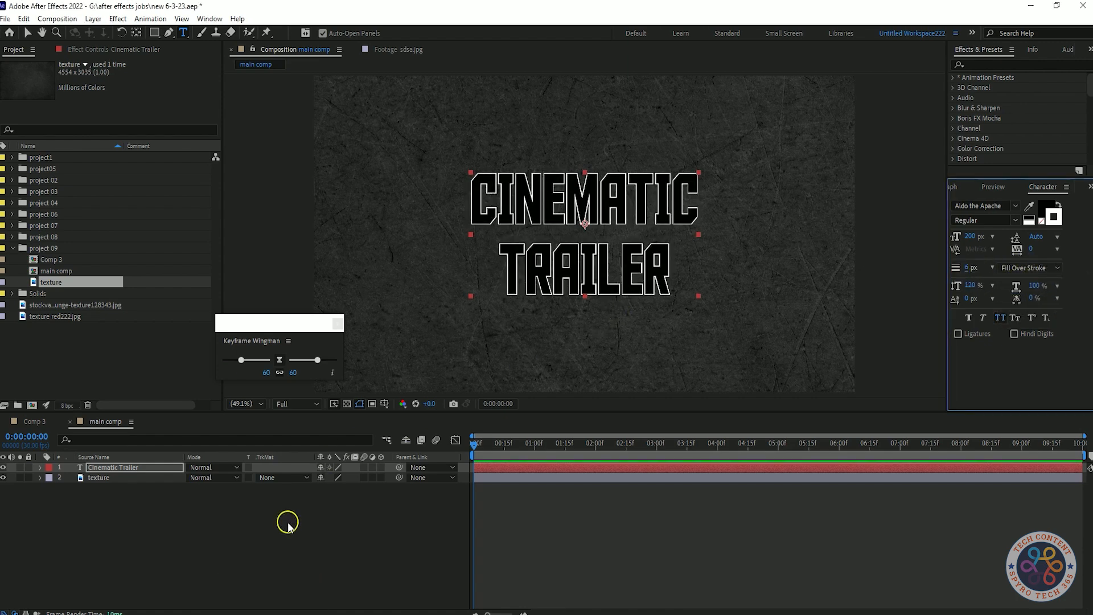
Step: Pre-compose the text layer into a new composition named text comp1
{"action": "right_click", "coordinate": [170, 467]}
{"action": "left_click", "coordinate": [228, 401]}
{"action": "type", "text": "text comp1"}
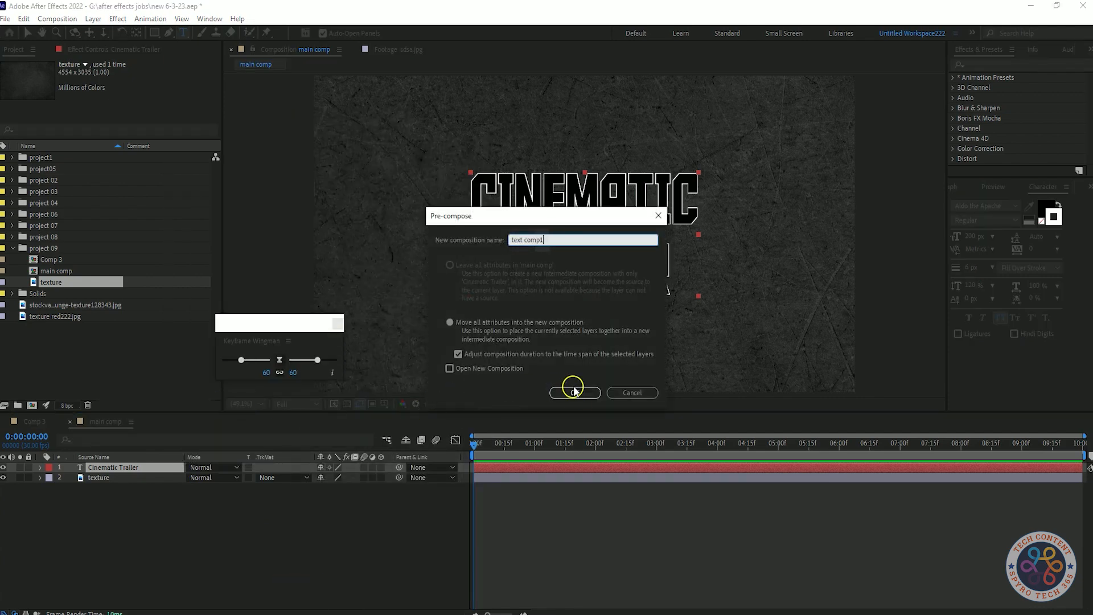
{"action": "left_click", "coordinate": [572, 392]}
Step: Set the texture layer's track matte to Luma Matte using text comp1
{"action": "left_click", "coordinate": [111, 478]}
{"action": "right_click", "coordinate": [152, 478]}
{"action": "left_click", "coordinate": [207, 412]}
{"action": "key", "text": "Escape"}
{"action": "left_click", "coordinate": [283, 478]}
{"action": "left_click", "coordinate": [306, 510]}
{"action": "left_click", "coordinate": [284, 477]}
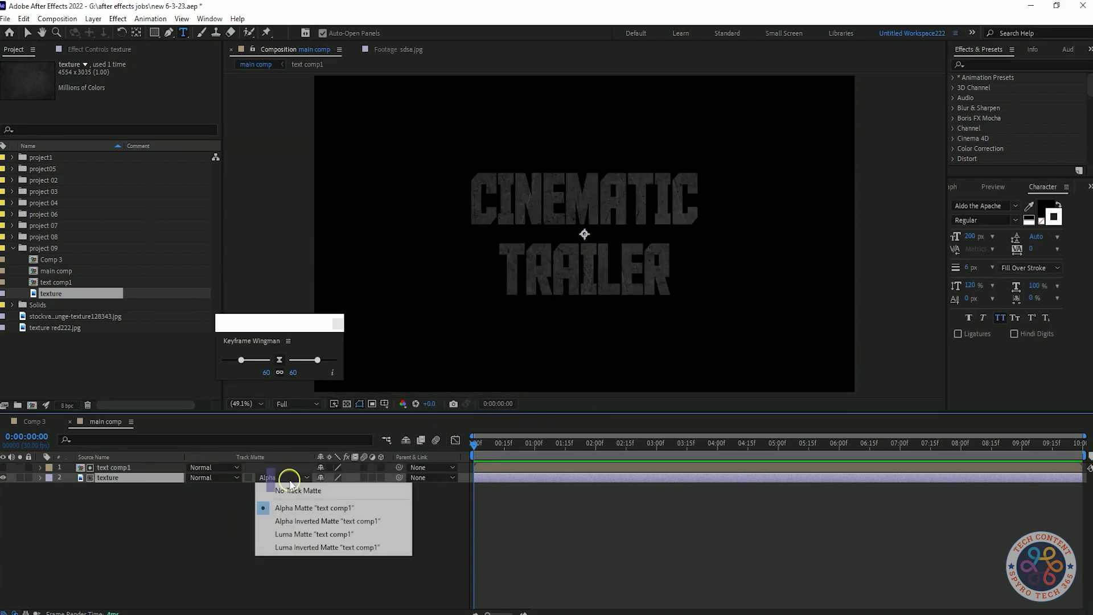
{"action": "left_click", "coordinate": [288, 520]}
{"action": "left_click", "coordinate": [286, 478]}
{"action": "left_click", "coordinate": [296, 533]}
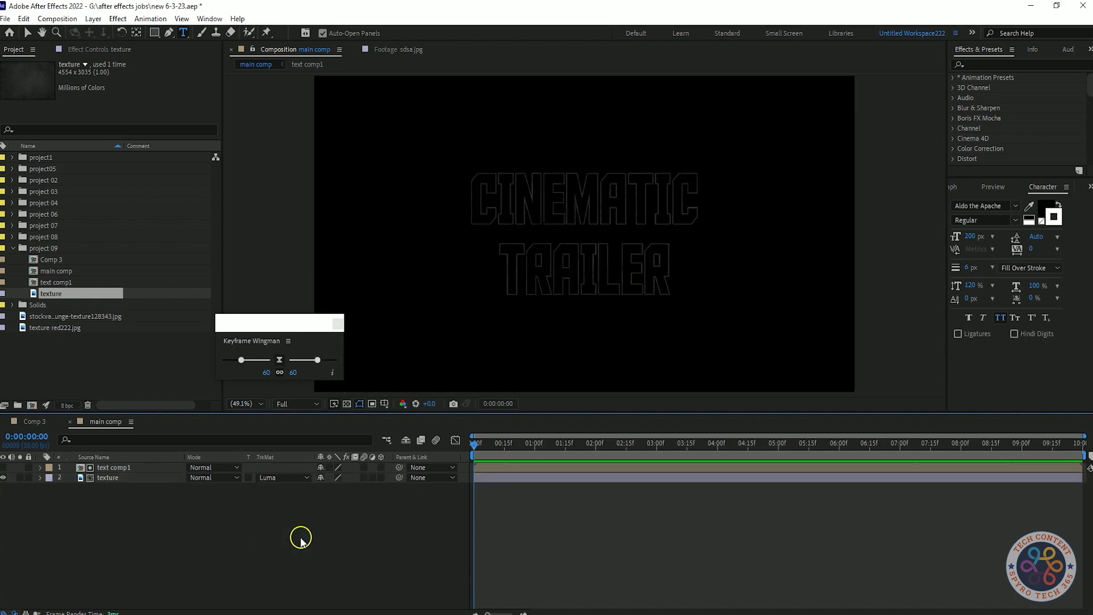
Step: Add another text comp1 and texture layer on top, giving the new texture a Luma track matte
{"action": "left_click_drag", "start_coordinate": [57, 282], "coordinate": [110, 461]}
{"action": "key", "text": "ctrl+s"}
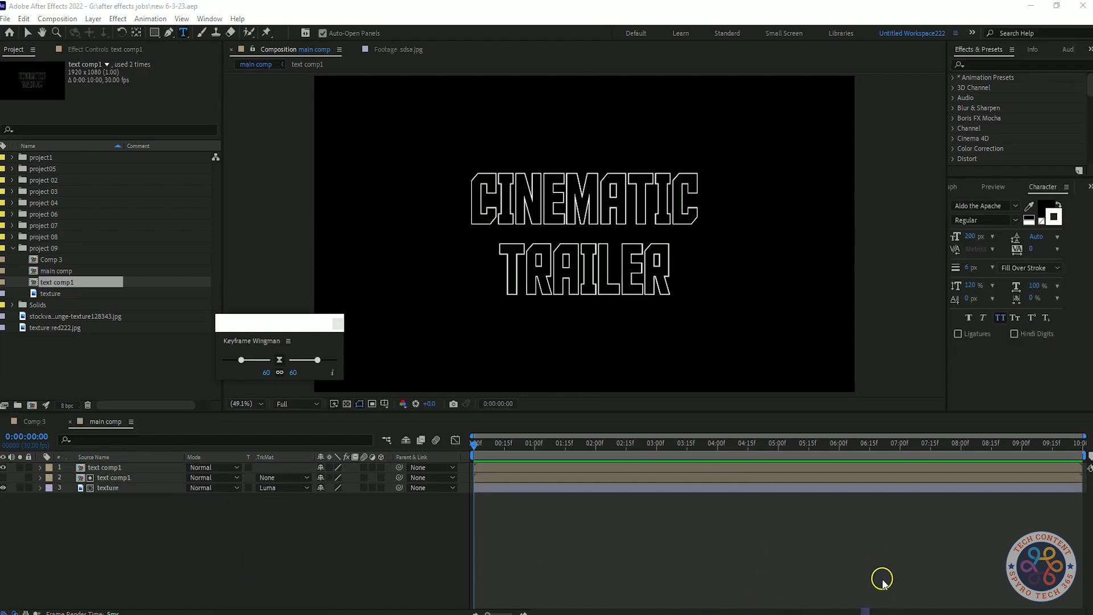
{"action": "left_click", "coordinate": [127, 467]}
{"action": "key", "text": "F2"}
{"action": "left_click_drag", "start_coordinate": [63, 294], "coordinate": [149, 474]}
{"action": "left_click", "coordinate": [283, 477]}
{"action": "left_click", "coordinate": [336, 534]}
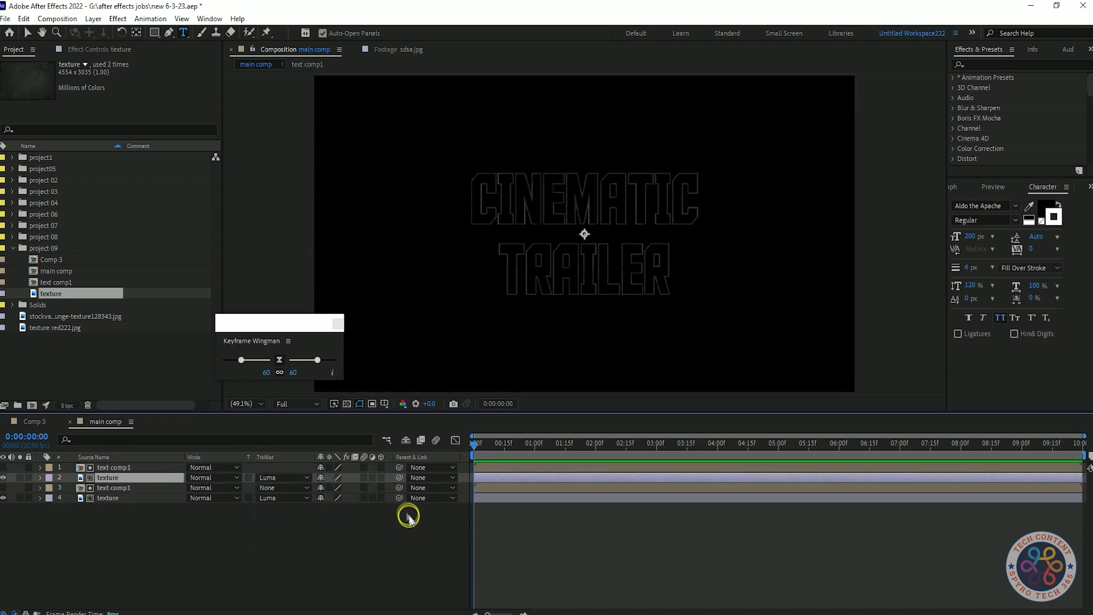
Step: Apply the Invert effect to the top text comp1 layer
{"action": "left_click", "coordinate": [139, 467]}
{"action": "key", "text": "shift+Tab"}
{"action": "type", "text": "inver"}
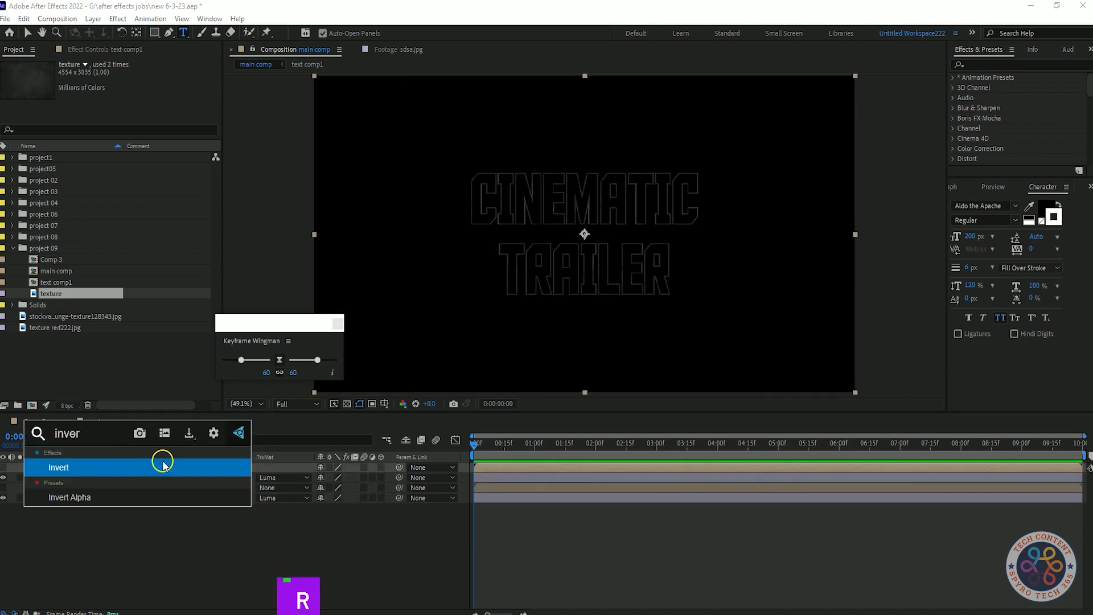
{"action": "key", "text": "Return"}
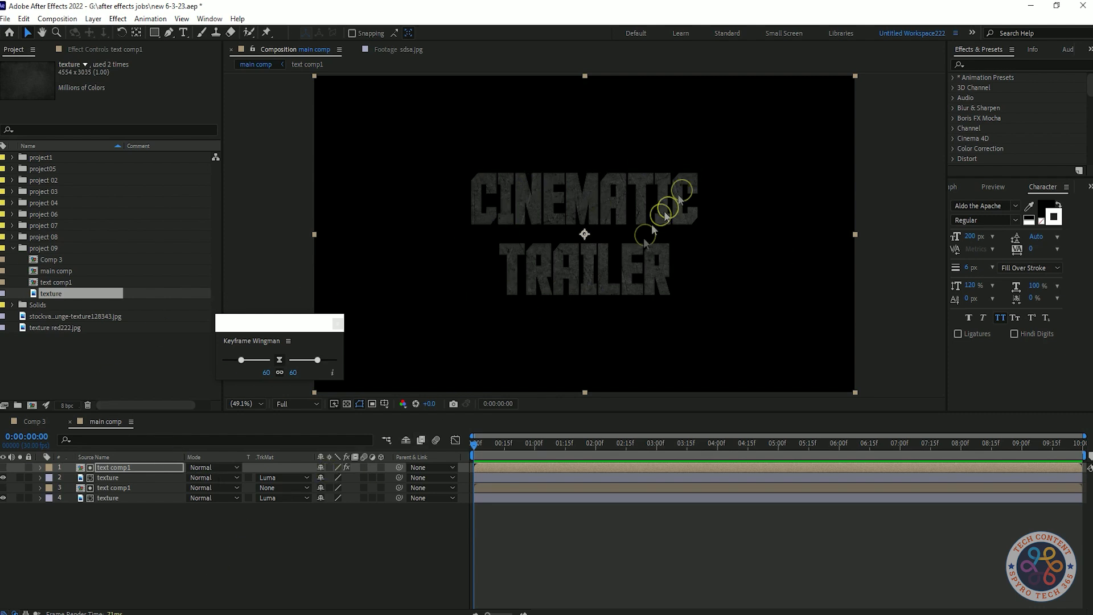
{"action": "left_click", "coordinate": [150, 468]}
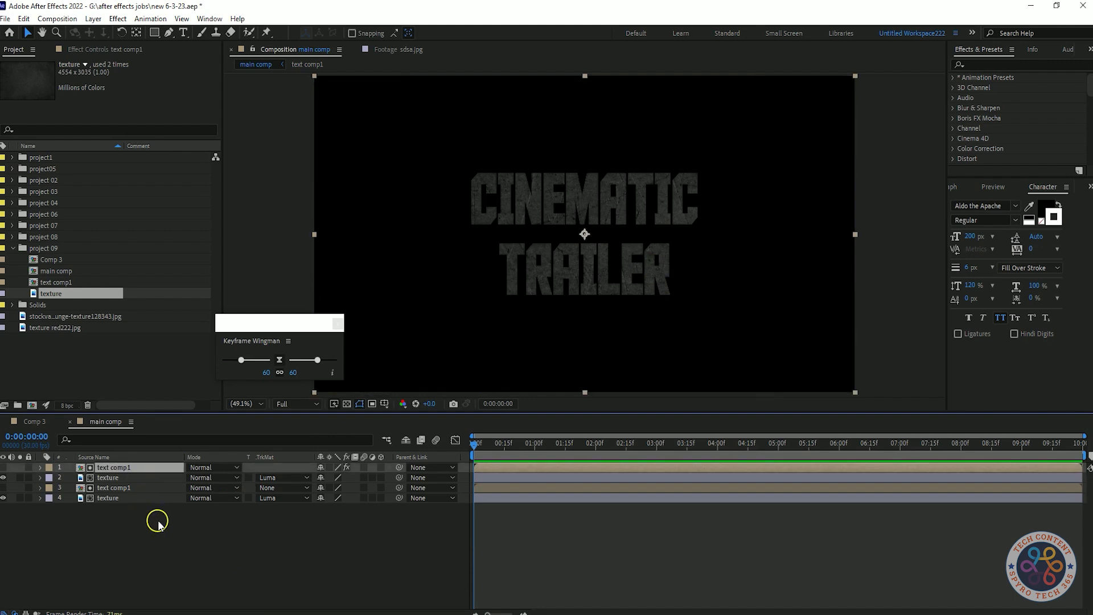
{"action": "left_click", "coordinate": [279, 478]}
{"action": "left_click", "coordinate": [152, 528]}
{"action": "left_click", "coordinate": [150, 478]}
{"action": "left_click", "coordinate": [151, 468]}
Step: Open text comp1, set its text stroke width to 8 px, and return to main comp
{"action": "double_click", "coordinate": [144, 488]}
{"action": "left_click", "coordinate": [122, 467]}
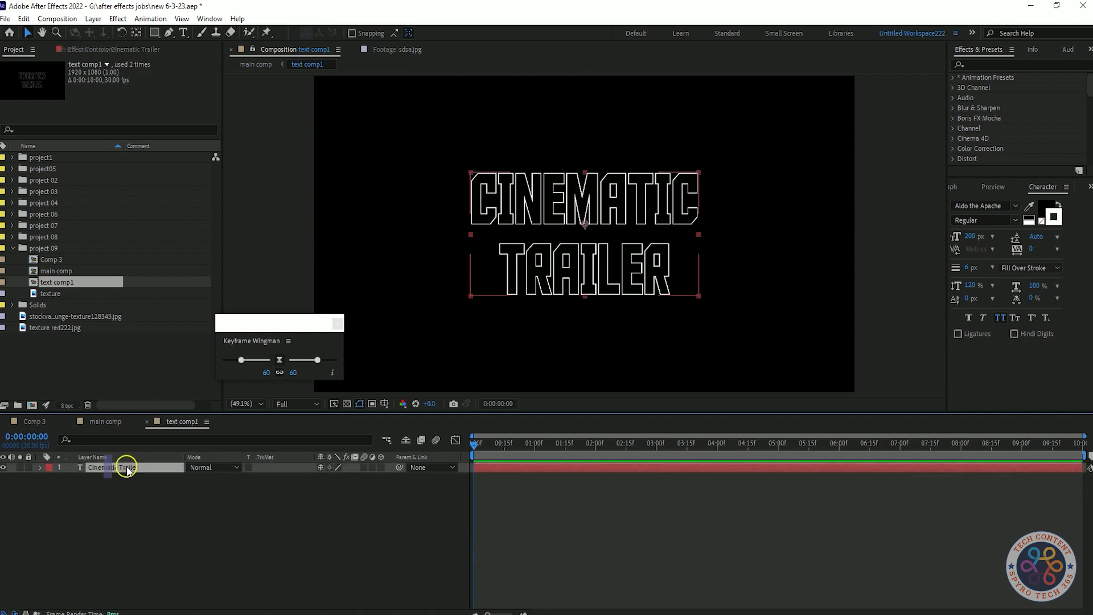
{"action": "left_click", "coordinate": [969, 267]}
{"action": "type", "text": "8"}
{"action": "left_click", "coordinate": [105, 421]}
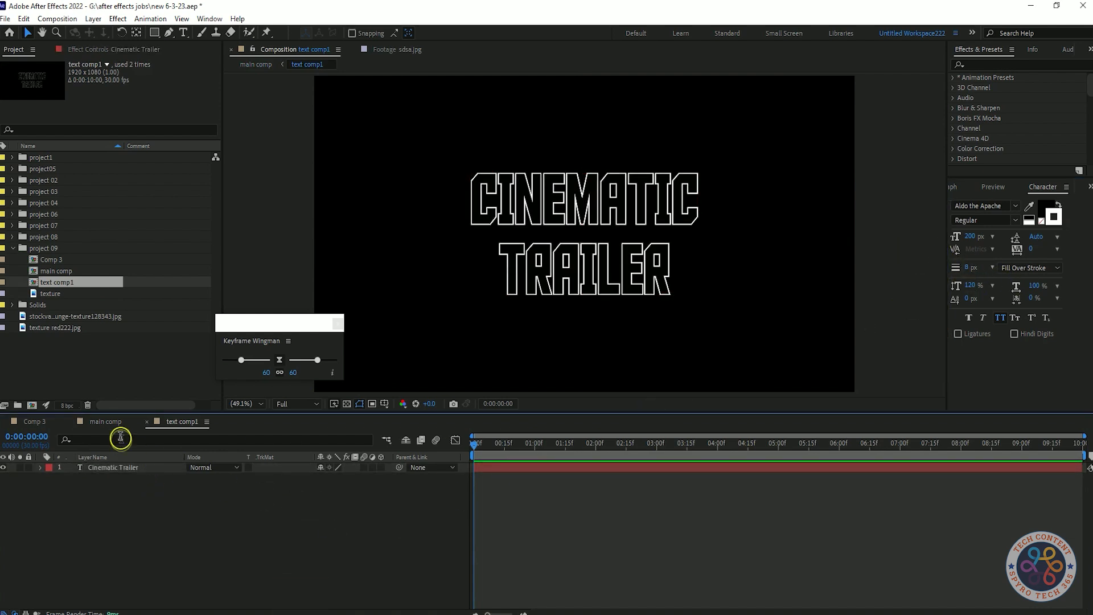
Step: Pre-compose the lower text comp1 and texture layers into a new composition
{"action": "left_click_drag", "start_coordinate": [153, 512], "coordinate": [152, 487]}
{"action": "right_click", "coordinate": [152, 487]}
{"action": "left_click", "coordinate": [223, 428]}
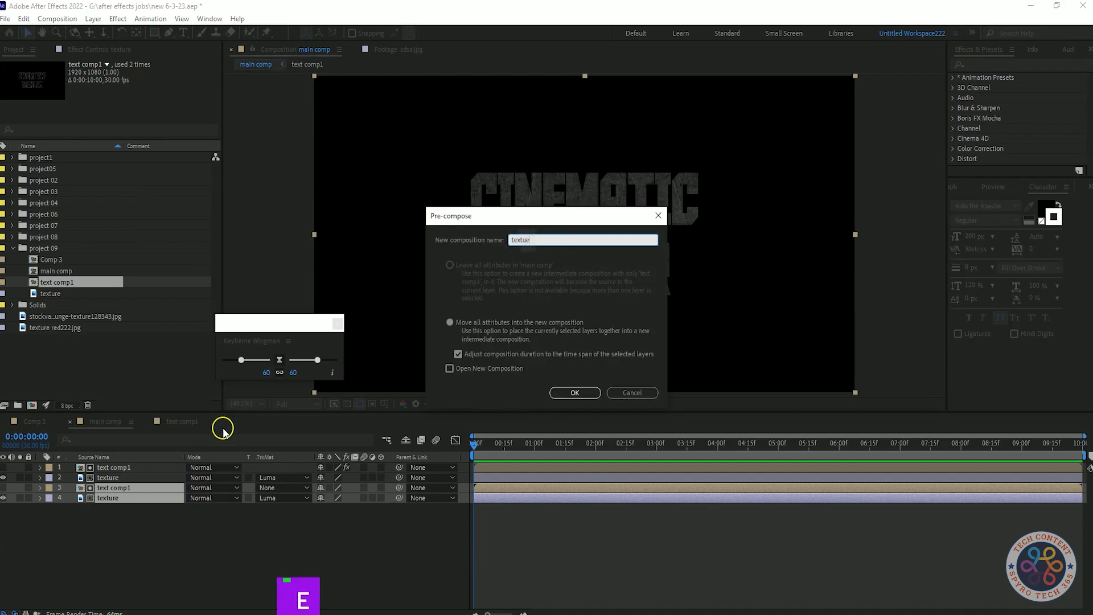
{"action": "left_click", "coordinate": [574, 392]}
Step: Pre-compose the top text comp1 and texture layers into a second composition
{"action": "left_click", "coordinate": [134, 477]}
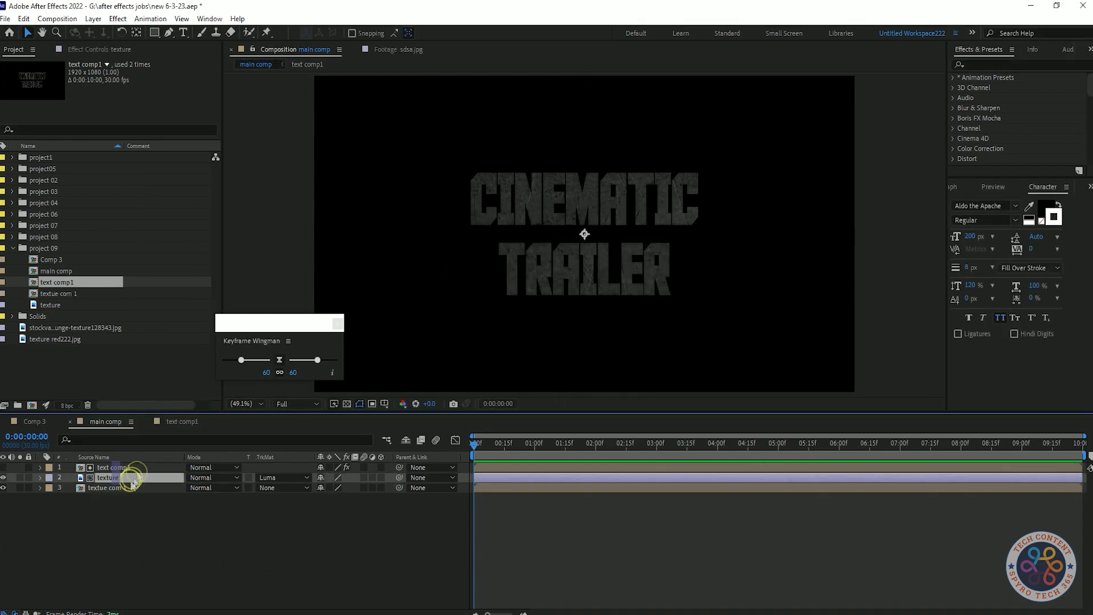
{"action": "left_click", "coordinate": [142, 466], "text": "shift"}
{"action": "right_click", "coordinate": [142, 467]}
{"action": "left_click", "coordinate": [190, 404]}
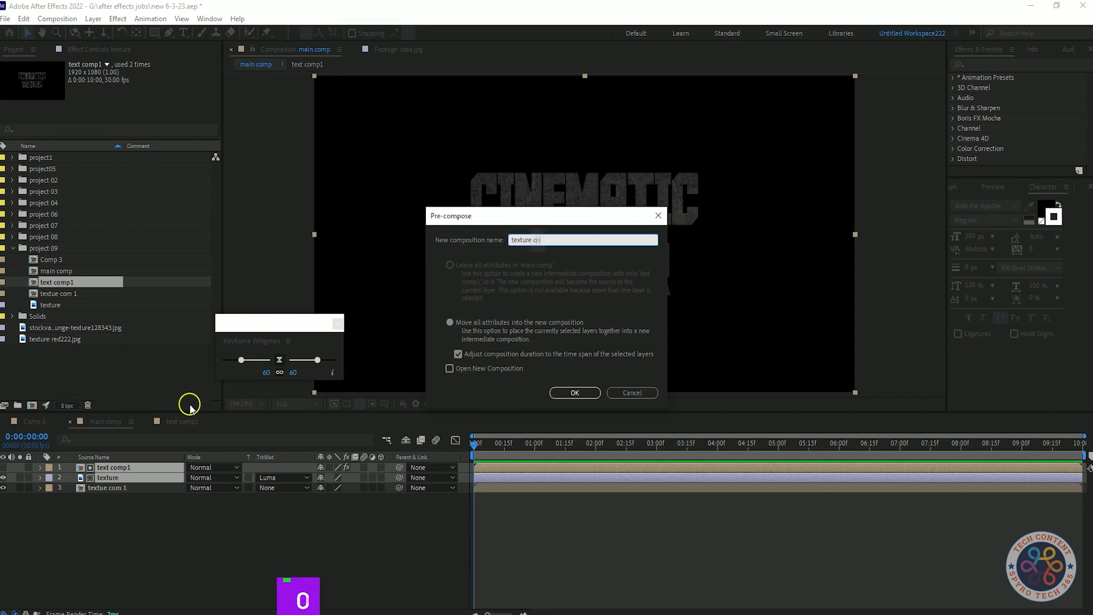
{"action": "key", "text": "Return"}
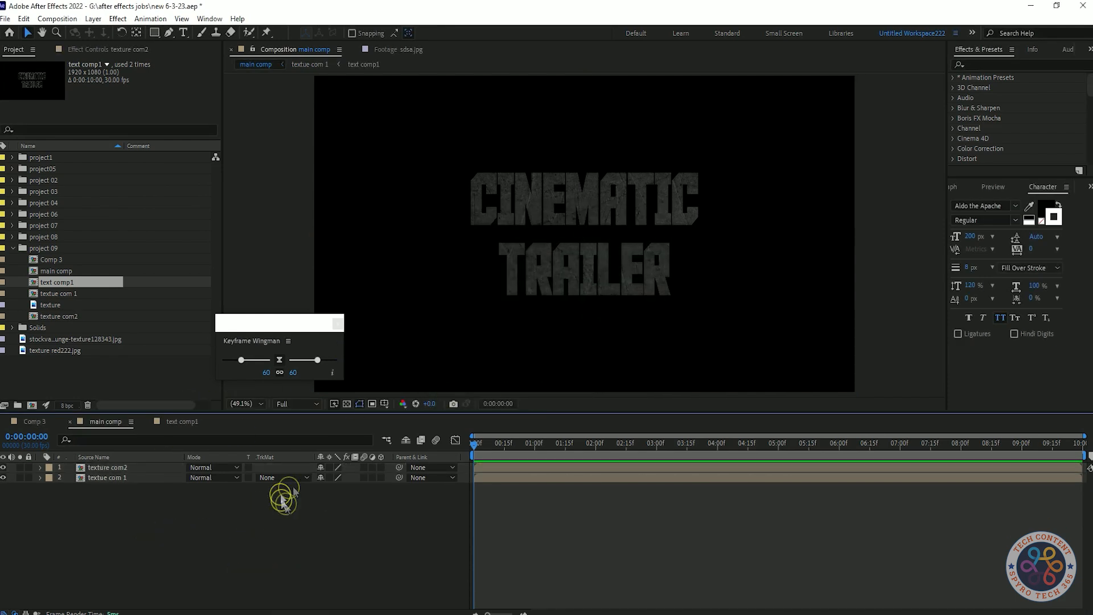
Step: Add a Satin layer style to the lower pre-comp and set its Distance to 2
{"action": "left_click", "coordinate": [142, 477]}
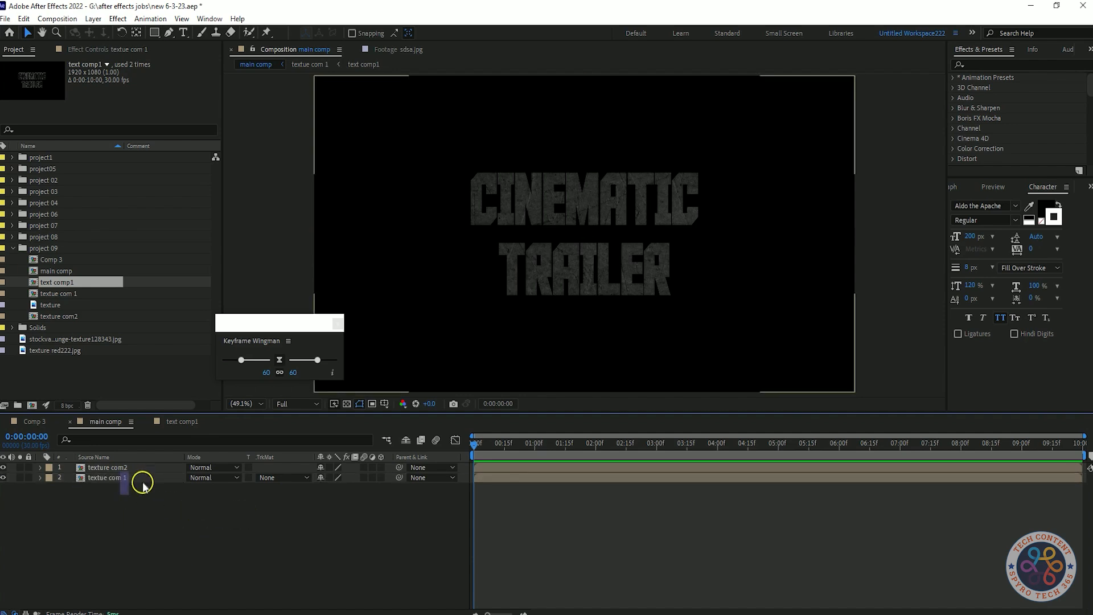
{"action": "right_click", "coordinate": [142, 477]}
{"action": "mouse_move", "coordinate": [205, 295]}
{"action": "left_click", "coordinate": [342, 402]}
{"action": "left_click", "coordinate": [61, 519]}
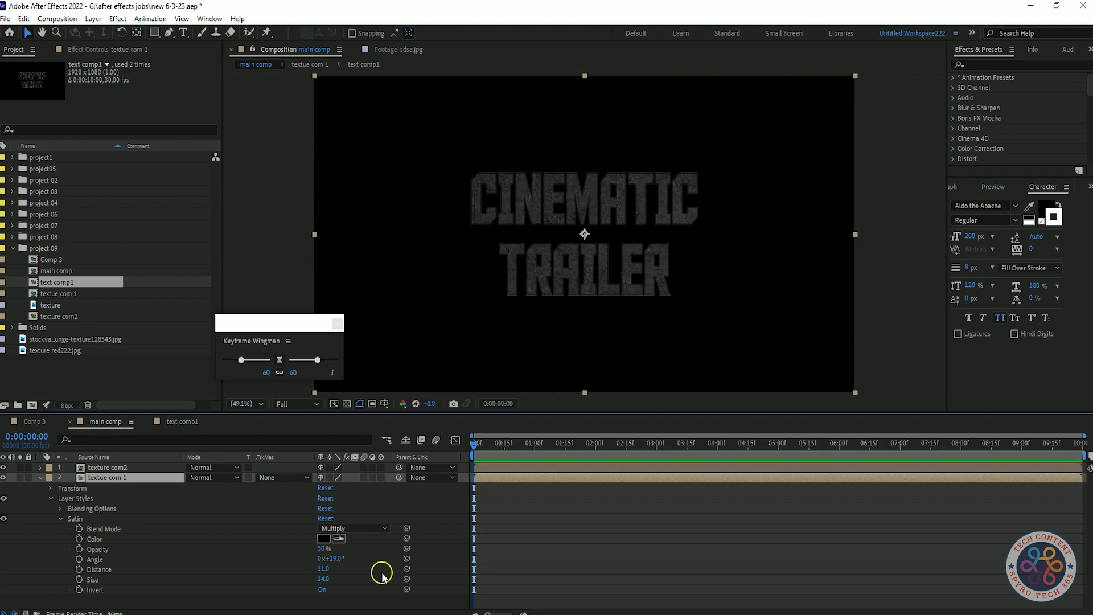
{"action": "double_click", "coordinate": [330, 578]}
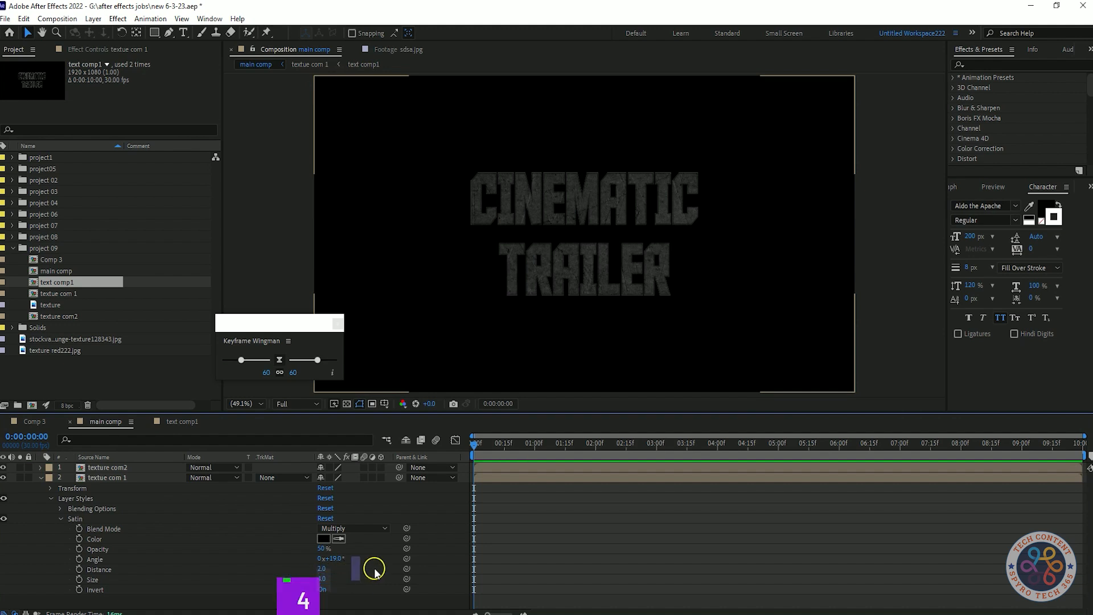
{"action": "left_click", "coordinate": [60, 519]}
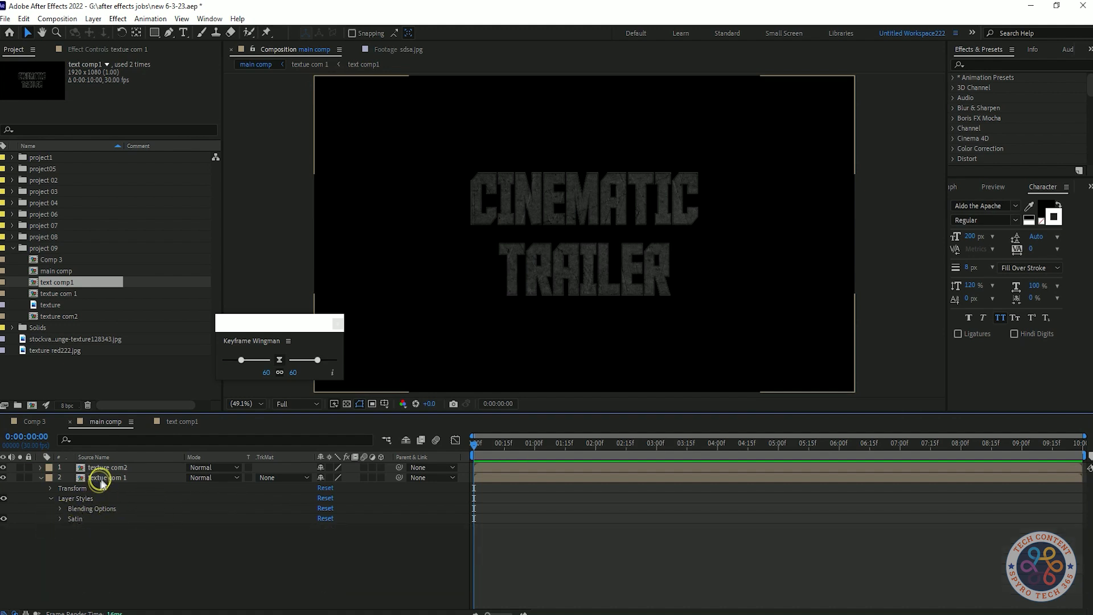
Step: Add a Color Overlay layer style in orange CF8808 with the Overlay blend mode
{"action": "right_click", "coordinate": [99, 478]}
{"action": "mouse_move", "coordinate": [139, 296]}
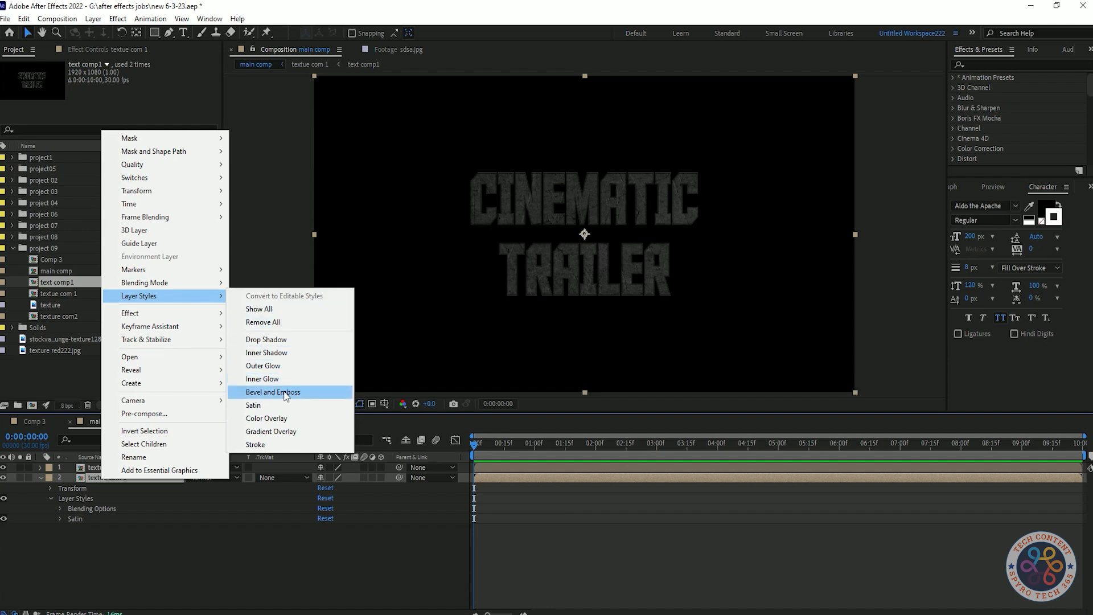
{"action": "left_click", "coordinate": [266, 417]}
{"action": "left_click", "coordinate": [60, 529]}
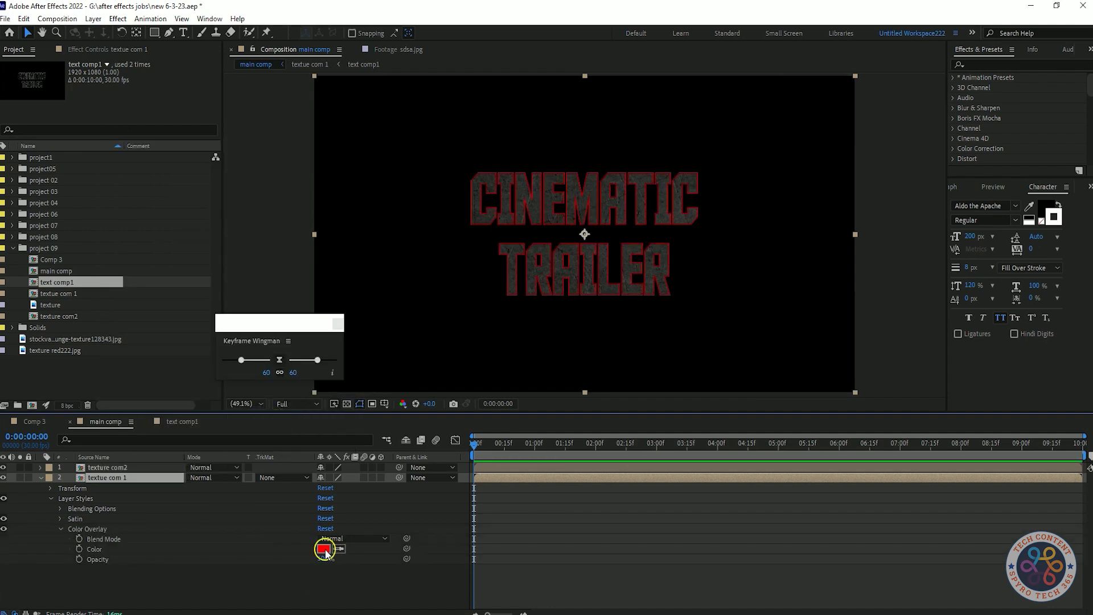
{"action": "left_click", "coordinate": [324, 548]}
{"action": "left_click_drag", "start_coordinate": [217, 356], "coordinate": [218, 357]}
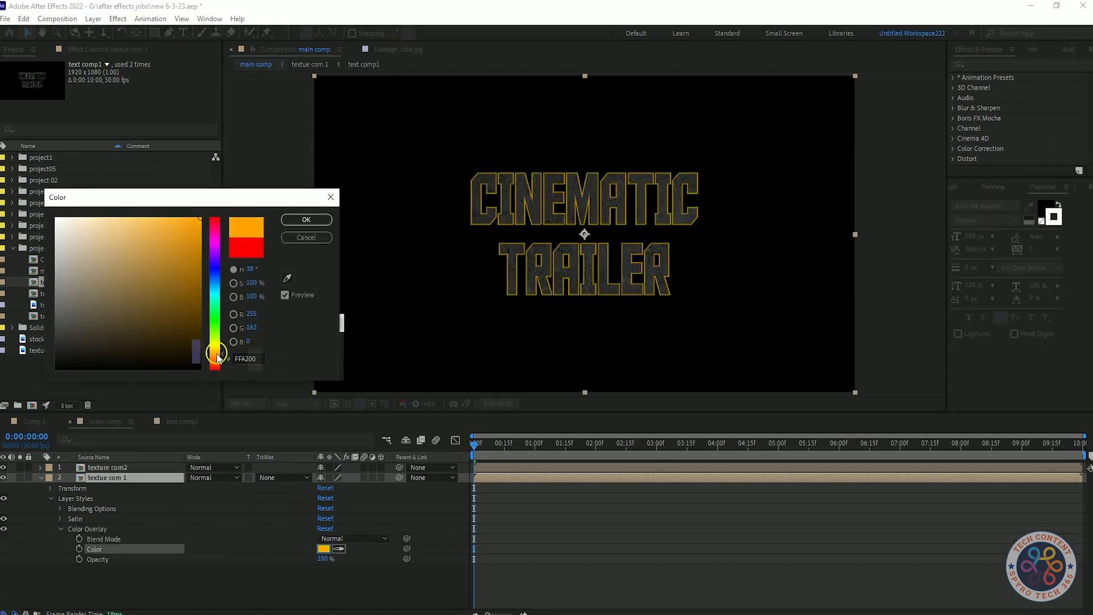
{"action": "mouse_move", "coordinate": [191, 289]}
{"action": "left_mouse_down"}
{"action": "mouse_move", "coordinate": [176, 267]}
{"action": "mouse_move", "coordinate": [182, 243]}
{"action": "mouse_move", "coordinate": [192, 245]}
{"action": "left_mouse_up"}
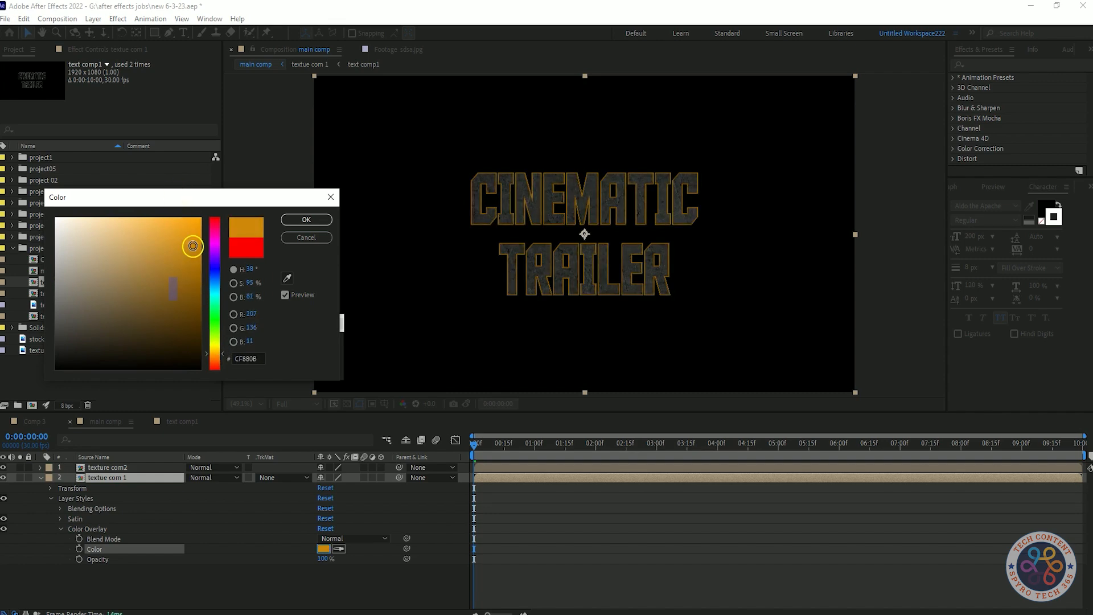
{"action": "left_click", "coordinate": [305, 220]}
{"action": "left_click", "coordinate": [353, 538]}
{"action": "left_click", "coordinate": [358, 332]}
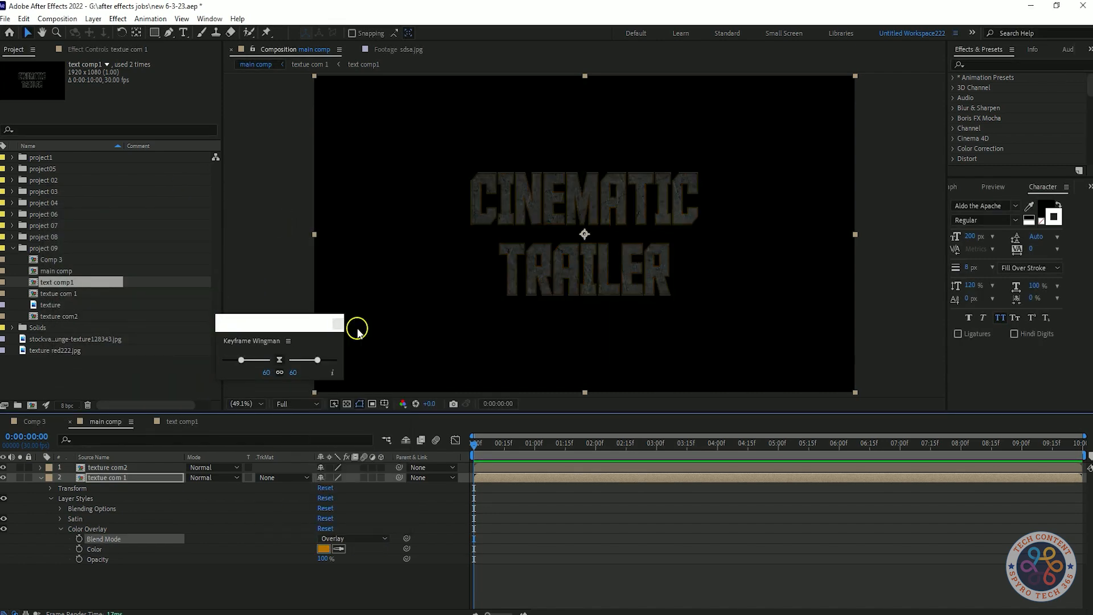
Step: Change the Color Overlay colour to a darker orange AD7007
{"action": "left_click", "coordinate": [322, 548]}
{"action": "left_click", "coordinate": [187, 233]}
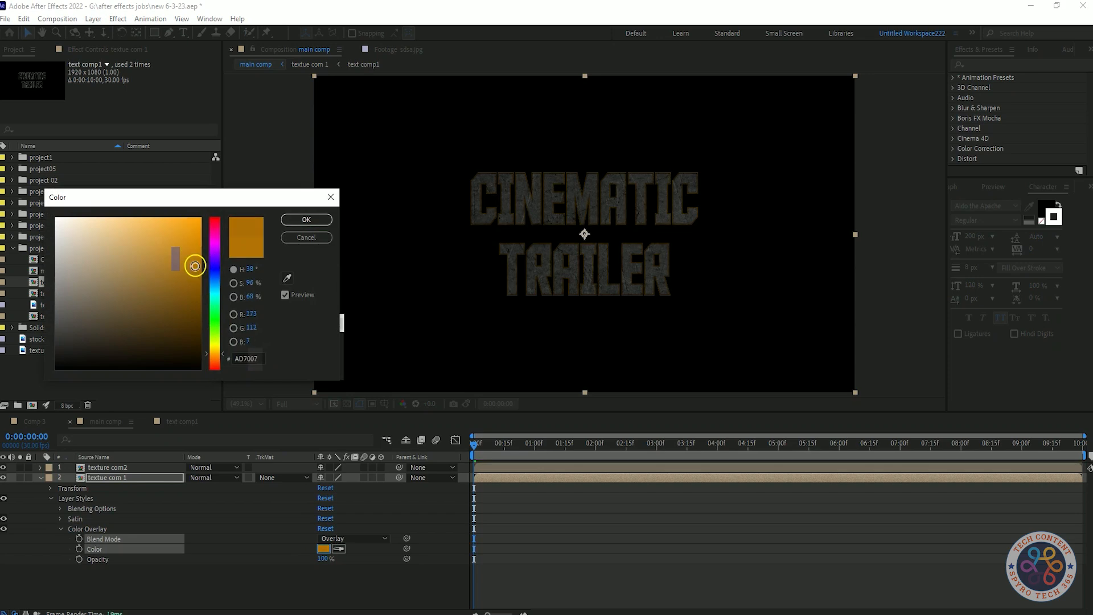
{"action": "left_click", "coordinate": [306, 219]}
Step: Try a different blend mode for the Color Overlay, then switch back to Overlay
{"action": "left_click", "coordinate": [353, 538]}
{"action": "left_click", "coordinate": [347, 272]}
{"action": "left_click", "coordinate": [342, 538]}
{"action": "left_click", "coordinate": [348, 330]}
Step: Change the lower pre-comp's Color Overlay colour to a brighter orange
{"action": "left_click", "coordinate": [322, 548]}
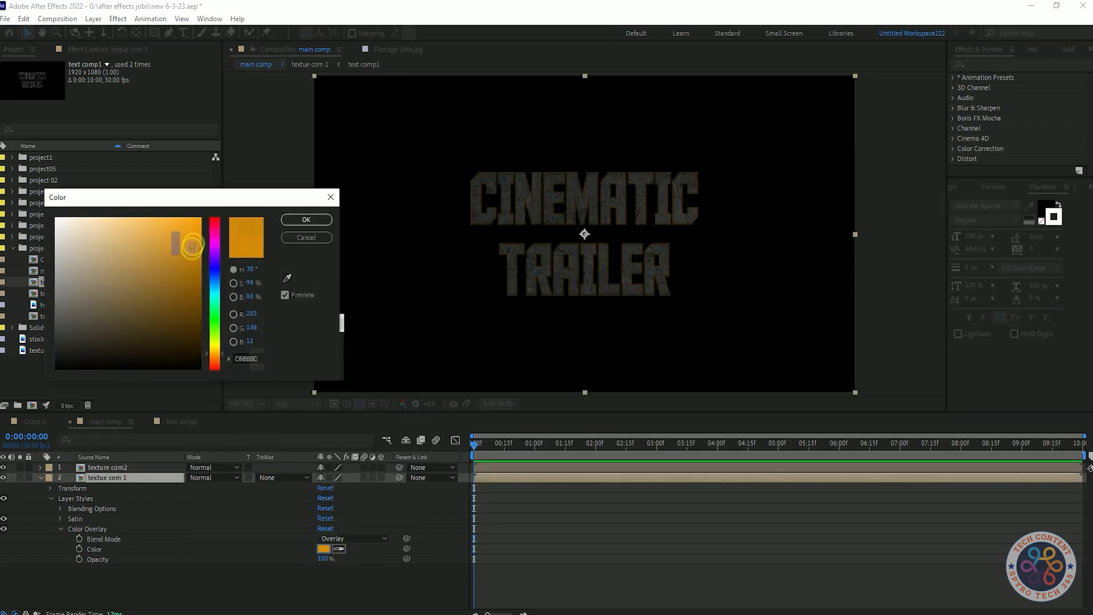
{"action": "left_click", "coordinate": [198, 253]}
{"action": "left_click", "coordinate": [306, 219]}
Step: Add a Bevel and Emboss layer style to the lower texture pre-comp
{"action": "right_click", "coordinate": [104, 476]}
{"action": "mouse_move", "coordinate": [170, 294]}
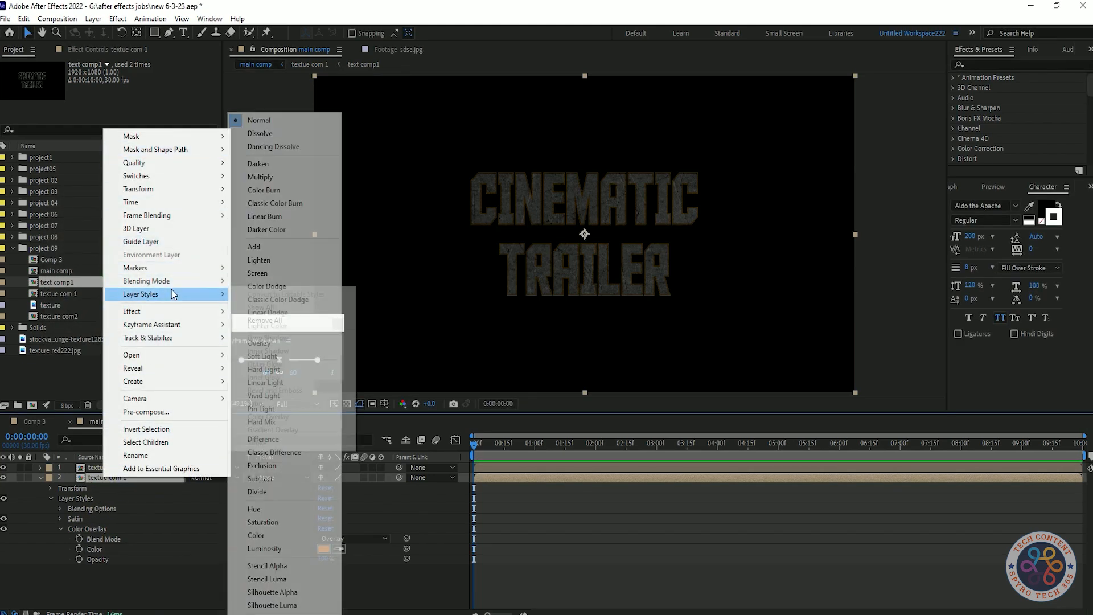
{"action": "left_click", "coordinate": [284, 390]}
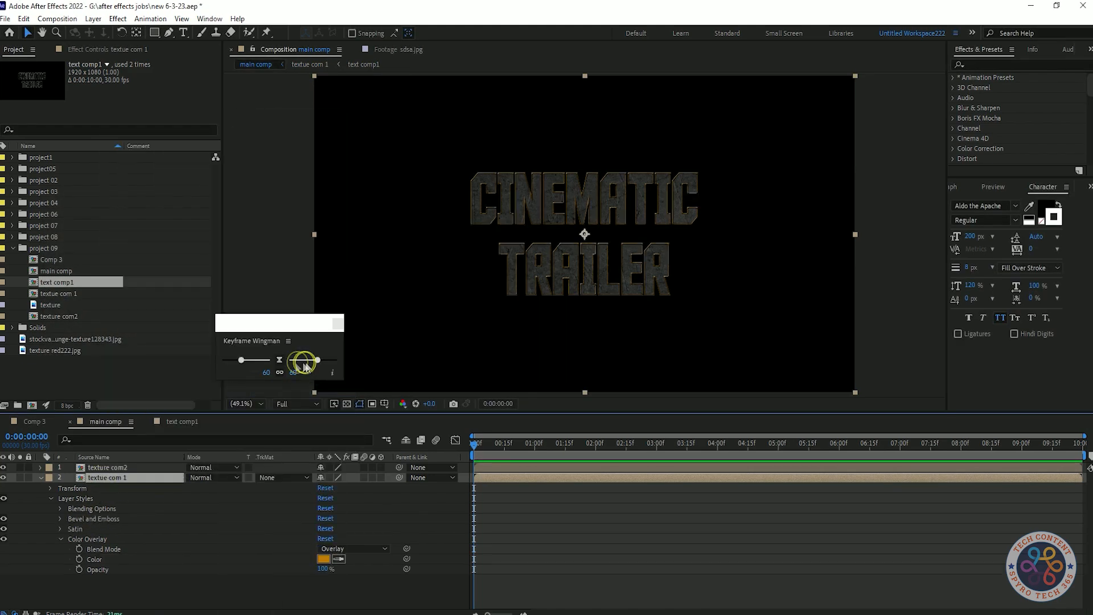
Step: Try enlarging the Bevel and Emboss size, then undo the change
{"action": "left_click", "coordinate": [62, 519]}
{"action": "scroll", "coordinate": [61, 519], "scroll_direction": "down", "scroll_amount": 2}
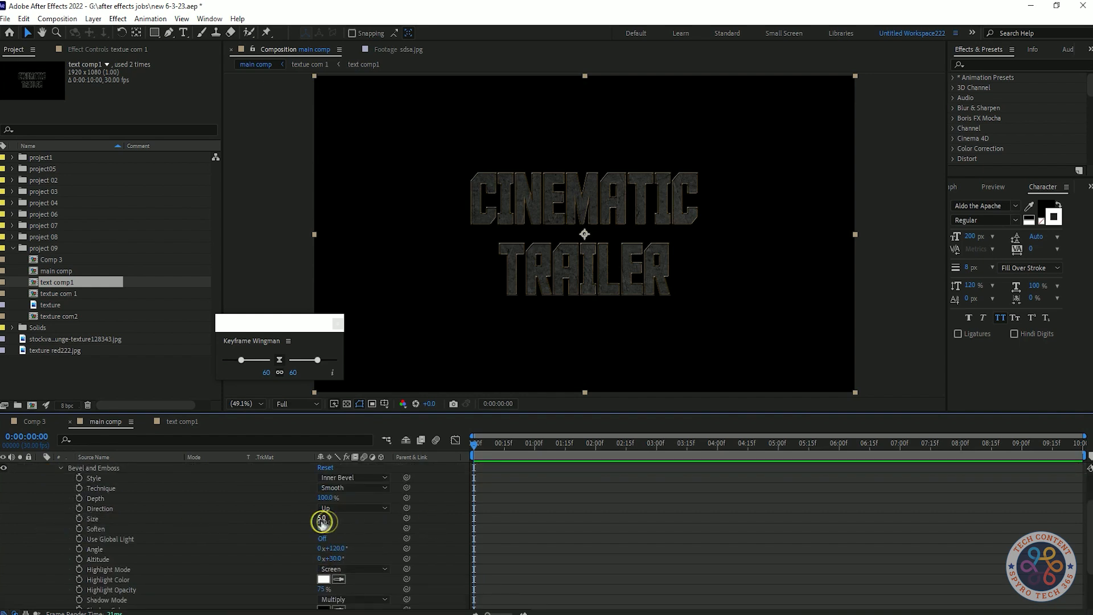
{"action": "left_click_drag", "start_coordinate": [322, 522], "coordinate": [371, 519]}
{"action": "key", "text": "ctrl+z"}
{"action": "key", "text": "ctrl+z"}
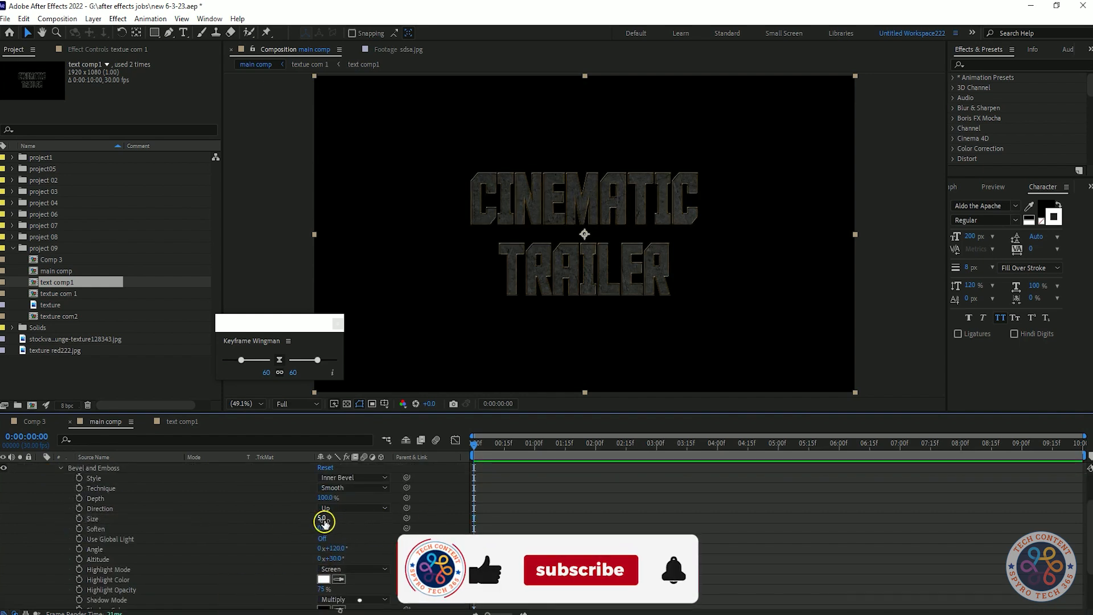
{"action": "key", "text": "ctrl+z"}
Step: Set the Bevel and Emboss Highlight Opacity to 81% and increase its Size, then collapse the style
{"action": "scroll", "coordinate": [366, 523], "scroll_direction": "down", "scroll_amount": 3}
{"action": "left_click_drag", "start_coordinate": [322, 522], "coordinate": [357, 522]}
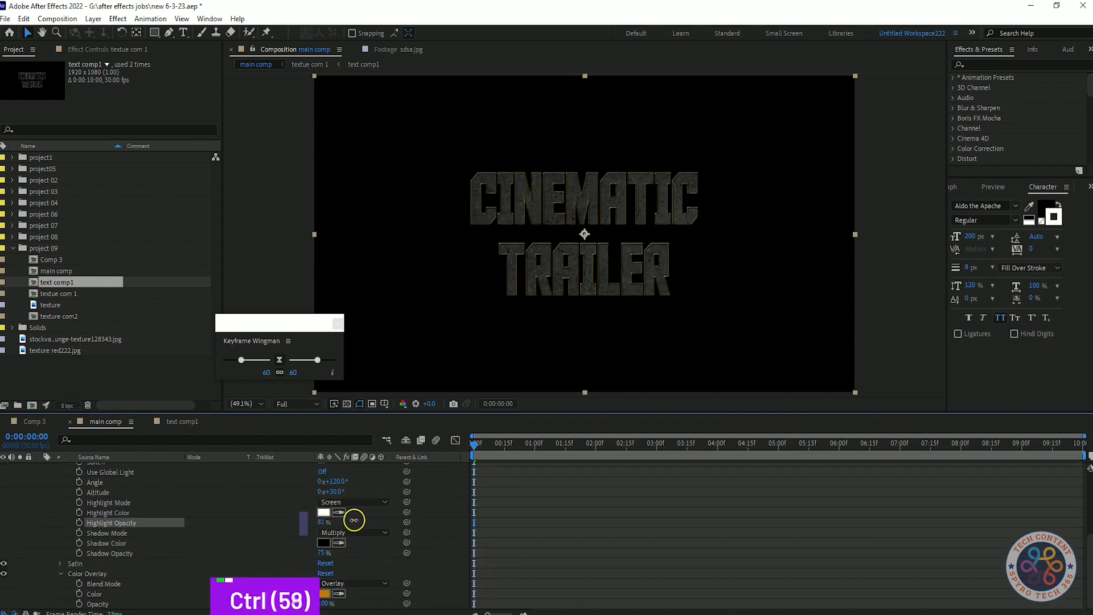
{"action": "scroll", "coordinate": [55, 577], "scroll_direction": "up", "scroll_amount": 4}
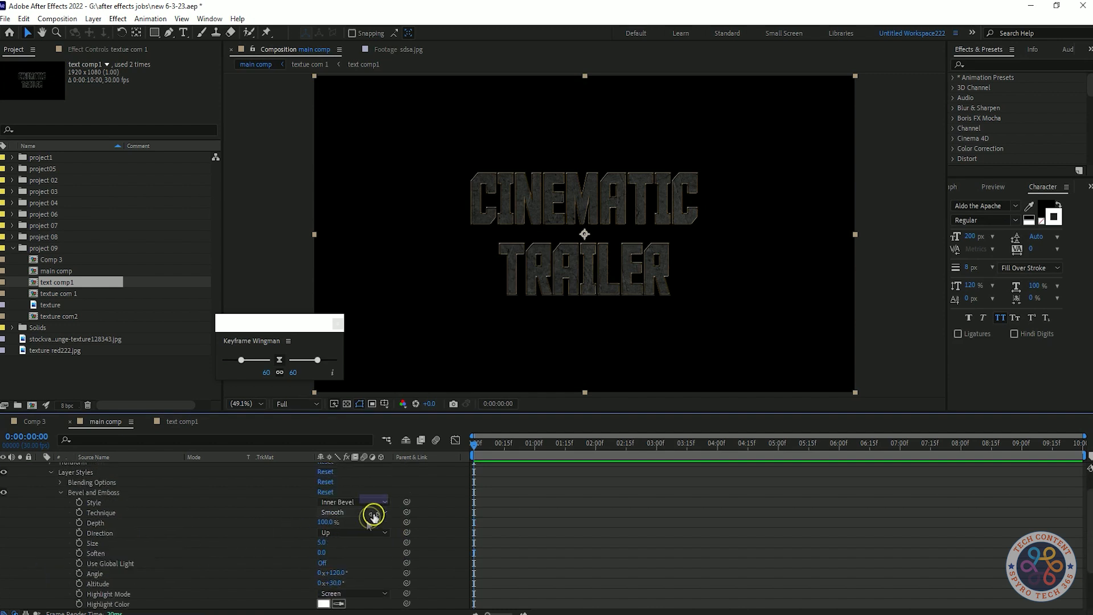
{"action": "left_click_drag", "start_coordinate": [322, 544], "coordinate": [336, 545]}
{"action": "left_click", "coordinate": [369, 545]}
{"action": "scroll", "coordinate": [111, 495], "scroll_direction": "up", "scroll_amount": 2}
{"action": "left_click", "coordinate": [59, 518]}
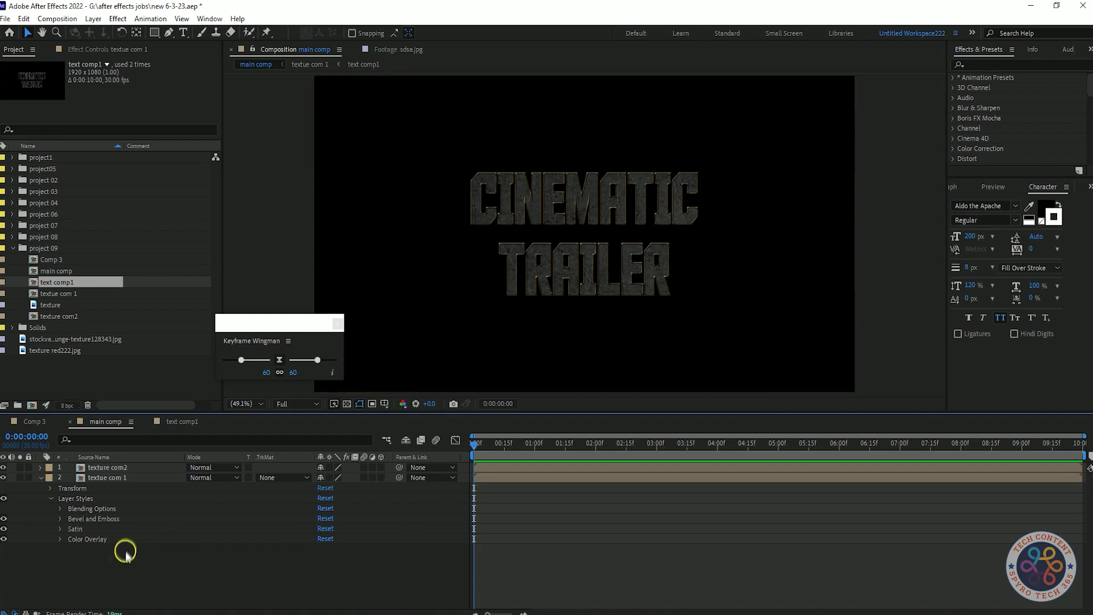
Step: Add a Satin layer style to the upper texture pre-comp
{"action": "left_click", "coordinate": [51, 498]}
{"action": "left_click", "coordinate": [136, 468]}
{"action": "right_click", "coordinate": [138, 468]}
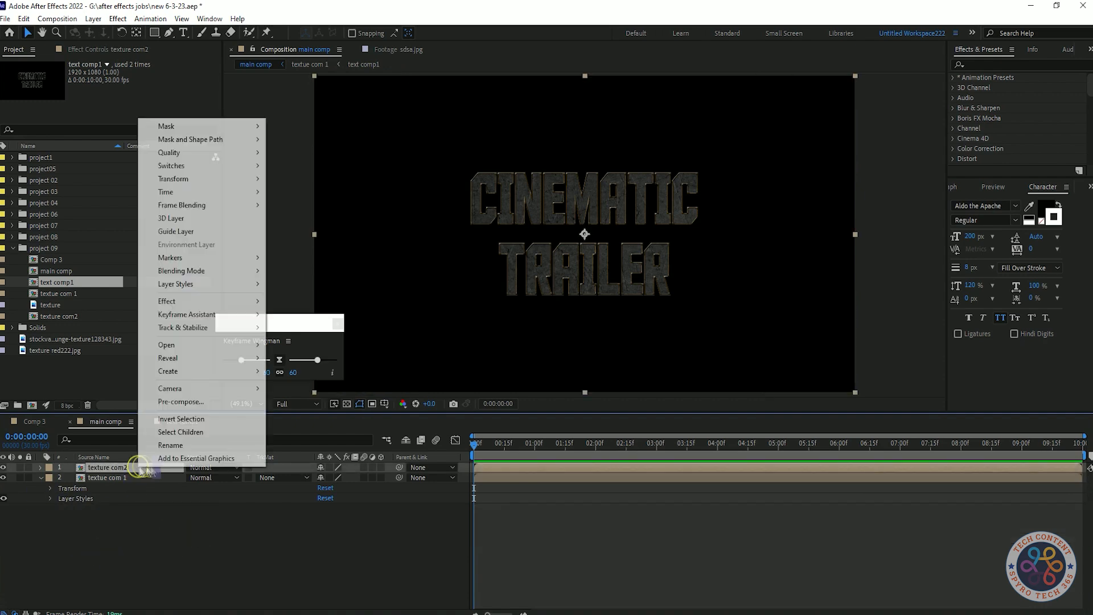
{"action": "mouse_move", "coordinate": [246, 284]}
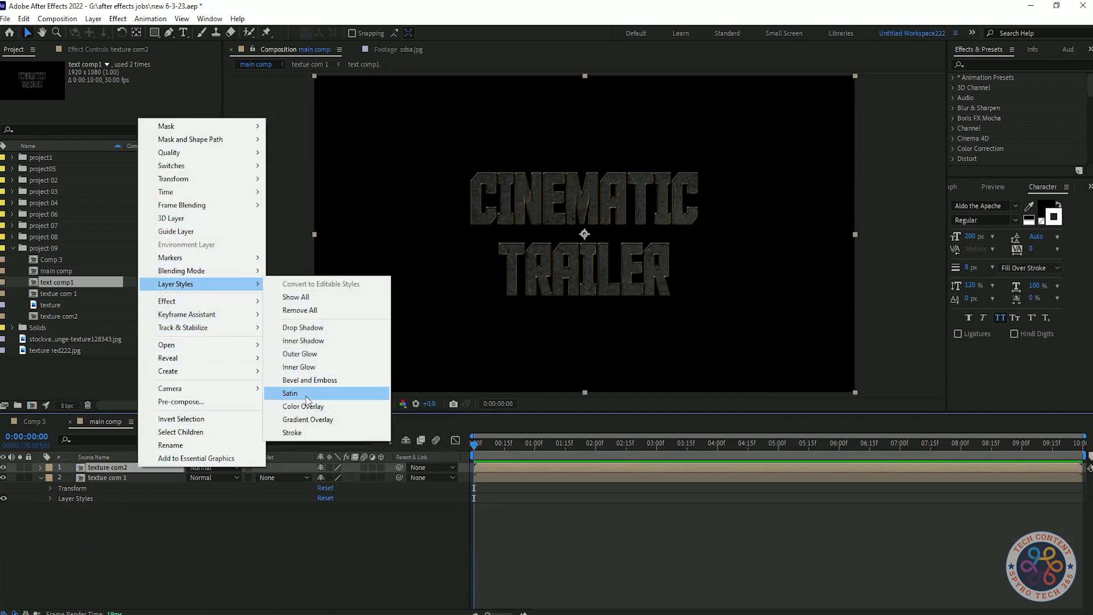
{"action": "left_click", "coordinate": [290, 393]}
Step: Set the upper pre-comp's Satin blend mode to Overlay
{"action": "left_click", "coordinate": [60, 509]}
{"action": "left_click", "coordinate": [322, 579]}
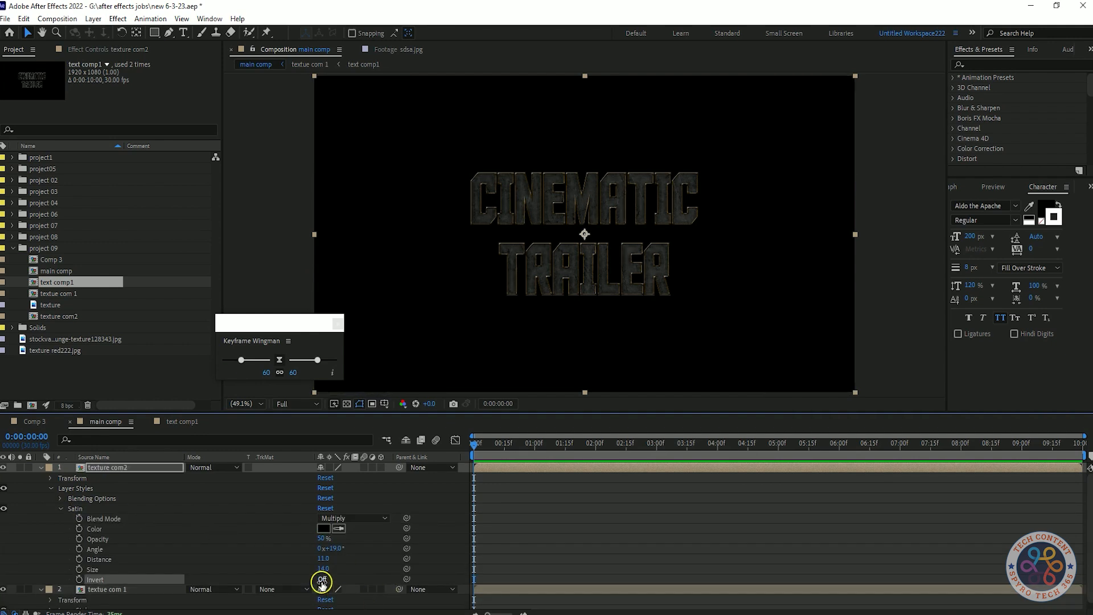
{"action": "left_click", "coordinate": [353, 517]}
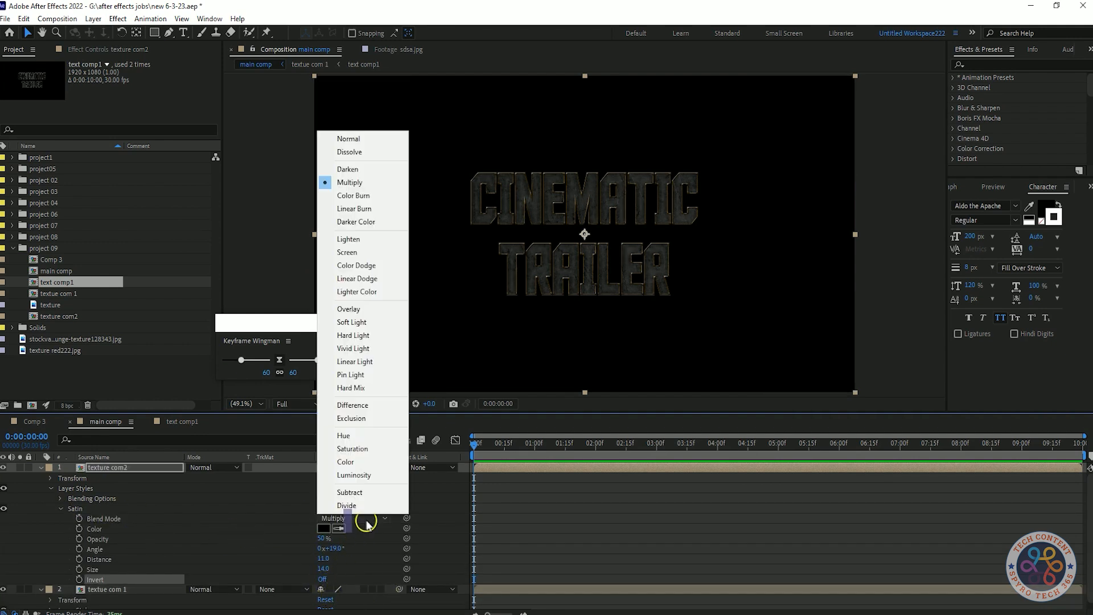
{"action": "left_click", "coordinate": [370, 308]}
Step: Set the Satin colour to orange C0802D
{"action": "left_click", "coordinate": [323, 529]}
{"action": "left_click", "coordinate": [217, 352]}
{"action": "mouse_move", "coordinate": [188, 288]}
{"action": "left_mouse_down"}
{"action": "mouse_move", "coordinate": [188, 256]}
{"action": "mouse_move", "coordinate": [193, 303]}
{"action": "mouse_move", "coordinate": [194, 281]}
{"action": "left_mouse_up"}
{"action": "left_click", "coordinate": [317, 224]}
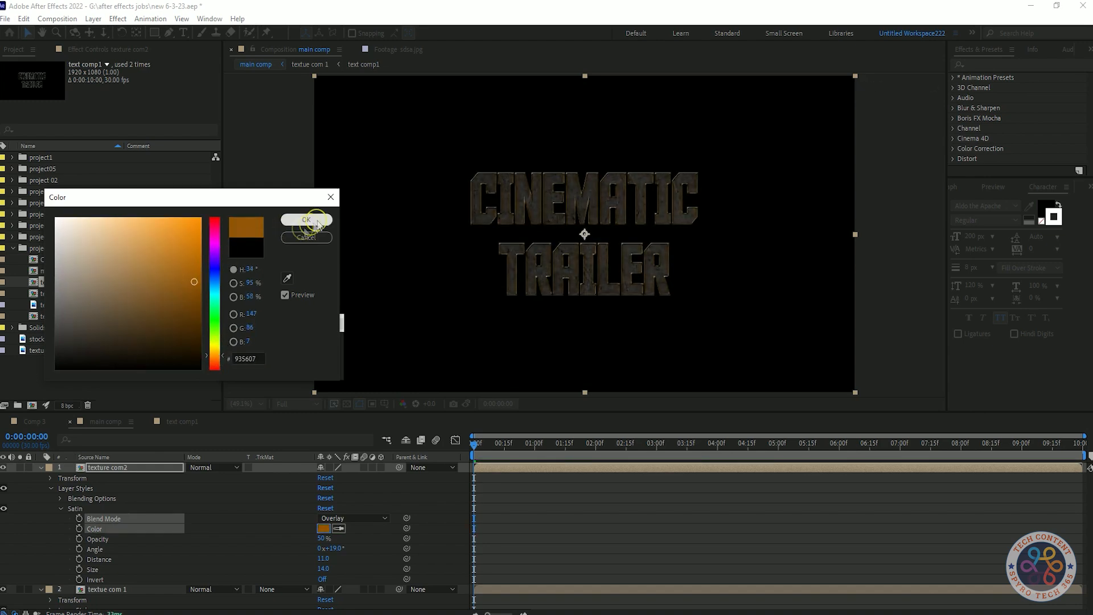
{"action": "left_click", "coordinate": [324, 529]}
{"action": "left_click", "coordinate": [175, 256]}
{"action": "left_click", "coordinate": [166, 255]}
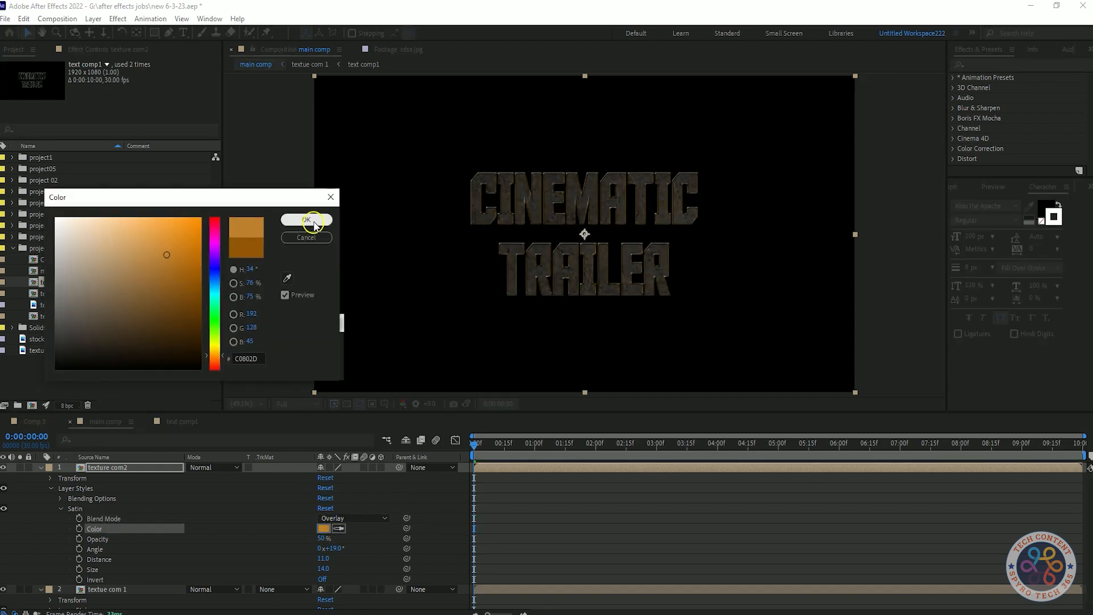
{"action": "left_click", "coordinate": [314, 225]}
{"action": "left_click", "coordinate": [61, 508]}
Step: Add a Color Overlay layer style to the upper texture pre-comp
{"action": "right_click", "coordinate": [131, 466]}
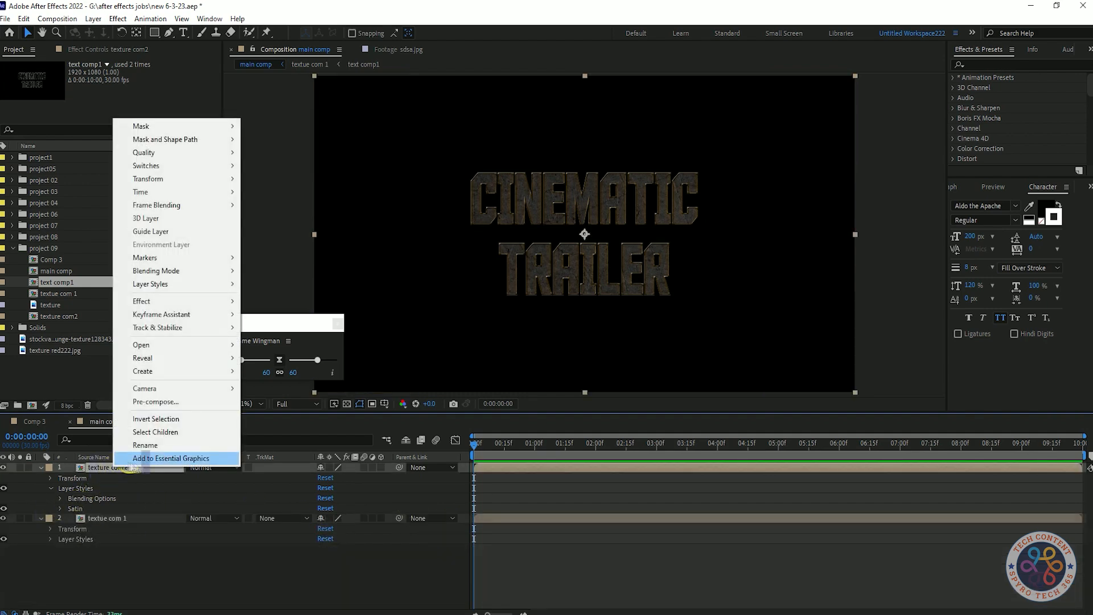
{"action": "mouse_move", "coordinate": [171, 283]}
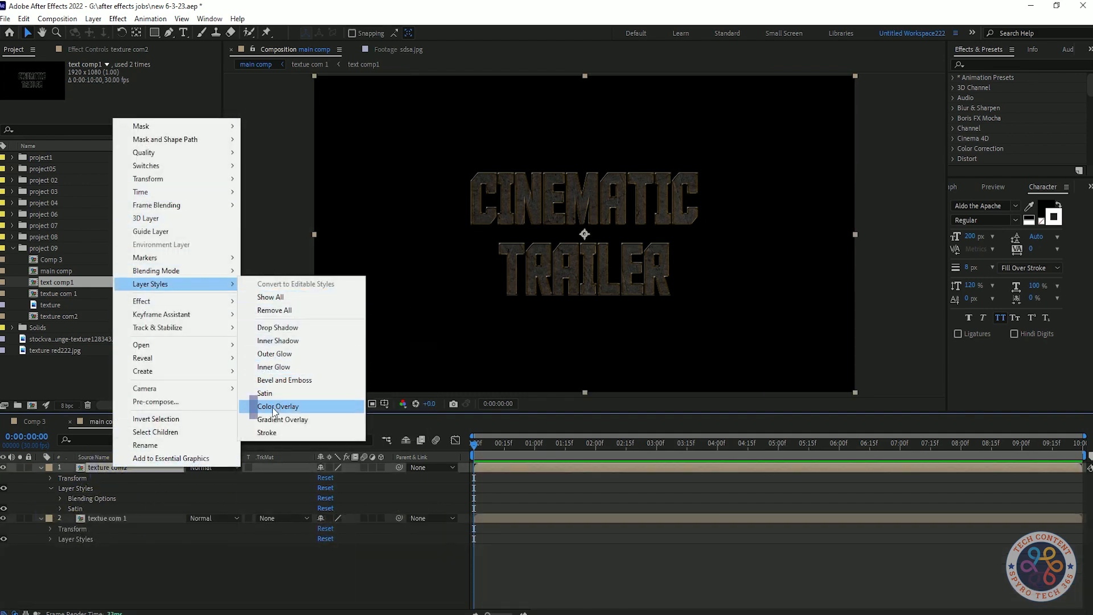
{"action": "left_click", "coordinate": [126, 555]}
{"action": "left_click", "coordinate": [60, 508]}
{"action": "left_click", "coordinate": [60, 508]}
{"action": "right_click", "coordinate": [100, 472]}
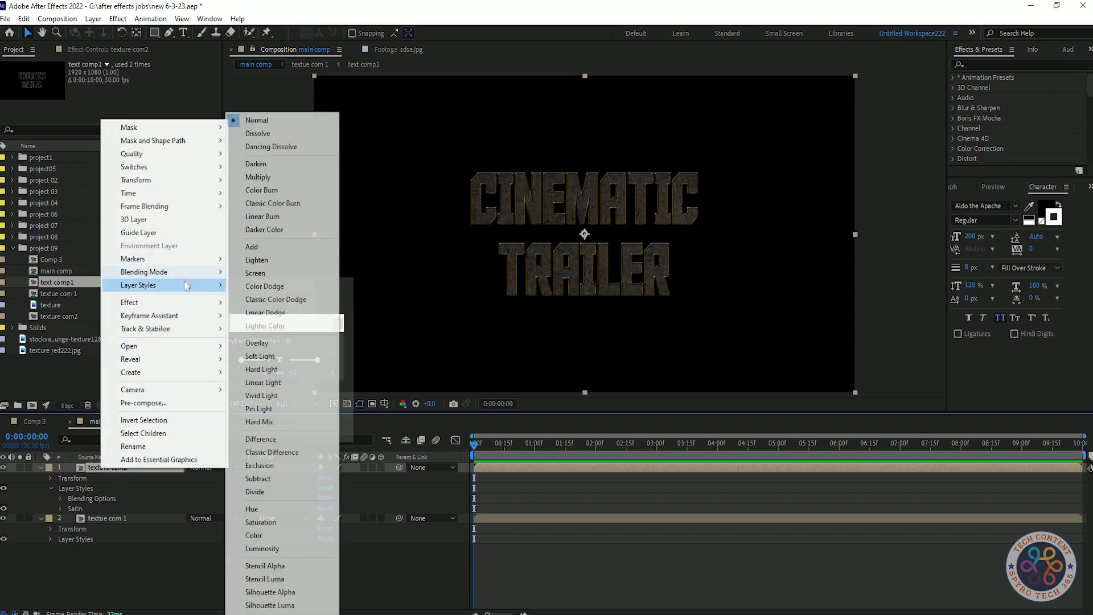
{"action": "left_click", "coordinate": [262, 405]}
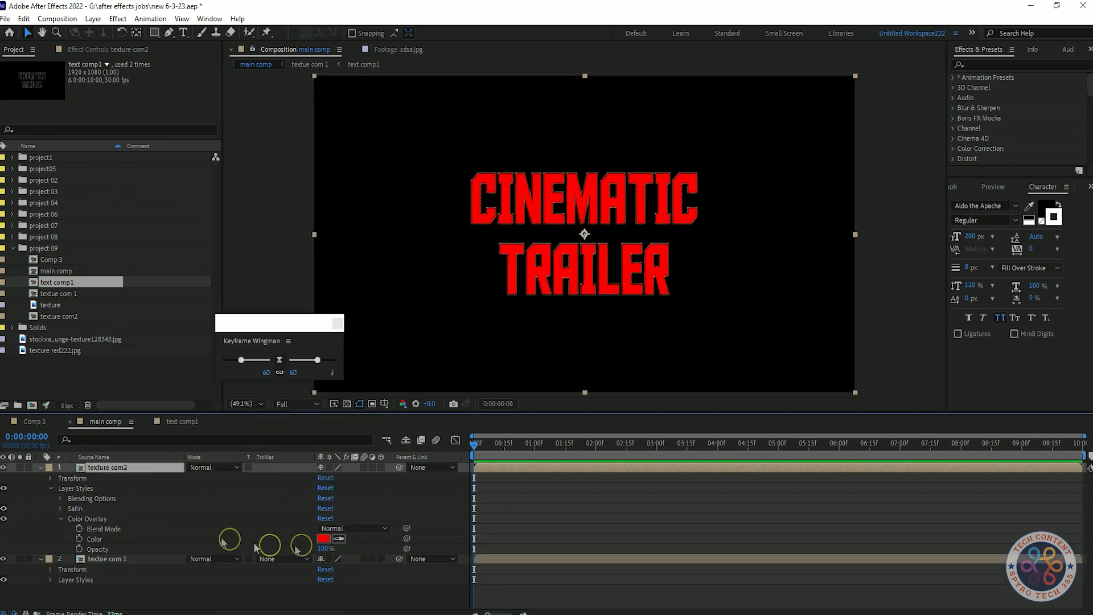
Step: Give the upper pre-comp's Color Overlay an orange colour and the Overlay blend mode
{"action": "left_click", "coordinate": [323, 539]}
{"action": "mouse_move", "coordinate": [214, 353]}
{"action": "left_mouse_down"}
{"action": "mouse_move", "coordinate": [219, 365]}
{"action": "mouse_move", "coordinate": [219, 351]}
{"action": "left_mouse_up"}
{"action": "left_click_drag", "start_coordinate": [183, 286], "coordinate": [194, 310]}
{"action": "mouse_move", "coordinate": [183, 220]}
{"action": "left_mouse_down"}
{"action": "mouse_move", "coordinate": [196, 300]}
{"action": "mouse_move", "coordinate": [181, 299]}
{"action": "left_mouse_up"}
{"action": "left_click", "coordinate": [285, 238]}
{"action": "left_click", "coordinate": [323, 538]}
{"action": "left_click", "coordinate": [187, 289]}
{"action": "left_click", "coordinate": [310, 220]}
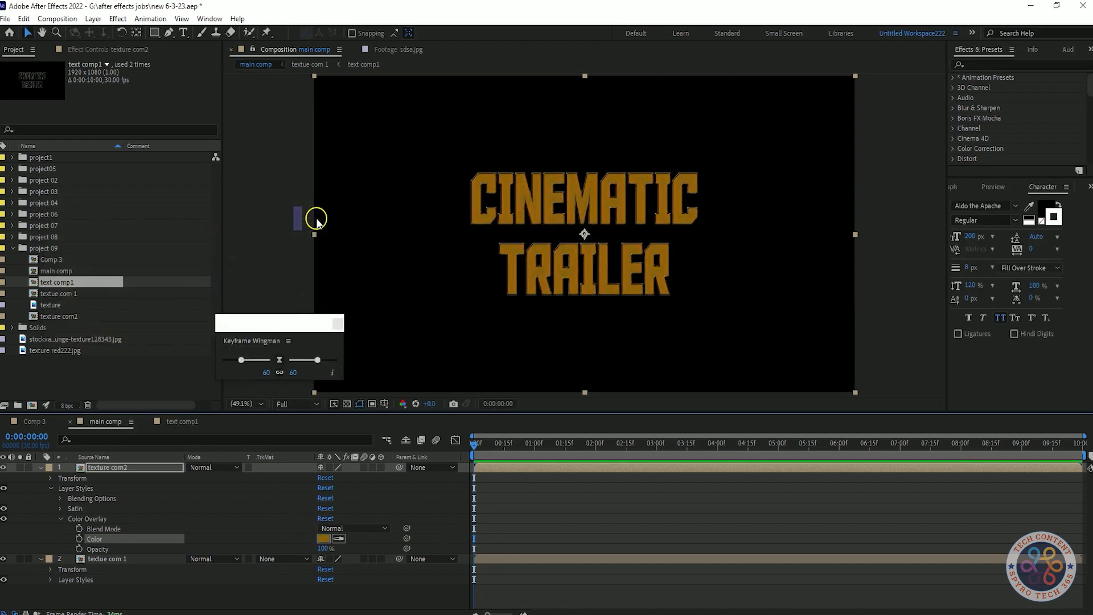
{"action": "left_click", "coordinate": [352, 528]}
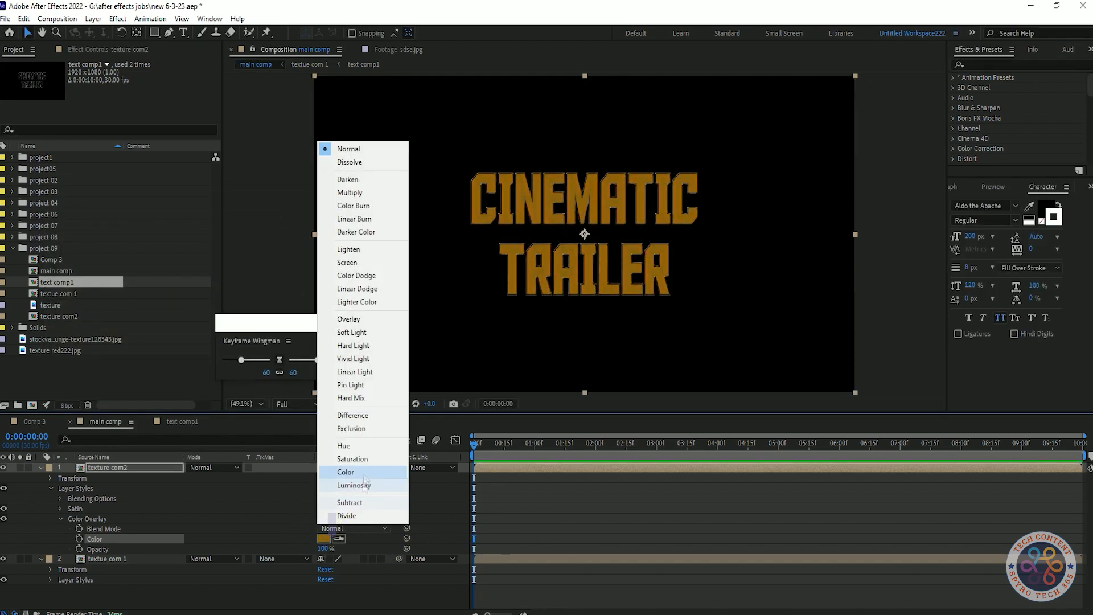
{"action": "left_click", "coordinate": [340, 323]}
Step: Change the upper pre-comp's Color Overlay colour to C18816
{"action": "left_click", "coordinate": [323, 538]}
{"action": "left_click_drag", "start_coordinate": [168, 282], "coordinate": [175, 249]}
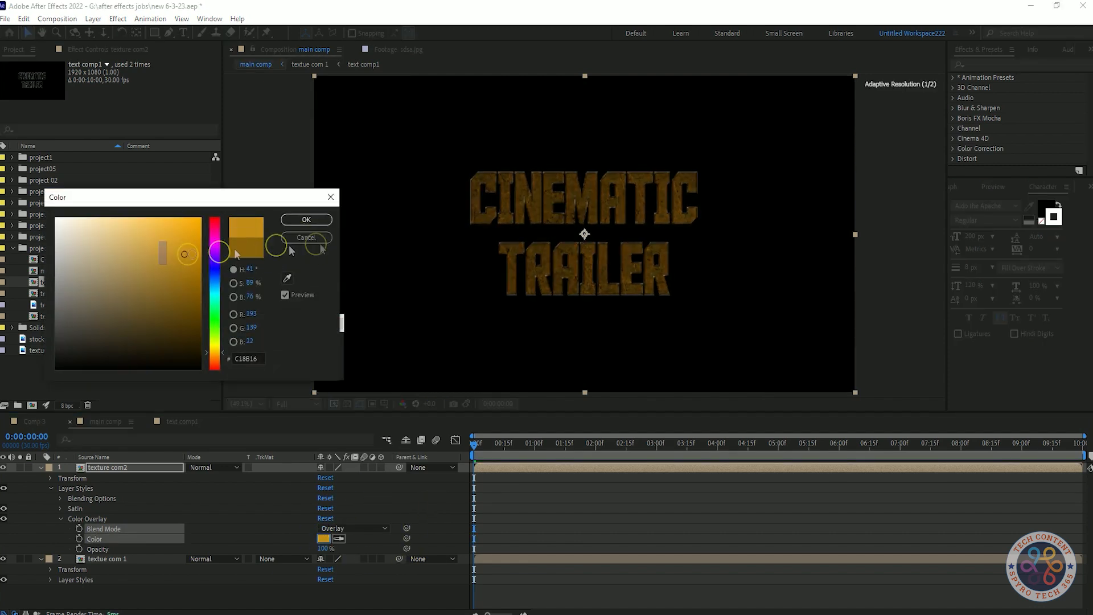
{"action": "left_click", "coordinate": [306, 219]}
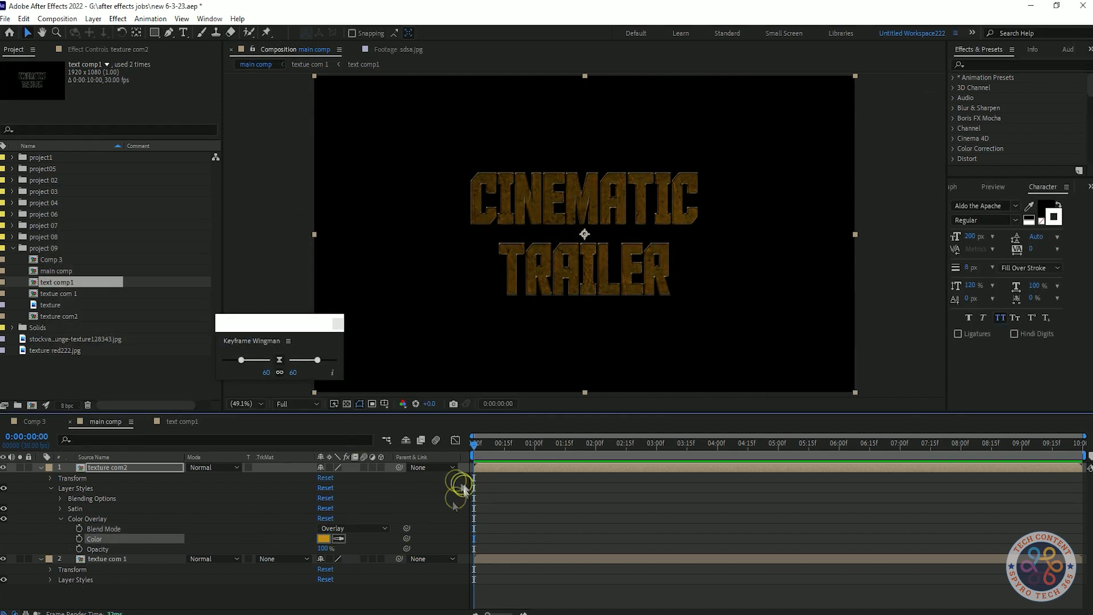
Step: Add Bevel and Emboss and Inner Glow layer styles to the upper texture pre-comp
{"action": "right_click", "coordinate": [108, 471]}
{"action": "left_click", "coordinate": [296, 380]}
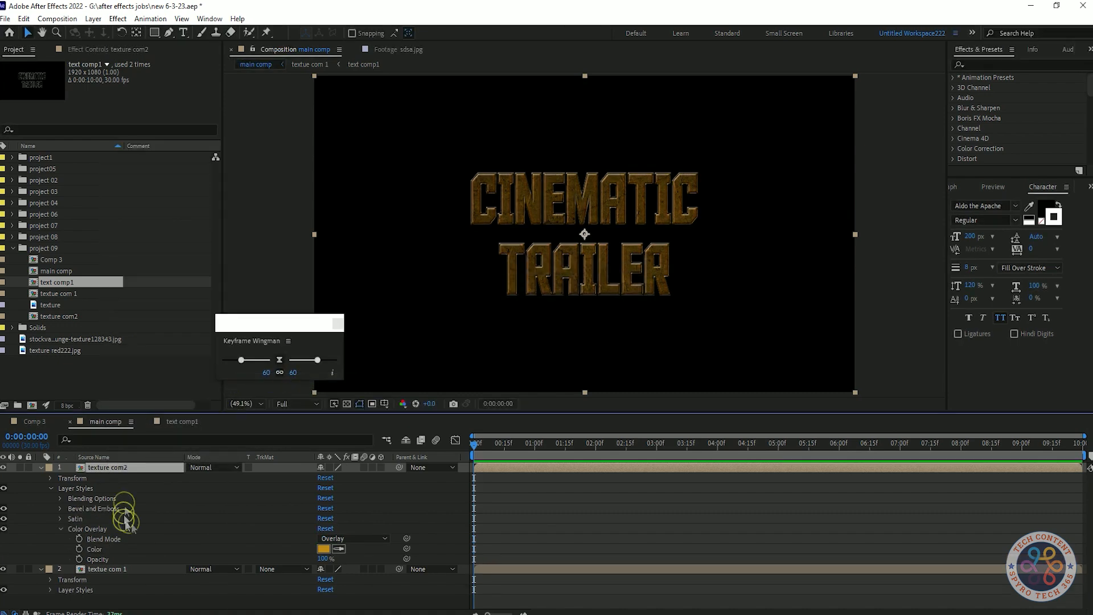
{"action": "right_click", "coordinate": [128, 474]}
{"action": "left_click", "coordinate": [308, 368]}
{"action": "key", "text": "ctrl+z"}
{"action": "right_click", "coordinate": [128, 473]}
{"action": "left_click", "coordinate": [316, 368]}
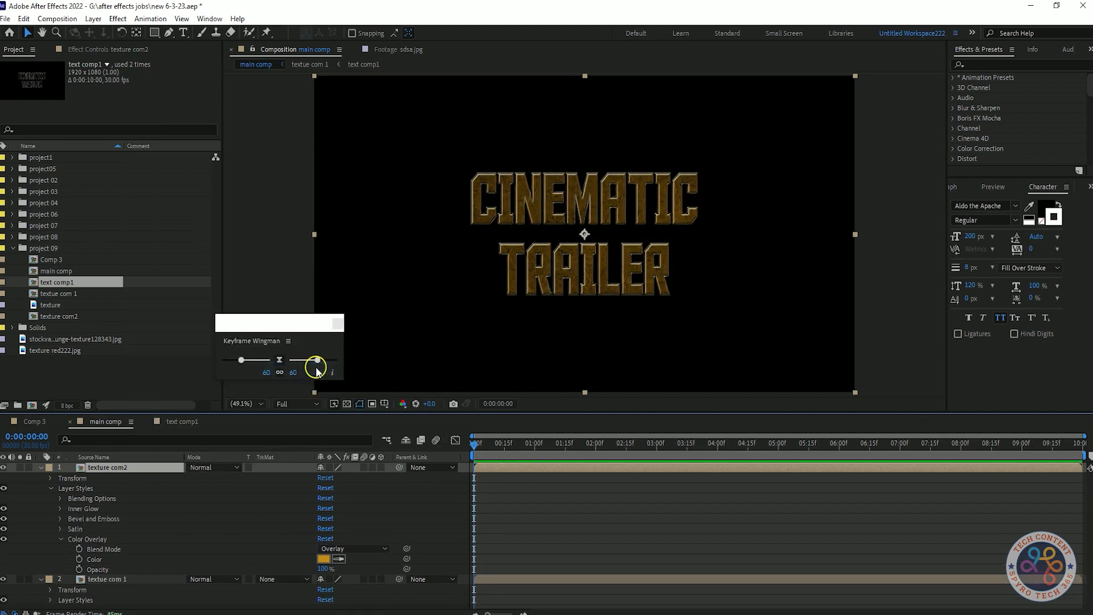
{"action": "left_click", "coordinate": [41, 467]}
{"action": "key", "text": "z"}
{"action": "left_click", "coordinate": [244, 501]}
{"action": "key", "text": "ctrl"}
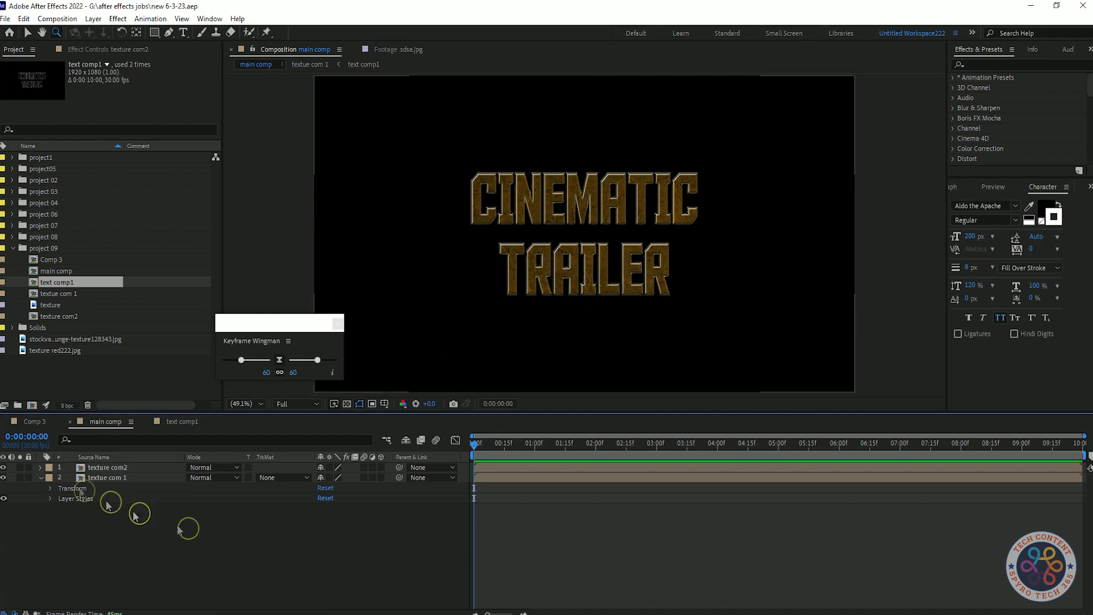
{"action": "left_click", "coordinate": [41, 468]}
{"action": "left_click", "coordinate": [323, 558]}
{"action": "left_click_drag", "start_coordinate": [171, 251], "coordinate": [56, 221]}
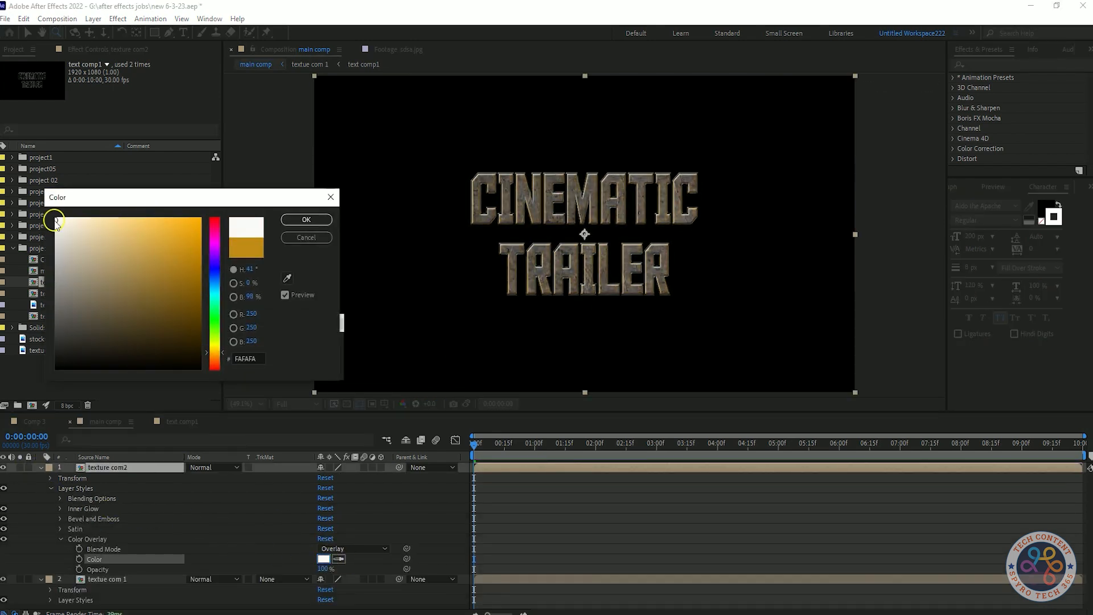
{"action": "left_click", "coordinate": [306, 238]}
{"action": "left_click", "coordinate": [41, 467]}
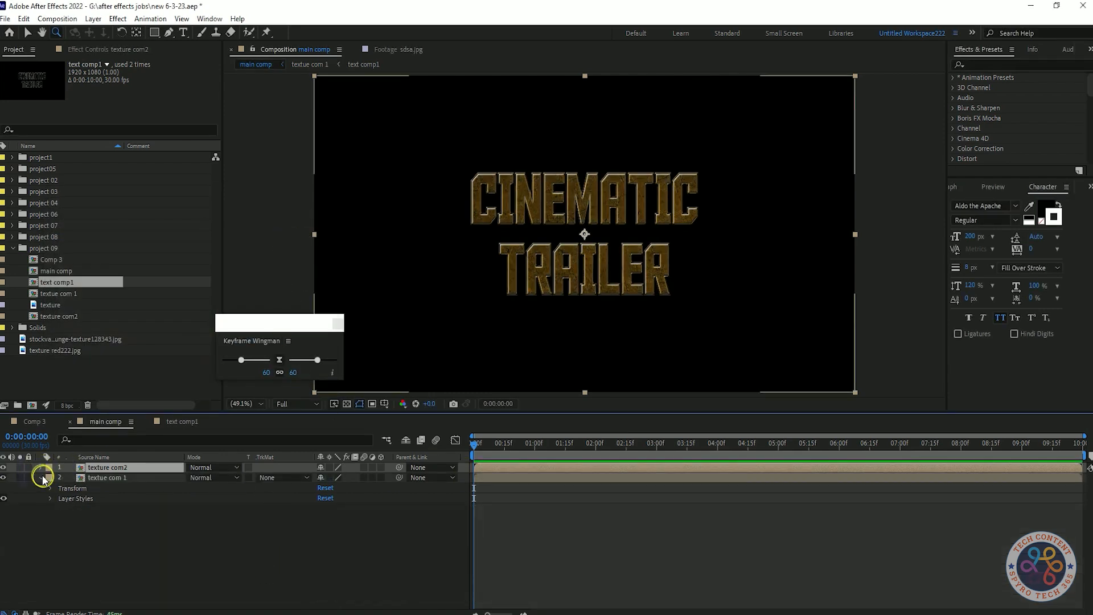
Step: Save the project
{"action": "left_click", "coordinate": [41, 478]}
{"action": "left_click", "coordinate": [220, 530]}
{"action": "key", "text": "ctrl+s"}
{"action": "key", "text": "ctrl+s"}
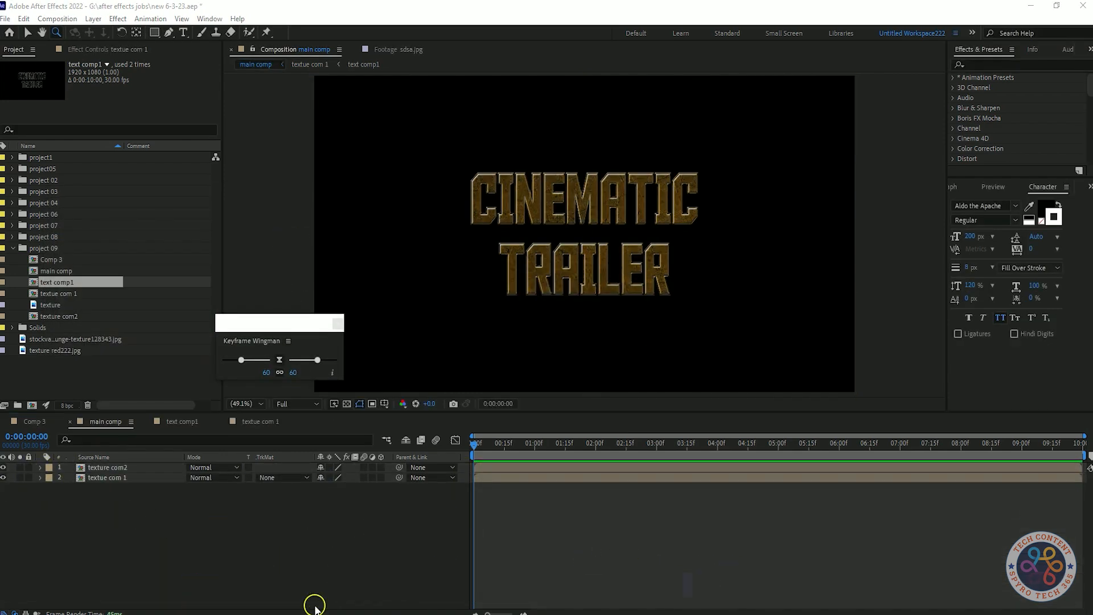
Step: Create a new adjustment layer at the top of the main comp and save
{"action": "right_click", "coordinate": [156, 522]}
{"action": "mouse_move", "coordinate": [227, 379]}
{"action": "left_click", "coordinate": [333, 475]}
{"action": "left_click", "coordinate": [251, 545]}
{"action": "key", "text": "ctrl+s"}
Step: Apply the Levels effect to the adjustment layer
{"action": "right_click", "coordinate": [151, 468]}
{"action": "type", "text": "1"}
{"action": "left_click", "coordinate": [146, 528]}
{"action": "left_click", "coordinate": [129, 465]}
{"action": "key", "text": "shift+Tab"}
{"action": "type", "text": "lev"}
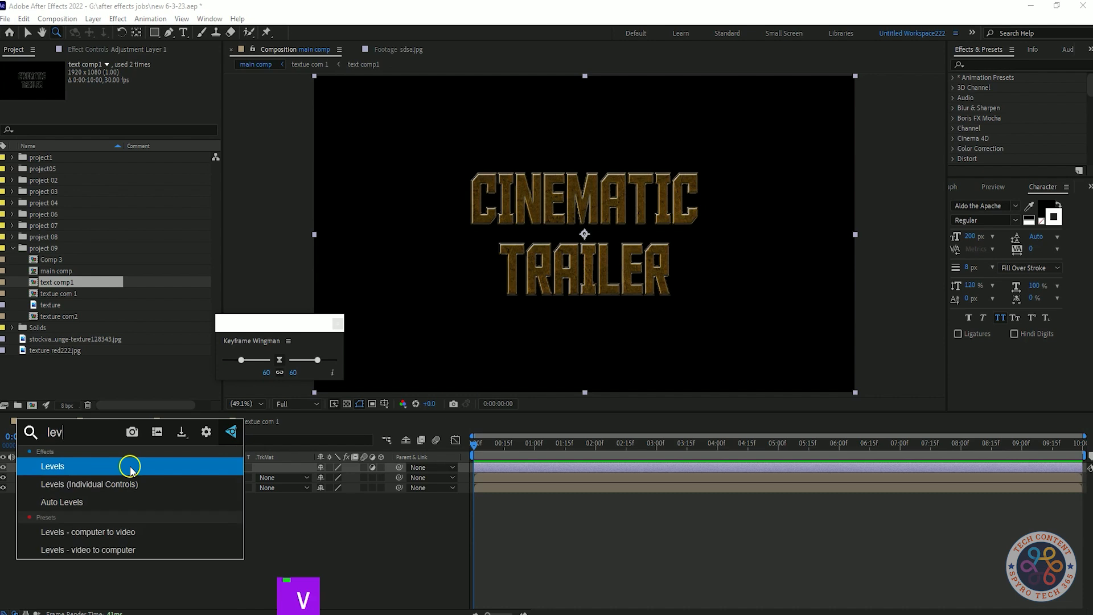
{"action": "left_click", "coordinate": [130, 465]}
Step: Set the Levels Input Black to 19.4 and Input White to 185.1
{"action": "left_click", "coordinate": [148, 50]}
{"action": "left_click_drag", "start_coordinate": [124, 174], "coordinate": [100, 287]}
{"action": "key", "text": "ctrl+z"}
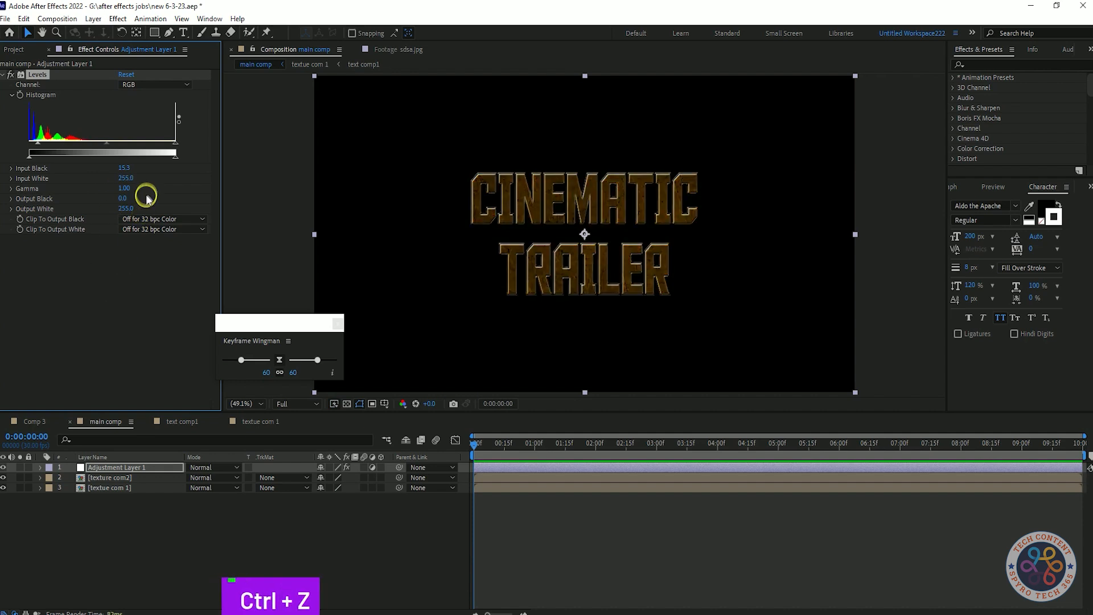
{"action": "mouse_move", "coordinate": [128, 178]}
{"action": "left_mouse_down"}
{"action": "mouse_move", "coordinate": [86, 192]}
{"action": "mouse_move", "coordinate": [176, 171]}
{"action": "mouse_move", "coordinate": [131, 176]}
{"action": "mouse_move", "coordinate": [121, 166]}
{"action": "mouse_move", "coordinate": [137, 169]}
{"action": "left_mouse_up"}
{"action": "key", "text": "ctrl+z"}
{"action": "key", "text": "ctrl+shift+z"}
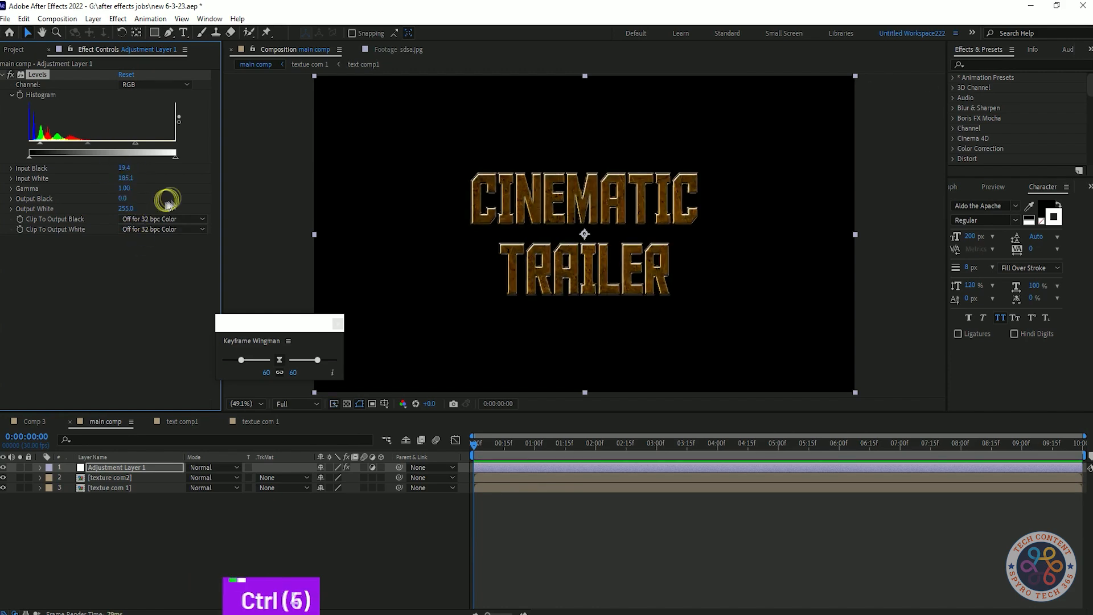
Step: Set the Levels Output Black to 3.6 and save the project
{"action": "left_click_drag", "start_coordinate": [123, 198], "coordinate": [135, 265]}
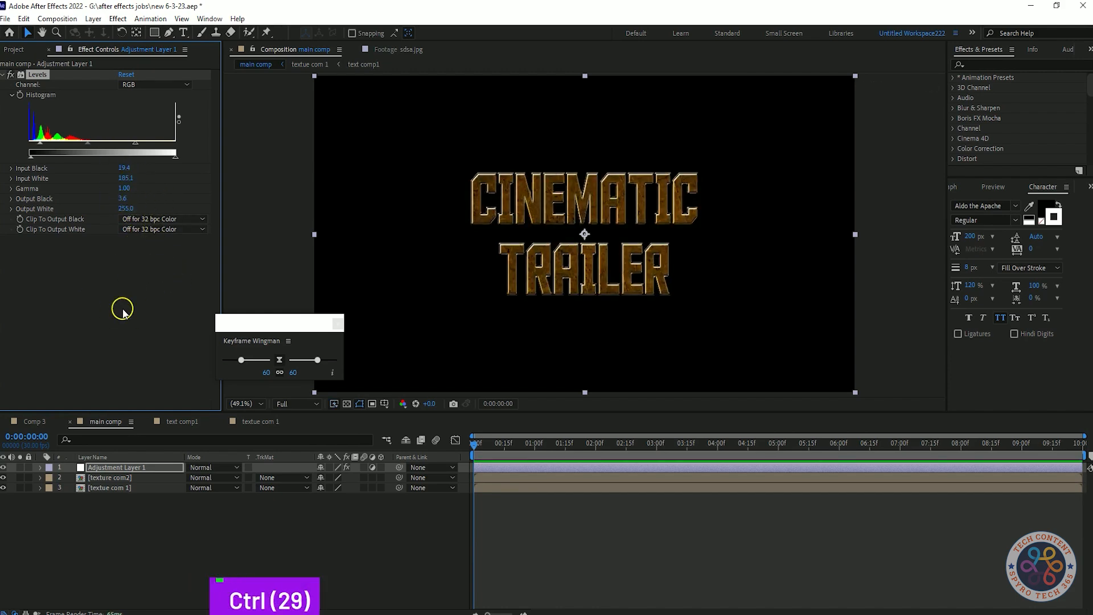
{"action": "left_click", "coordinate": [3, 75]}
{"action": "key", "text": "ctrl+s"}
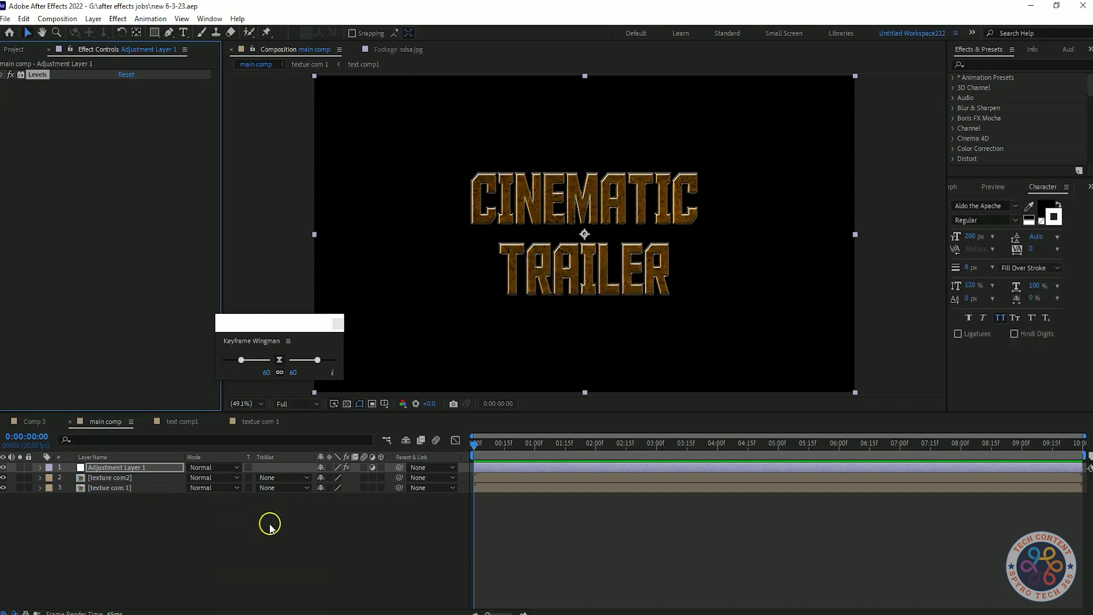
Step: Apply the Circle effect and move it from the adjustment layer onto the texture com 1 layer
{"action": "key", "text": "shift+Tab"}
{"action": "type", "text": "circle"}
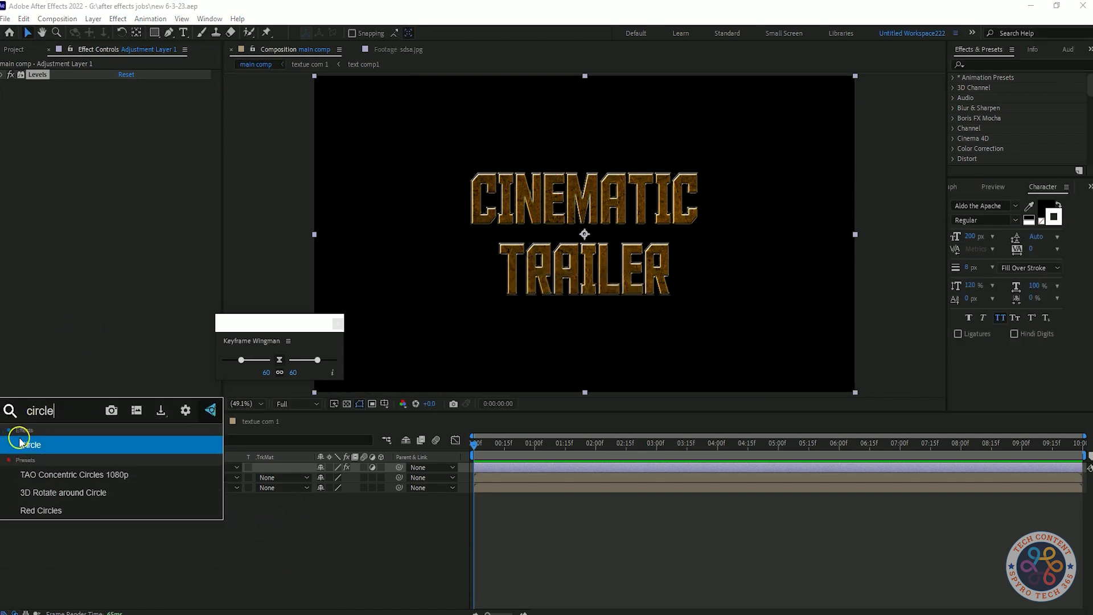
{"action": "left_click", "coordinate": [20, 444]}
{"action": "key", "text": "ctrl+x"}
{"action": "left_click", "coordinate": [121, 489]}
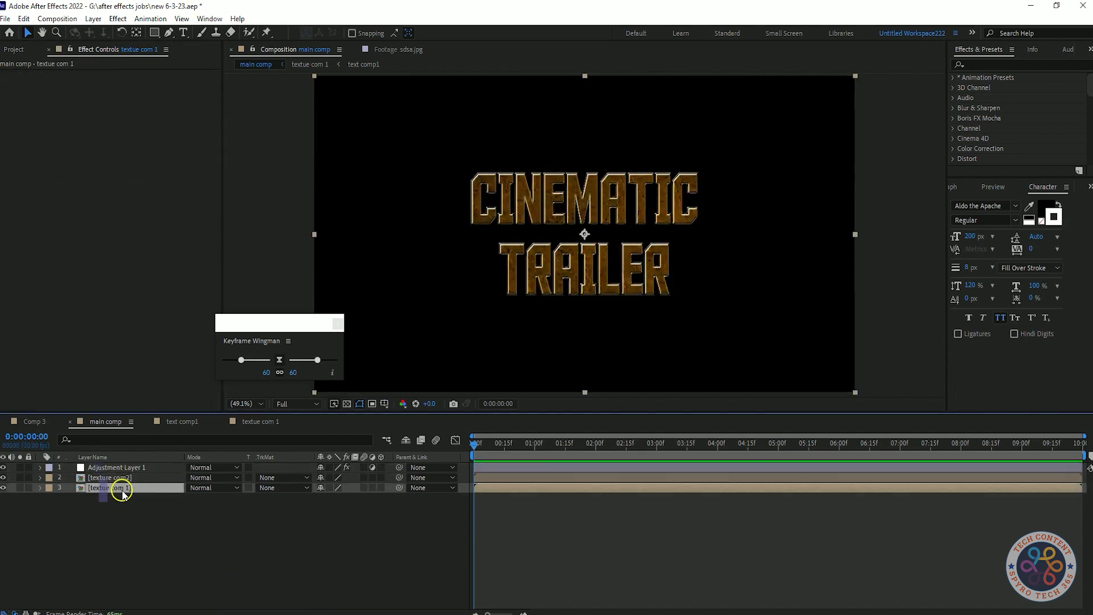
{"action": "key", "text": "ctrl+v"}
Step: Set the circle's radius to 95 and expand its Feather settings
{"action": "left_click_drag", "start_coordinate": [127, 96], "coordinate": [144, 101]}
{"action": "type", "text": "95"}
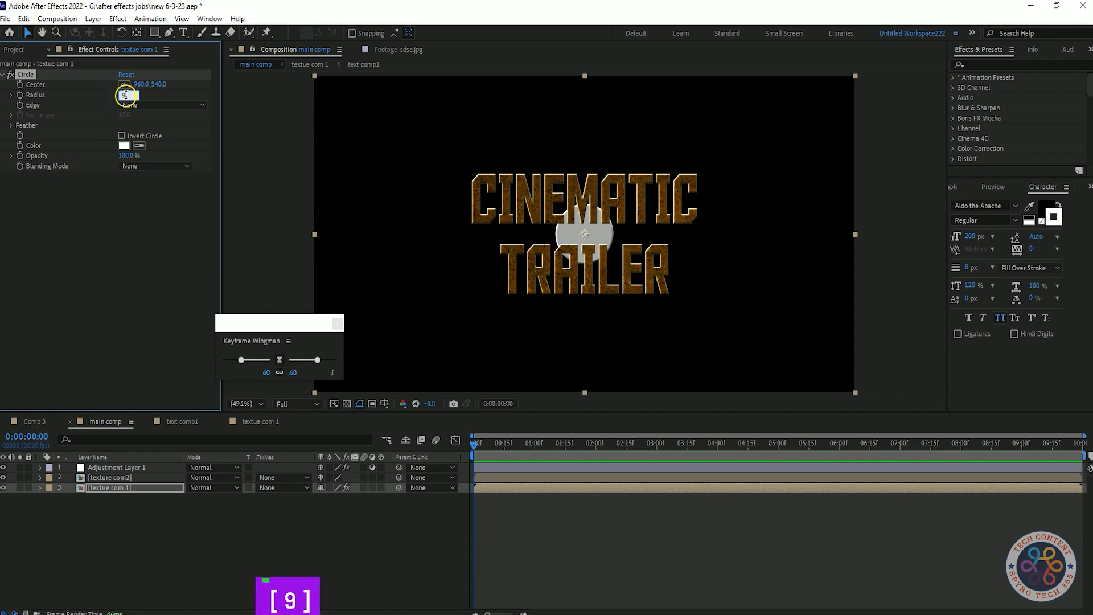
{"action": "key", "text": "Return"}
{"action": "left_click", "coordinate": [132, 187]}
{"action": "left_click", "coordinate": [116, 167]}
{"action": "left_click", "coordinate": [63, 238]}
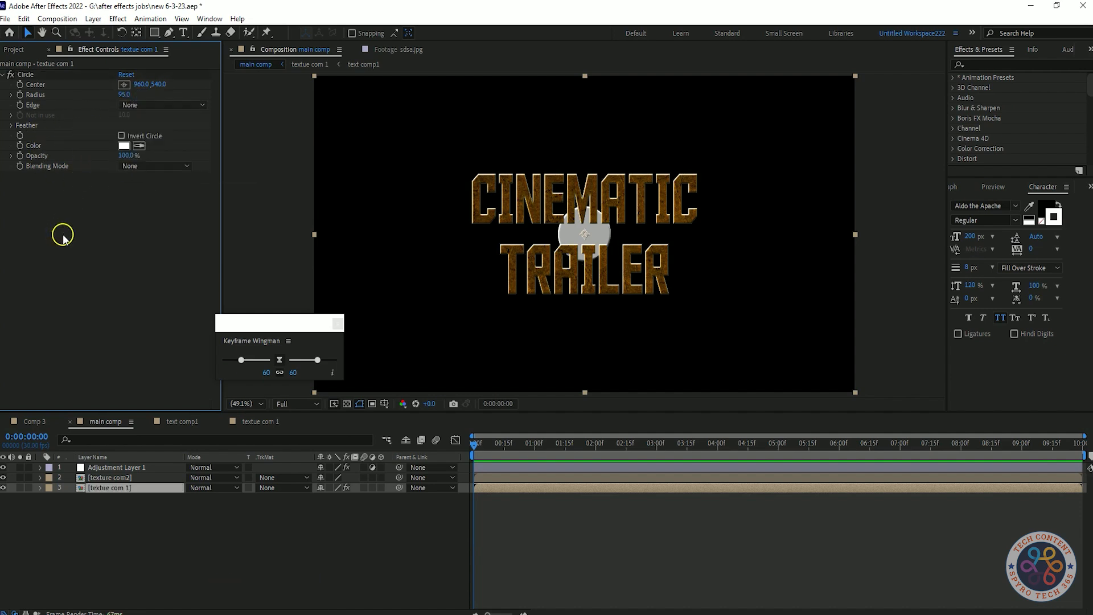
{"action": "left_click", "coordinate": [11, 126]}
{"action": "left_click_drag", "start_coordinate": [586, 234], "coordinate": [535, 212]}
{"action": "key", "text": "ctrl+z"}
{"action": "left_click", "coordinate": [139, 247]}
{"action": "left_click", "coordinate": [138, 204]}
{"action": "left_click", "coordinate": [57, 267]}
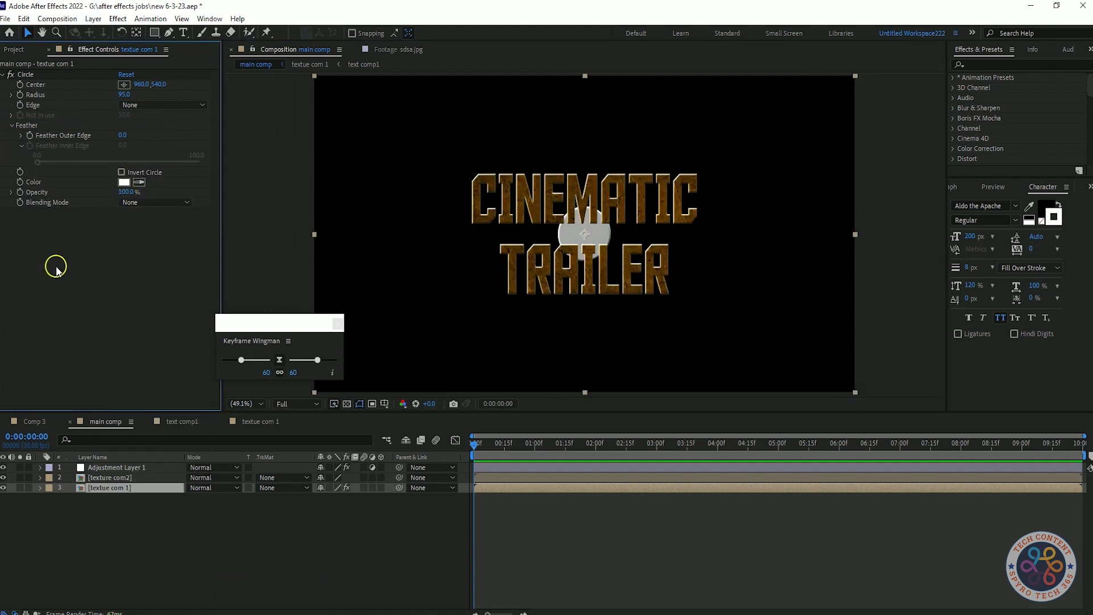
{"action": "key", "text": "Up"}
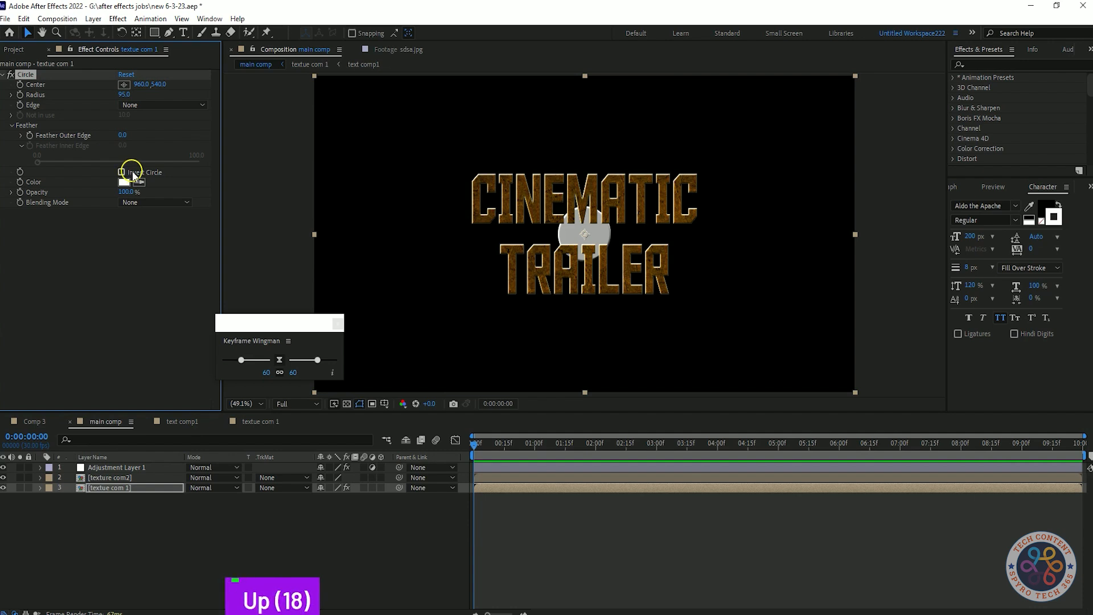
{"action": "left_click_drag", "start_coordinate": [590, 231], "coordinate": [497, 206]}
{"action": "left_click", "coordinate": [145, 202]}
{"action": "left_click", "coordinate": [165, 279]}
{"action": "key", "text": "ctrl+z"}
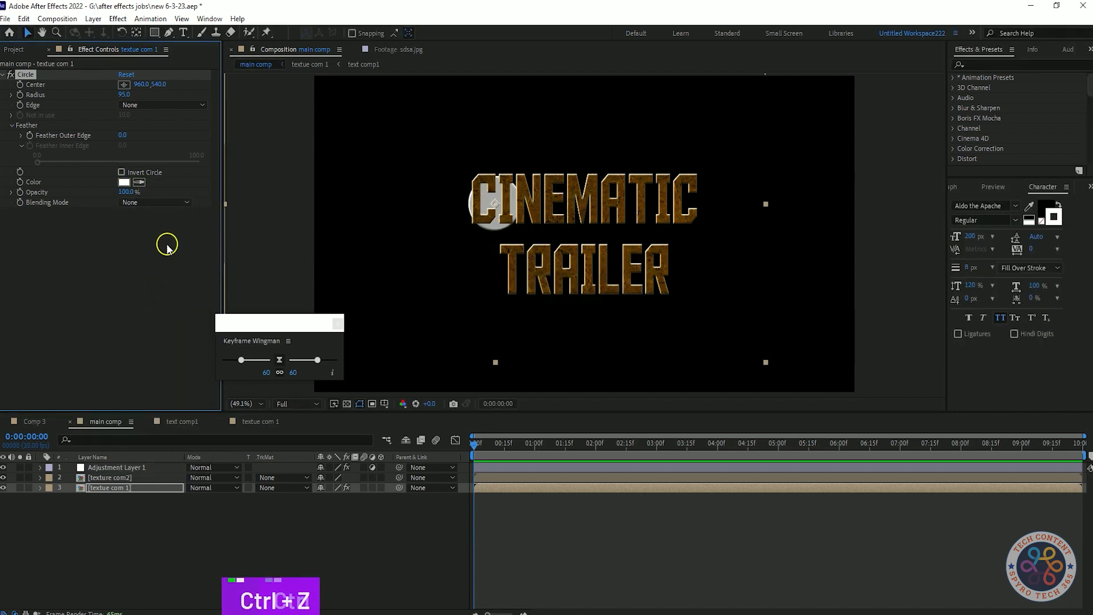
{"action": "key", "text": "ctrl+z"}
{"action": "key", "text": "ctrl+z"}
Step: Place the circle's center over the letter C of CINEMATIC
{"action": "left_click", "coordinate": [238, 527]}
{"action": "left_click", "coordinate": [124, 85]}
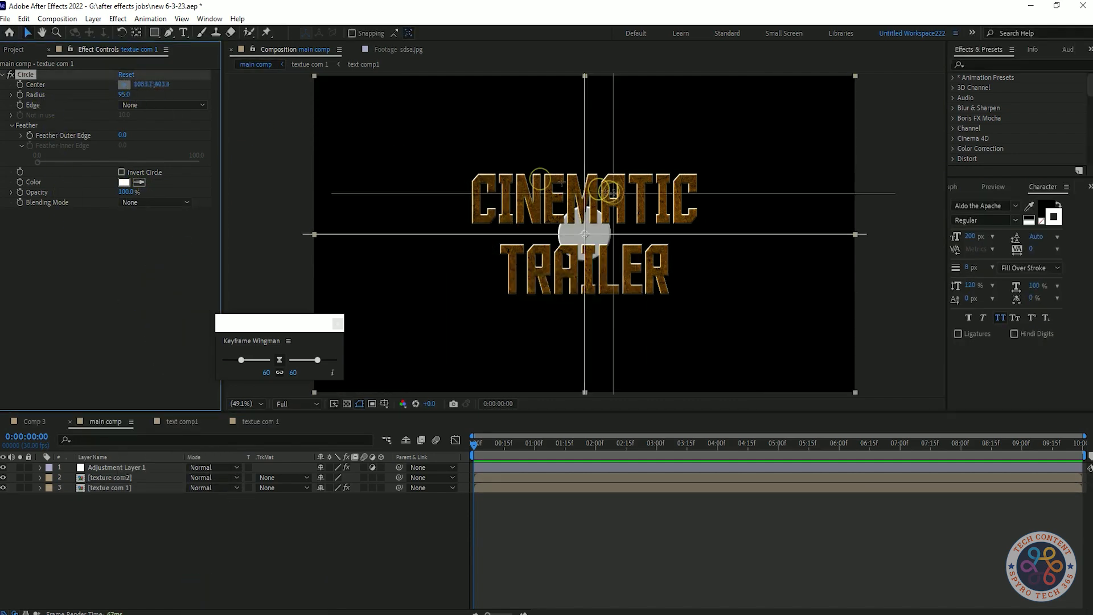
{"action": "left_click", "coordinate": [491, 197]}
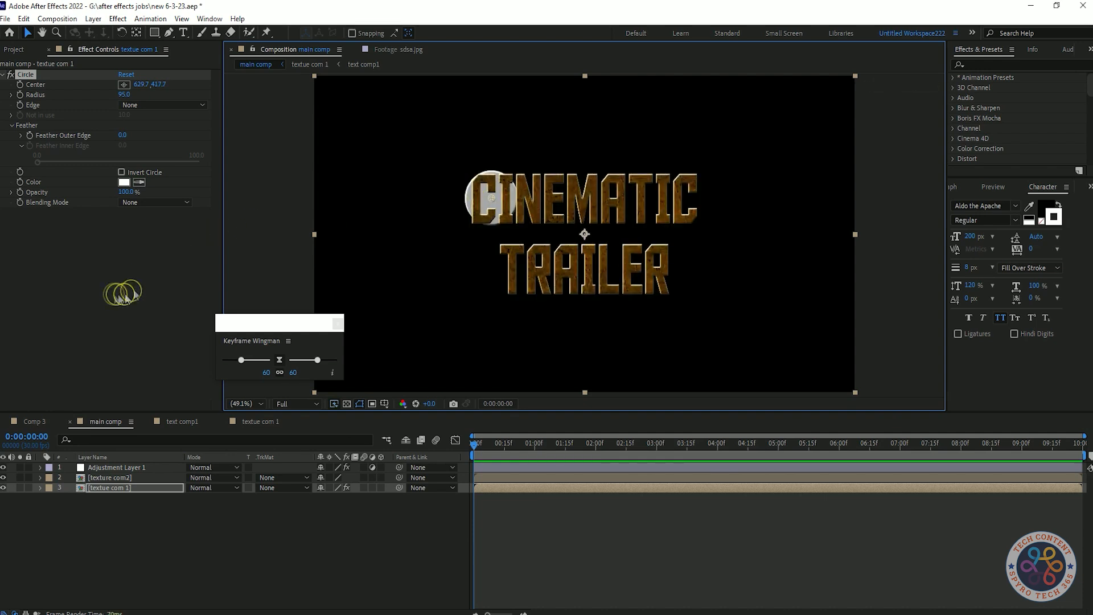
Step: Set the circle's Feather Outer Edge to about 73 and its radius to 70
{"action": "left_click_drag", "start_coordinate": [152, 140], "coordinate": [166, 139]}
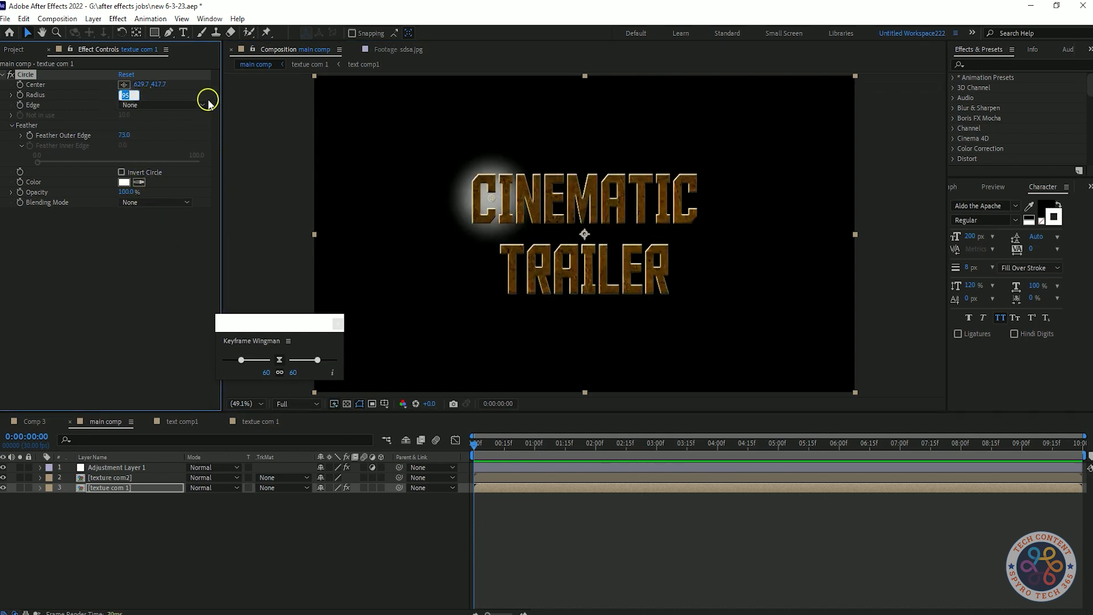
{"action": "type", "text": "70"}
{"action": "key", "text": "Return"}
Step: Set the circle's blending mode to Overlay
{"action": "left_click", "coordinate": [152, 202]}
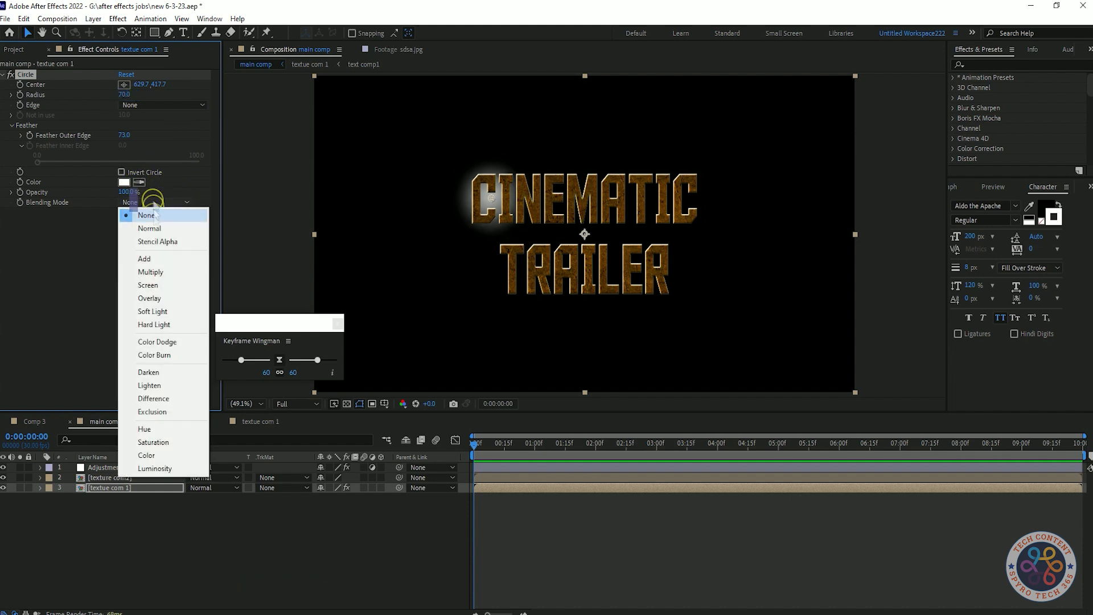
{"action": "left_click", "coordinate": [147, 301]}
{"action": "left_click", "coordinate": [153, 307]}
{"action": "key", "text": "ctrl+z"}
{"action": "key", "text": "ctrl+shift+z"}
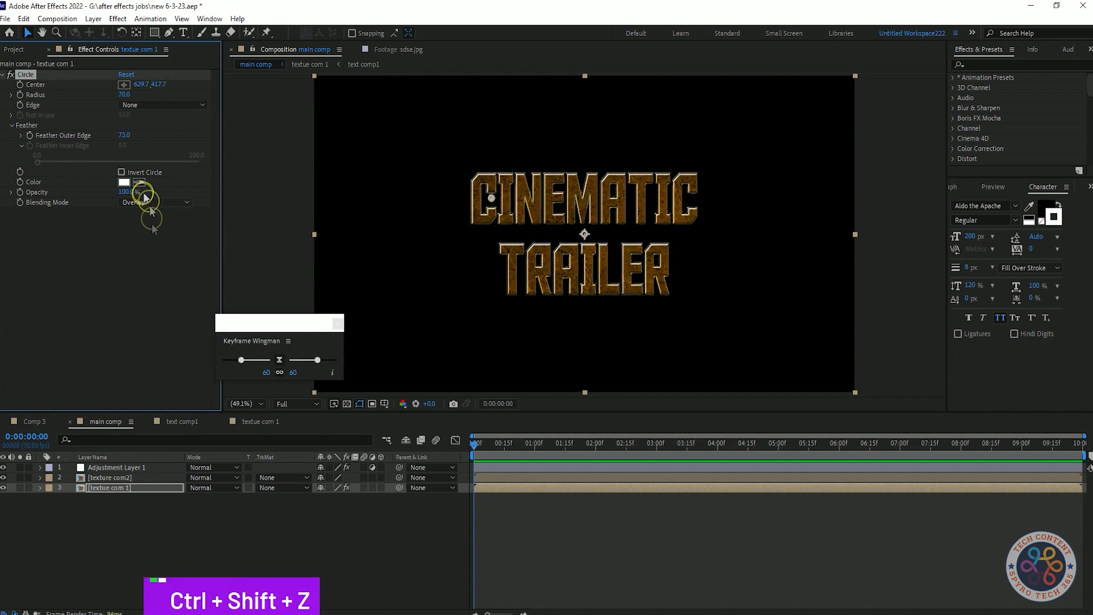
Step: Collapse the circle and add a second Circle effect to the same layer
{"action": "left_click", "coordinate": [4, 74]}
{"action": "key", "text": "ctrl+space"}
{"action": "type", "text": "ci"}
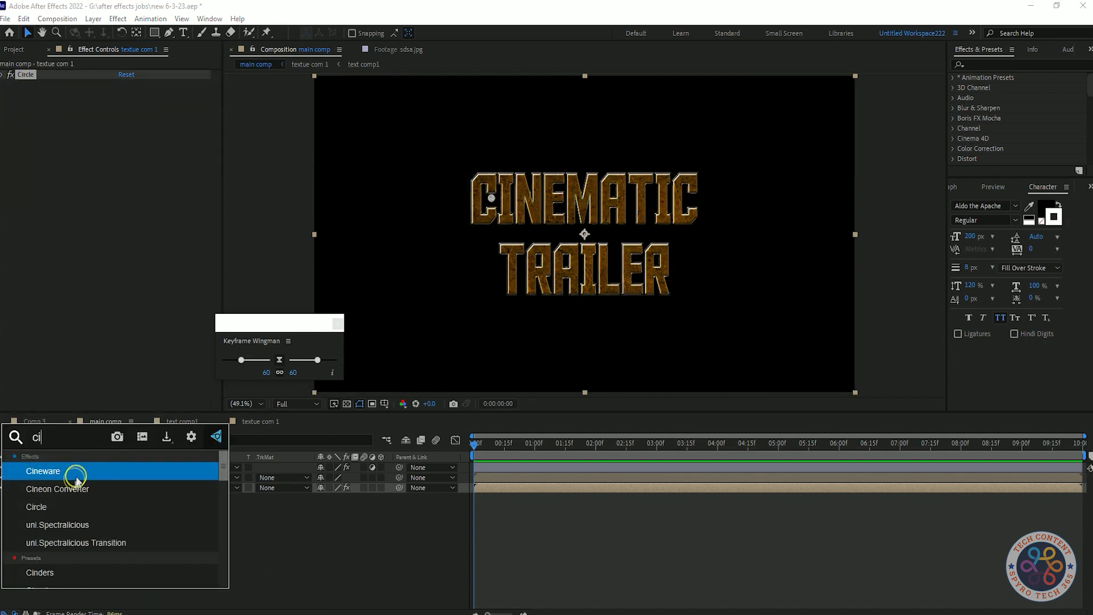
{"action": "left_click", "coordinate": [59, 505]}
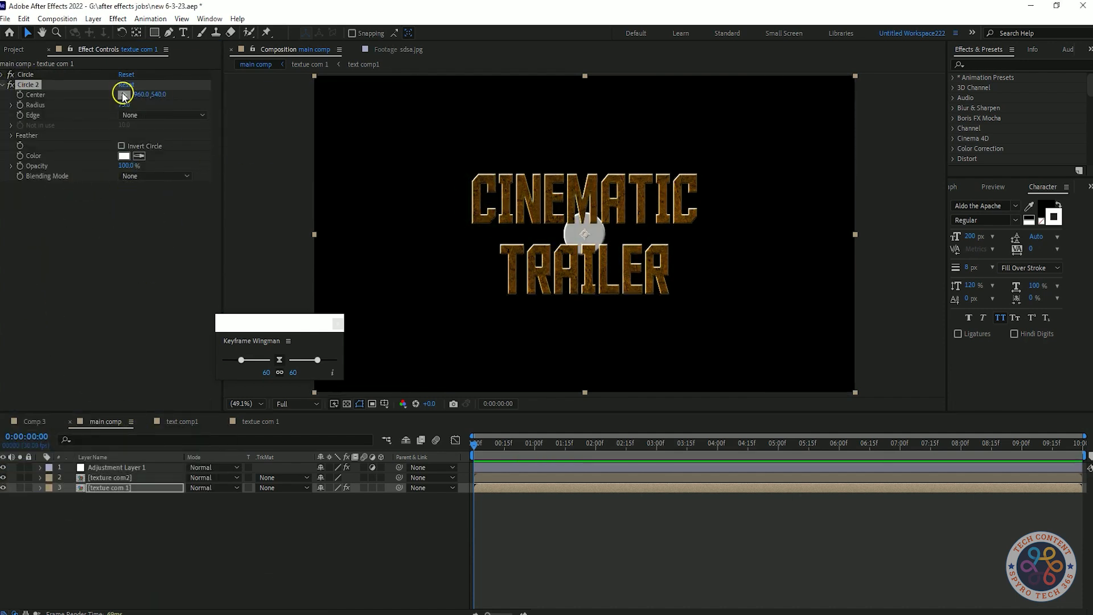
Step: Place the second circle over the right part of CINEMATIC with radius 80 and Overlay blending
{"action": "left_click", "coordinate": [614, 187]}
{"action": "left_click_drag", "start_coordinate": [614, 187], "coordinate": [619, 200]}
{"action": "left_click", "coordinate": [127, 107]}
{"action": "left_click", "coordinate": [130, 261]}
{"action": "left_click", "coordinate": [156, 176]}
{"action": "left_click", "coordinate": [147, 278]}
Step: Set the second circle's Feather Outer Edge to 70
{"action": "left_click", "coordinate": [17, 136]}
{"action": "left_click", "coordinate": [126, 145]}
{"action": "type", "text": "70"}
{"action": "left_click", "coordinate": [141, 279]}
Step: Set the second circle's blending mode to Screen
{"action": "left_click", "coordinate": [149, 212]}
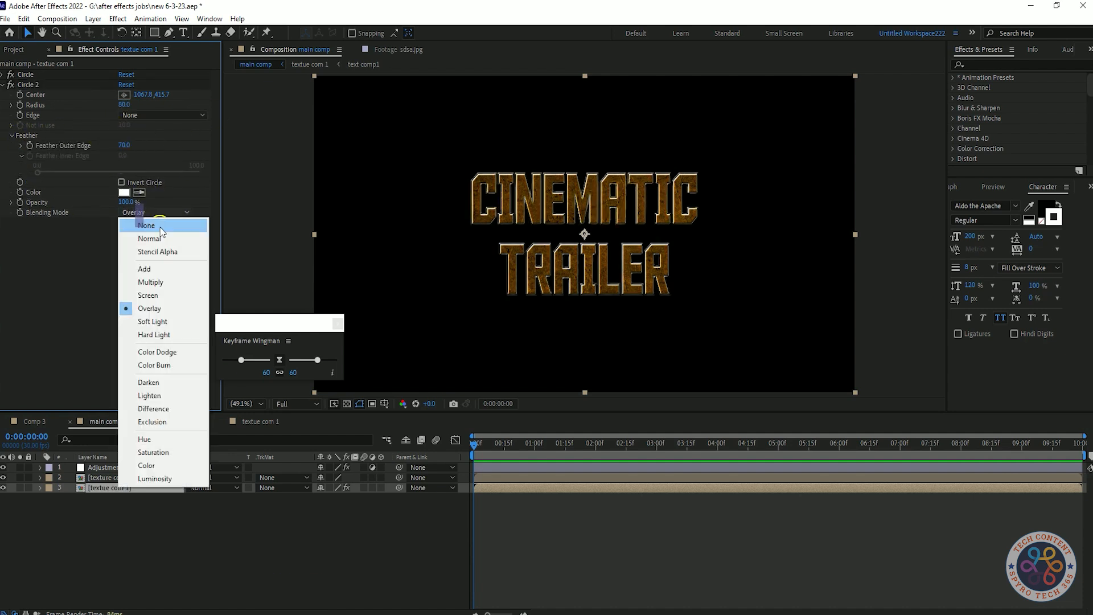
{"action": "left_click", "coordinate": [149, 296]}
{"action": "left_click", "coordinate": [170, 214]}
{"action": "left_click", "coordinate": [162, 311]}
{"action": "left_click", "coordinate": [160, 213]}
{"action": "left_click", "coordinate": [152, 296]}
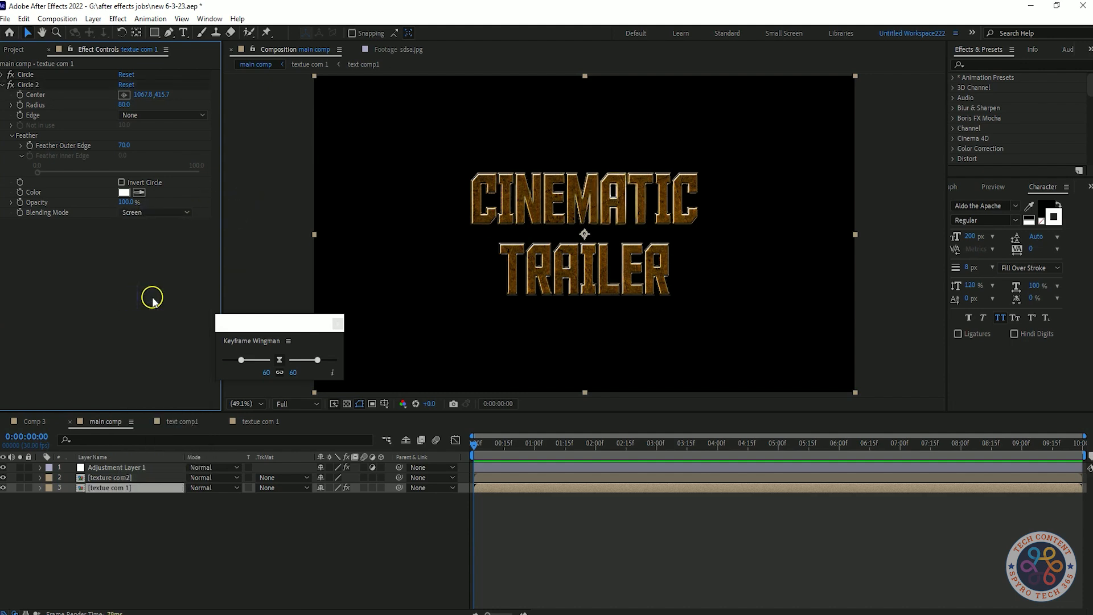
Step: Duplicate the second circle, place the copy over the left of TRAILER and change its blending mode
{"action": "left_click", "coordinate": [4, 86]}
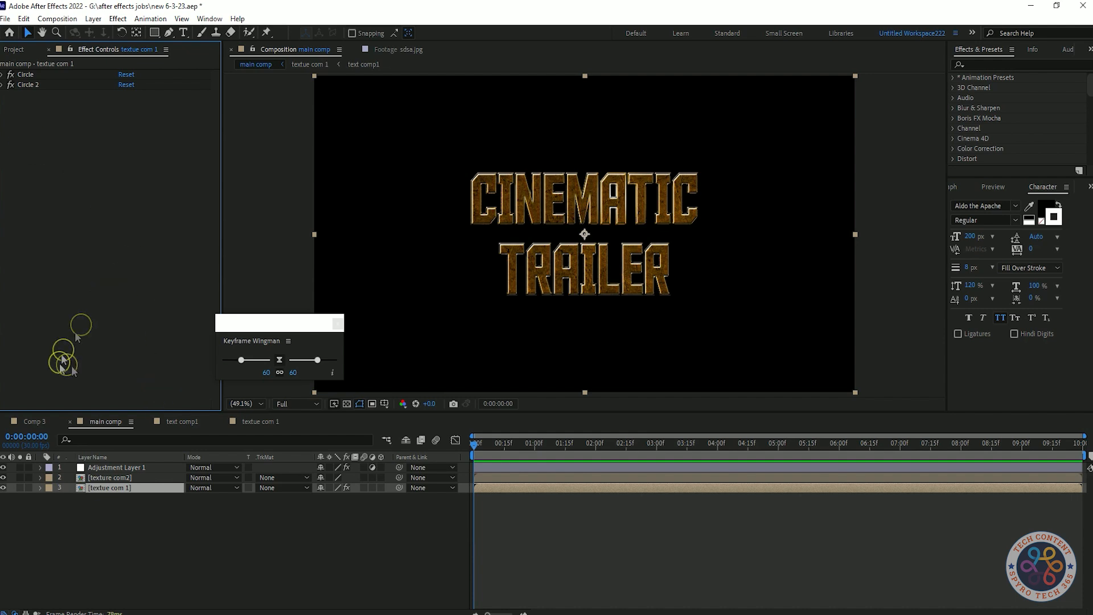
{"action": "left_click", "coordinate": [25, 84]}
{"action": "key", "text": "ctrl+d"}
{"action": "left_click", "coordinate": [122, 105]}
{"action": "left_click", "coordinate": [535, 257]}
{"action": "left_click", "coordinate": [162, 187]}
{"action": "left_click", "coordinate": [176, 284]}
{"action": "left_click", "coordinate": [4, 95]}
{"action": "left_click", "coordinate": [38, 95]}
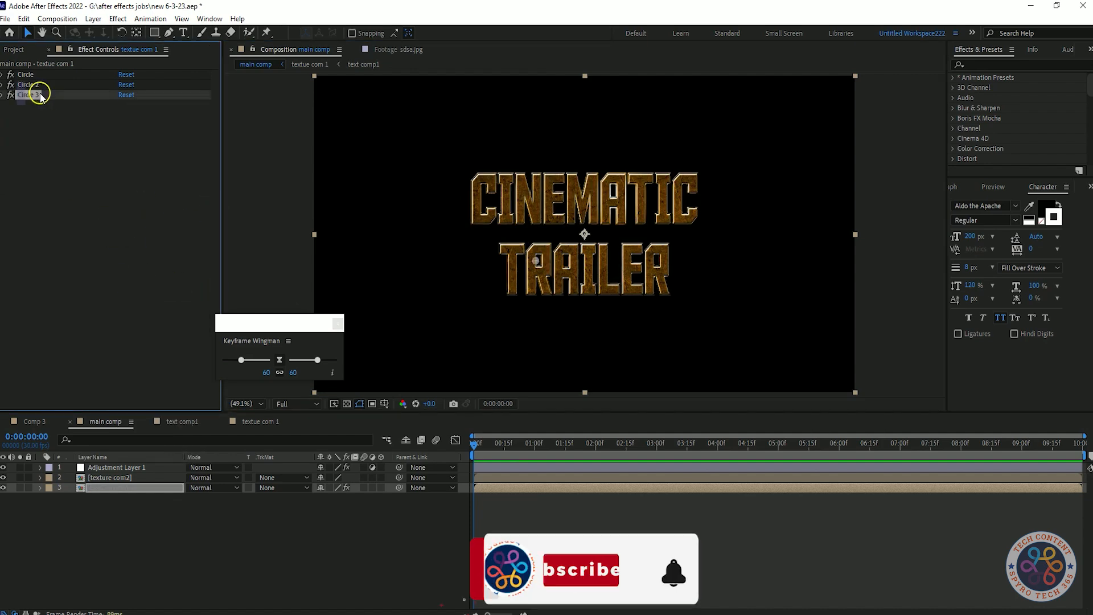
Step: Duplicate the third circle and place the copy over the right part of TRAILER
{"action": "key", "text": "ctrl+d"}
{"action": "left_click", "coordinate": [123, 115]}
{"action": "left_click", "coordinate": [639, 264]}
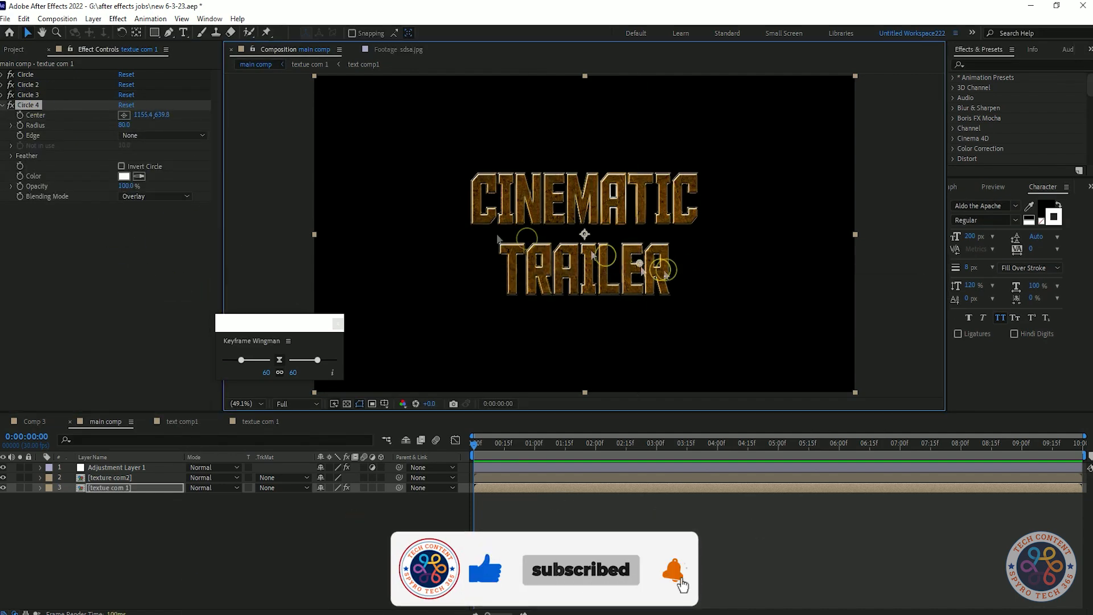
{"action": "left_click", "coordinate": [106, 222]}
{"action": "left_click_drag", "start_coordinate": [123, 125], "coordinate": [131, 126]}
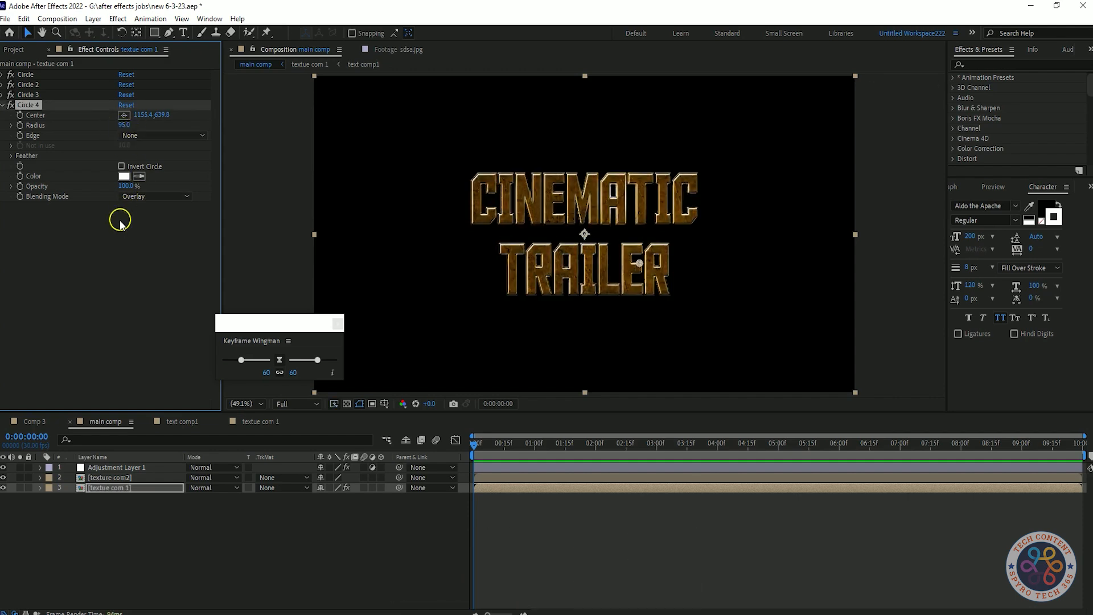
{"action": "key", "text": "ctrl+z"}
Step: Try different blending modes for the fourth circle and collapse its settings
{"action": "left_click", "coordinate": [155, 196]}
{"action": "left_click", "coordinate": [160, 304]}
{"action": "left_click", "coordinate": [162, 196]}
{"action": "left_click", "coordinate": [152, 282]}
{"action": "key", "text": "ctrl+z"}
{"action": "left_click", "coordinate": [155, 196]}
{"action": "left_click", "coordinate": [157, 267]}
{"action": "left_click", "coordinate": [5, 105]}
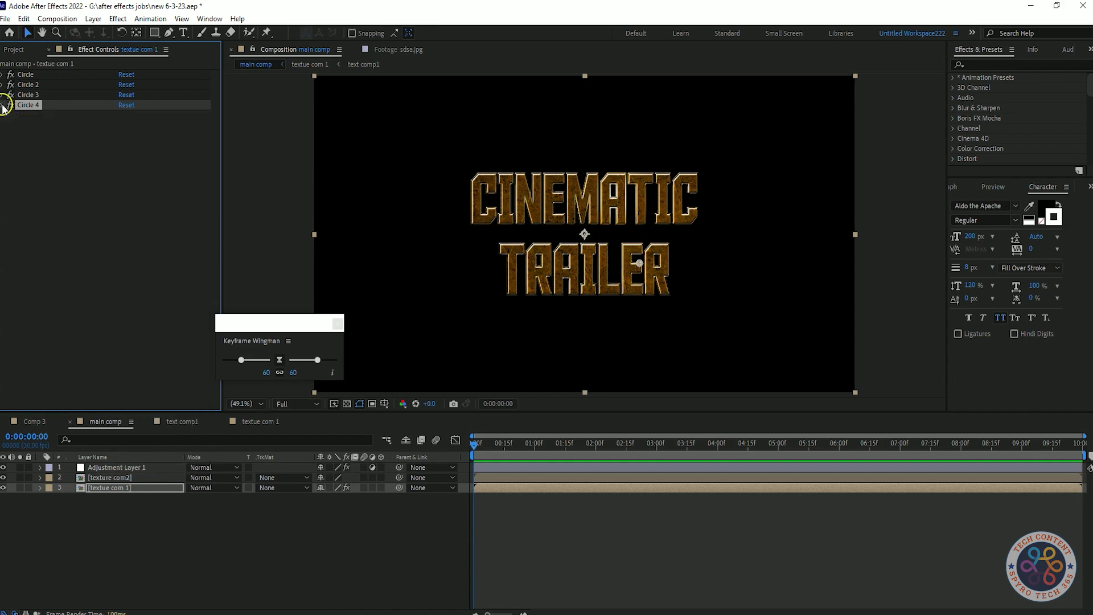
Step: Apply the Circle effect to the texture com2 layer
{"action": "left_click", "coordinate": [130, 477]}
{"action": "key", "text": "shift+Tab"}
{"action": "type", "text": "circle"}
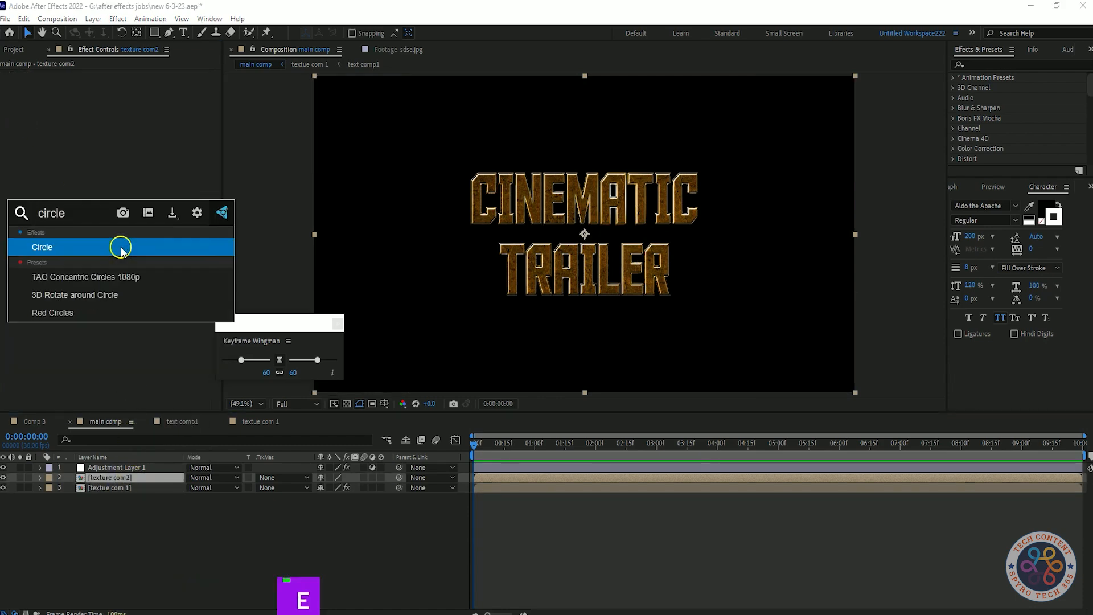
{"action": "key", "text": "Return"}
Step: Place this circle over the letter C and set its blending mode to Overlay
{"action": "left_click", "coordinate": [124, 85]}
{"action": "left_click", "coordinate": [495, 199]}
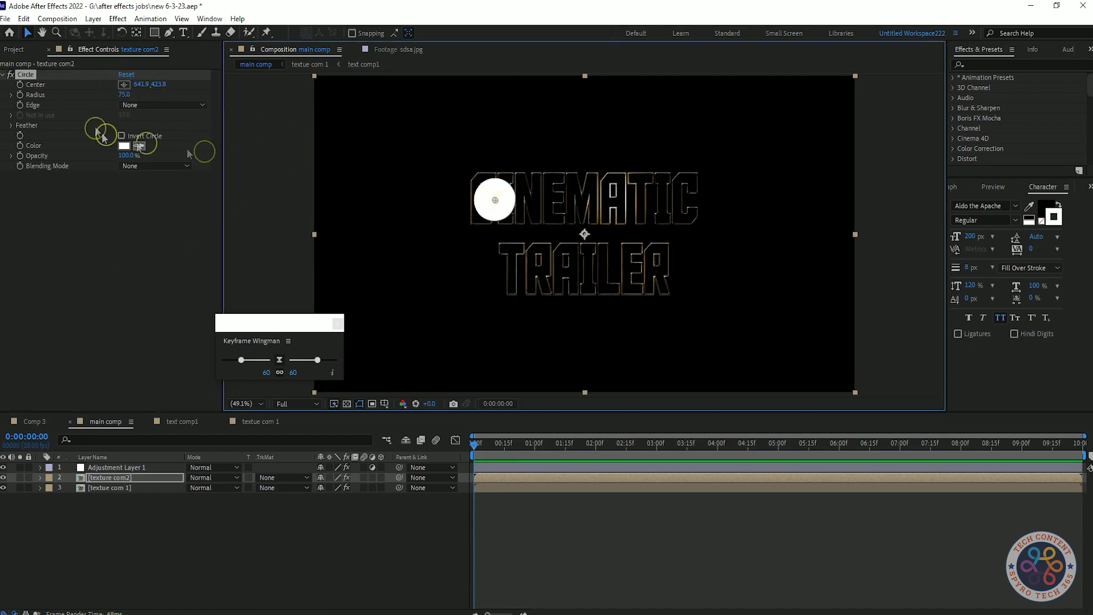
{"action": "left_click", "coordinate": [171, 163]}
{"action": "left_click", "coordinate": [165, 261]}
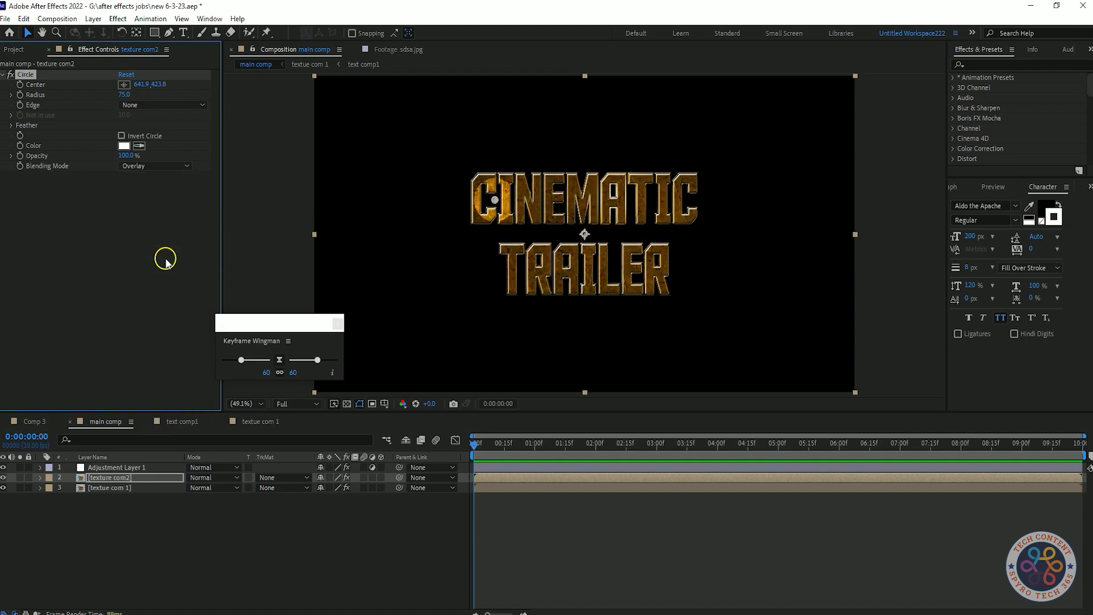
Step: Expand the Feather settings and set the Feather Outer Edge to 70
{"action": "left_click", "coordinate": [121, 136]}
{"action": "left_click", "coordinate": [11, 126]}
{"action": "left_click", "coordinate": [125, 136]}
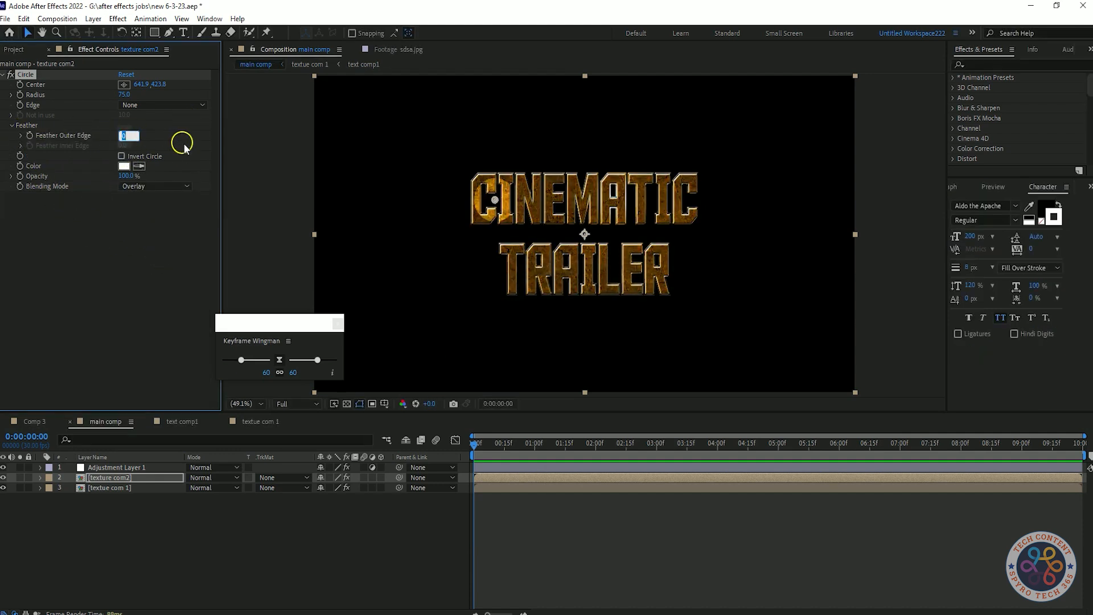
{"action": "left_click", "coordinate": [144, 283]}
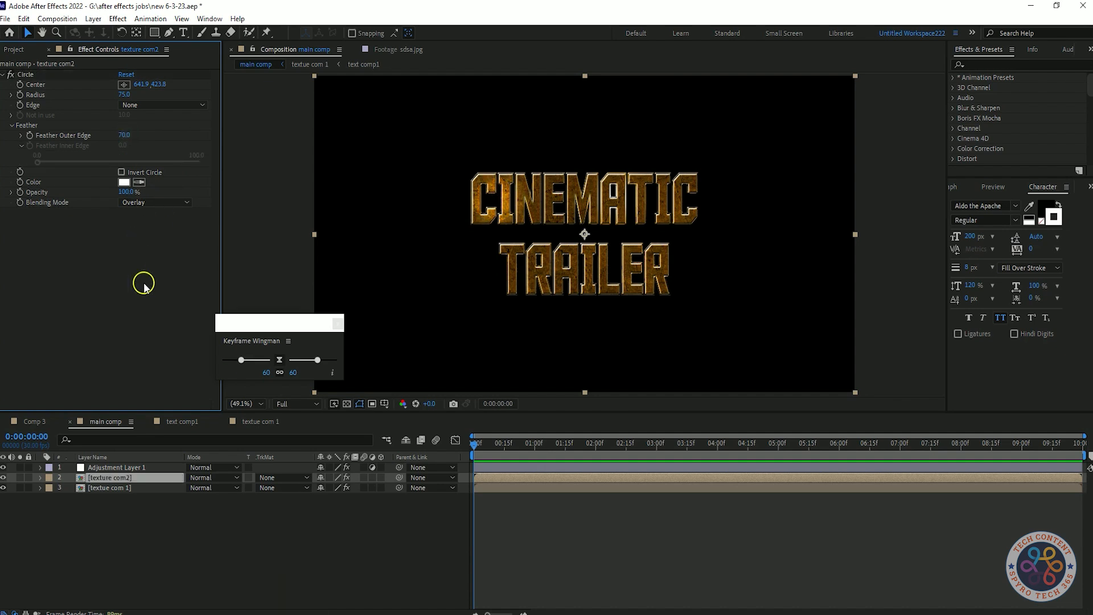
Step: Set the circle's radius to 70 and its opacity to 85%
{"action": "left_click", "coordinate": [3, 75]}
{"action": "left_click", "coordinate": [4, 75]}
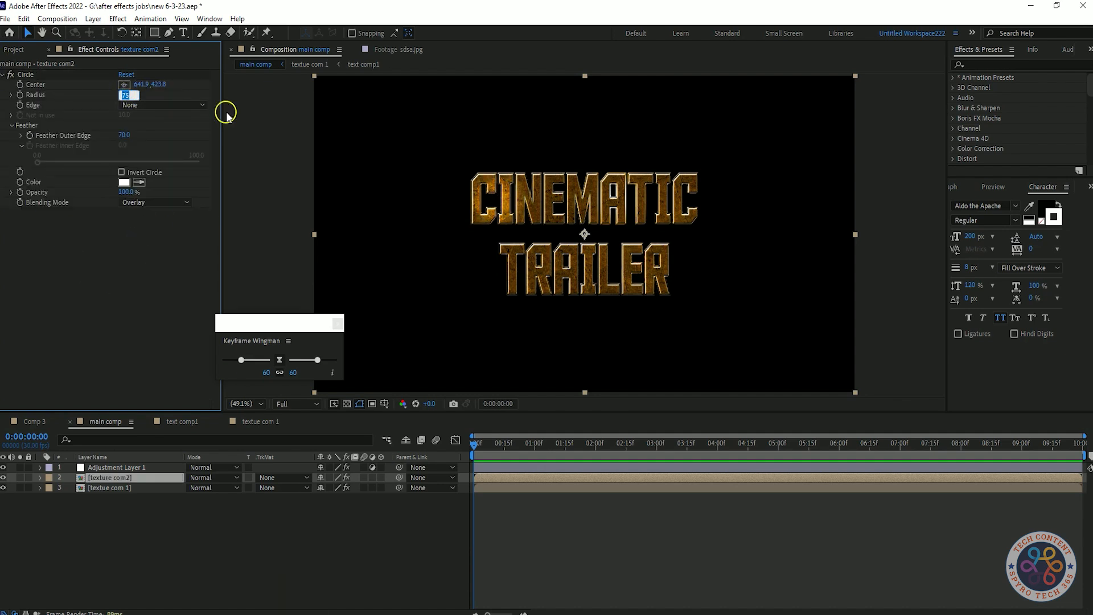
{"action": "left_click", "coordinate": [88, 149]}
{"action": "left_click_drag", "start_coordinate": [123, 192], "coordinate": [100, 192]}
{"action": "key", "text": "ctrl+z"}
{"action": "left_click", "coordinate": [127, 193]}
{"action": "type", "text": "85"}
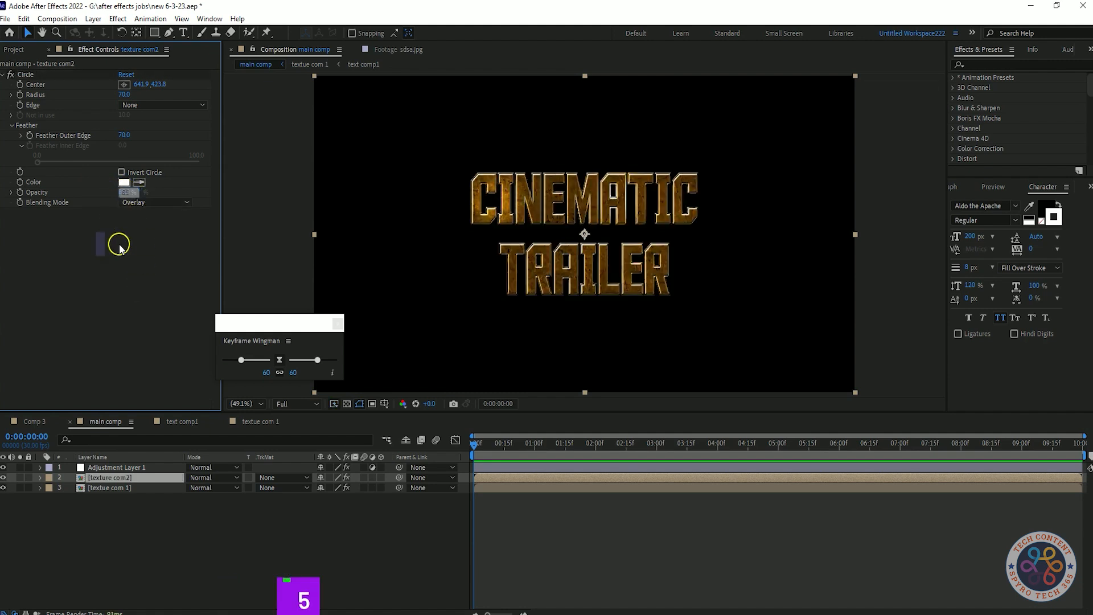
Step: Duplicate the circle and place the copy over the left part of TRAILER
{"action": "left_click", "coordinate": [24, 75]}
{"action": "key", "text": "ctrl+d"}
{"action": "left_click", "coordinate": [123, 94]}
{"action": "left_click", "coordinate": [576, 256]}
{"action": "left_click", "coordinate": [546, 256]}
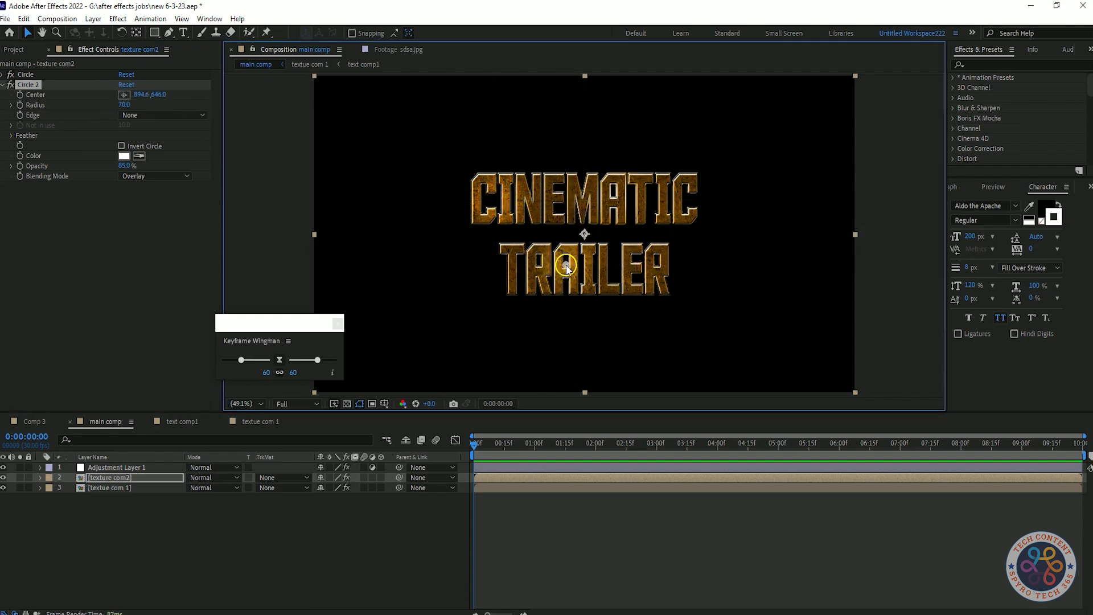
Step: Set the second circle's blending mode to Overlay after trying other modes
{"action": "left_click", "coordinate": [135, 250]}
{"action": "left_click", "coordinate": [181, 176]}
{"action": "left_click", "coordinate": [161, 259]}
{"action": "left_click", "coordinate": [177, 185]}
{"action": "left_click", "coordinate": [176, 177]}
{"action": "left_click", "coordinate": [167, 233]}
{"action": "left_click", "coordinate": [171, 177]}
{"action": "left_click", "coordinate": [164, 269]}
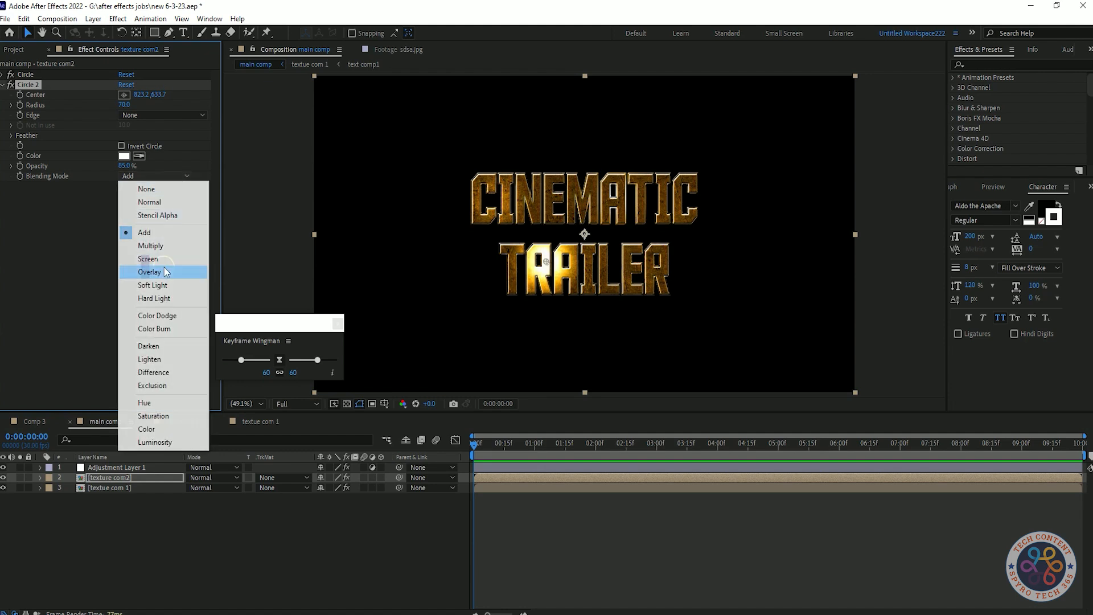
{"action": "left_click", "coordinate": [206, 254]}
{"action": "left_click", "coordinate": [7, 83]}
{"action": "left_click", "coordinate": [336, 535]}
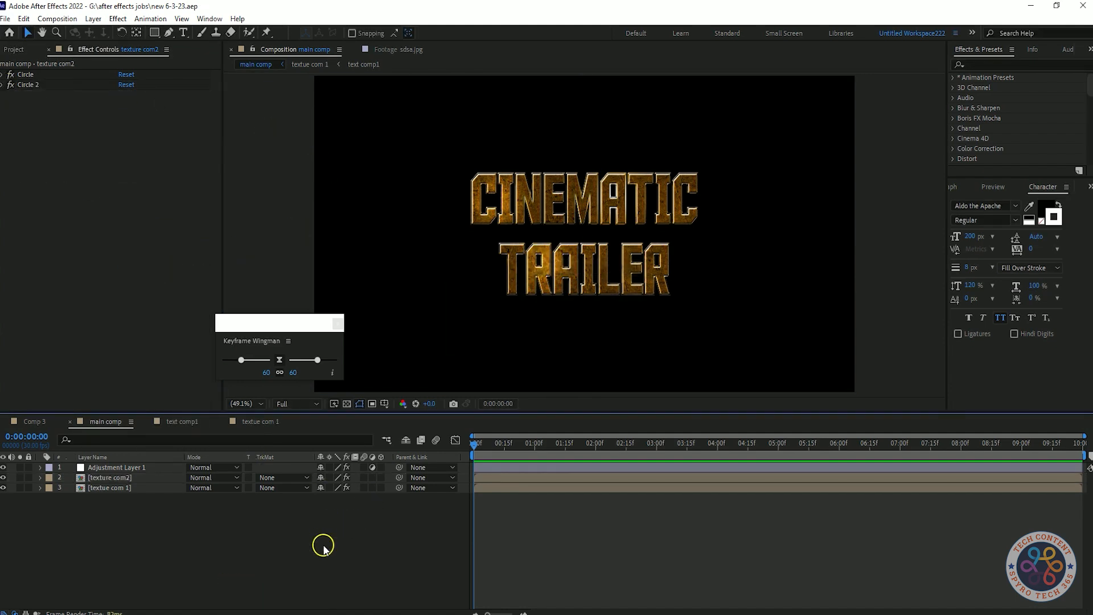
Step: Duplicate the second circle and place the copy over the right part of TRAILER
{"action": "left_click", "coordinate": [26, 84]}
{"action": "key", "text": "ctrl+d"}
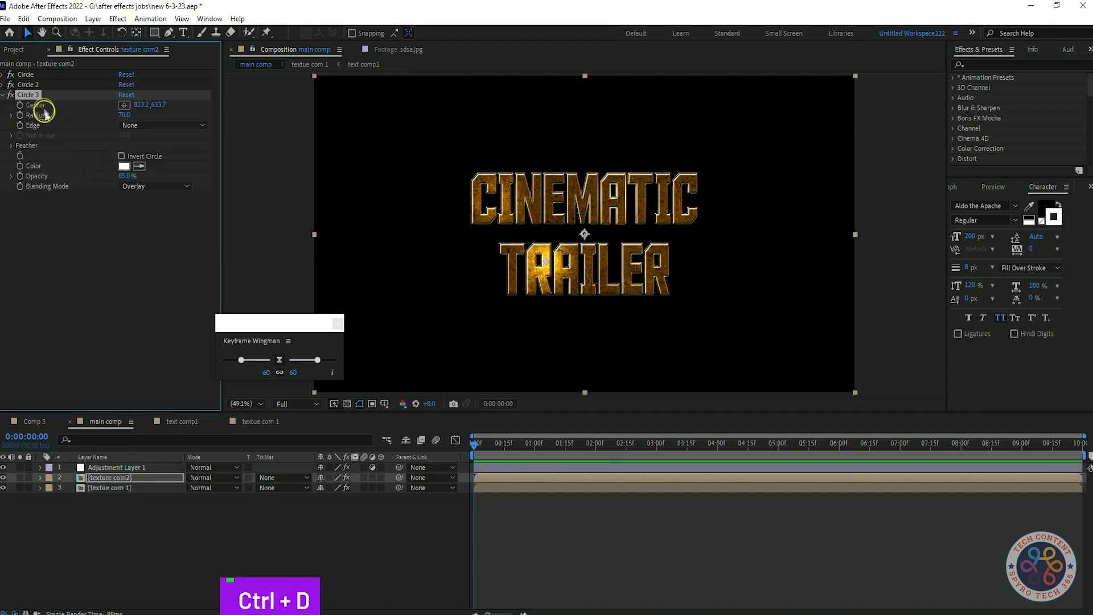
{"action": "left_click", "coordinate": [644, 245]}
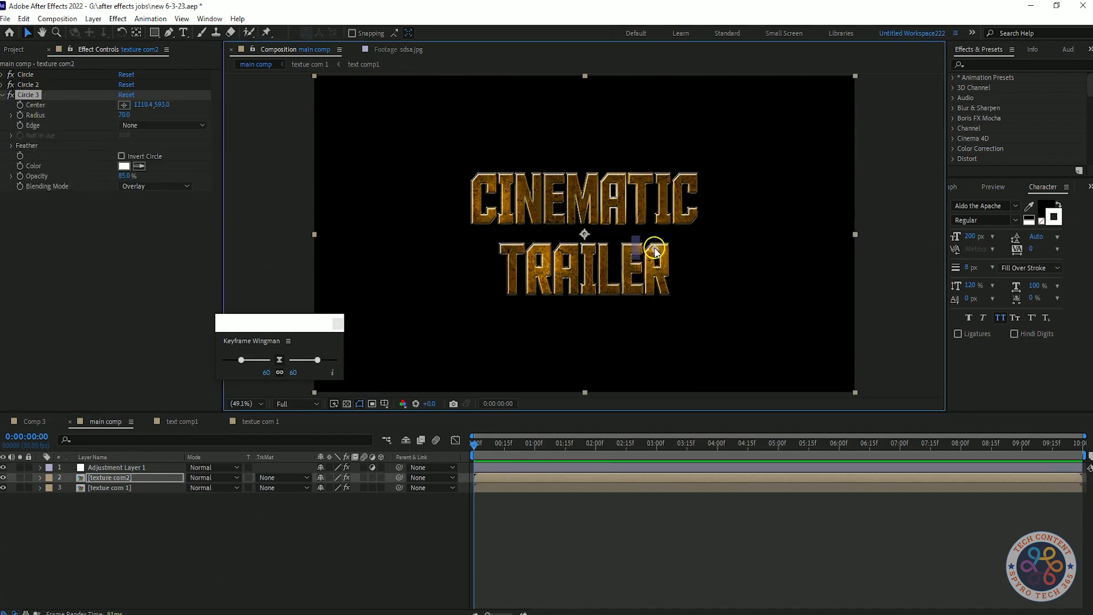
{"action": "left_click", "coordinate": [4, 95]}
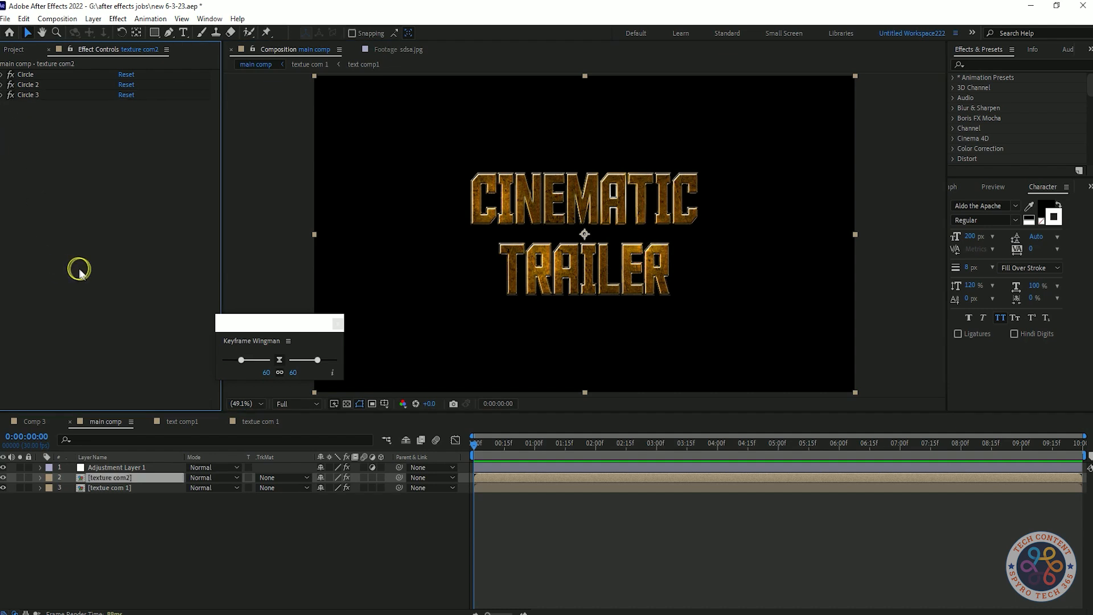
Step: Duplicate the circle, place the fourth copy over the upper right of CINEMATIC, and set its radius to 46
{"action": "key", "text": "ctrl+d"}
{"action": "left_click", "coordinate": [124, 114]}
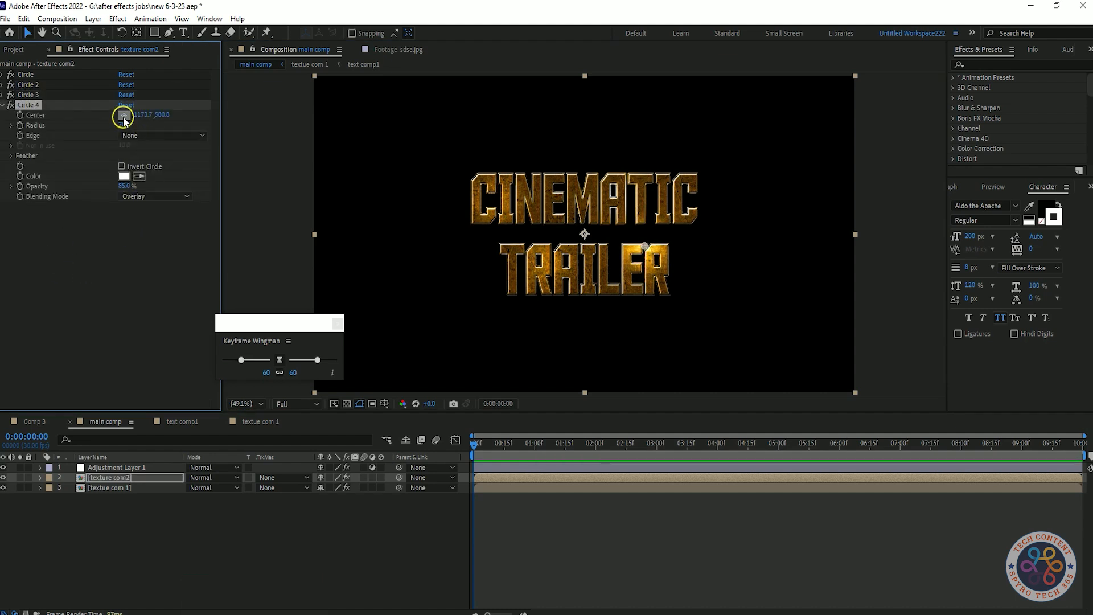
{"action": "left_click", "coordinate": [668, 171]}
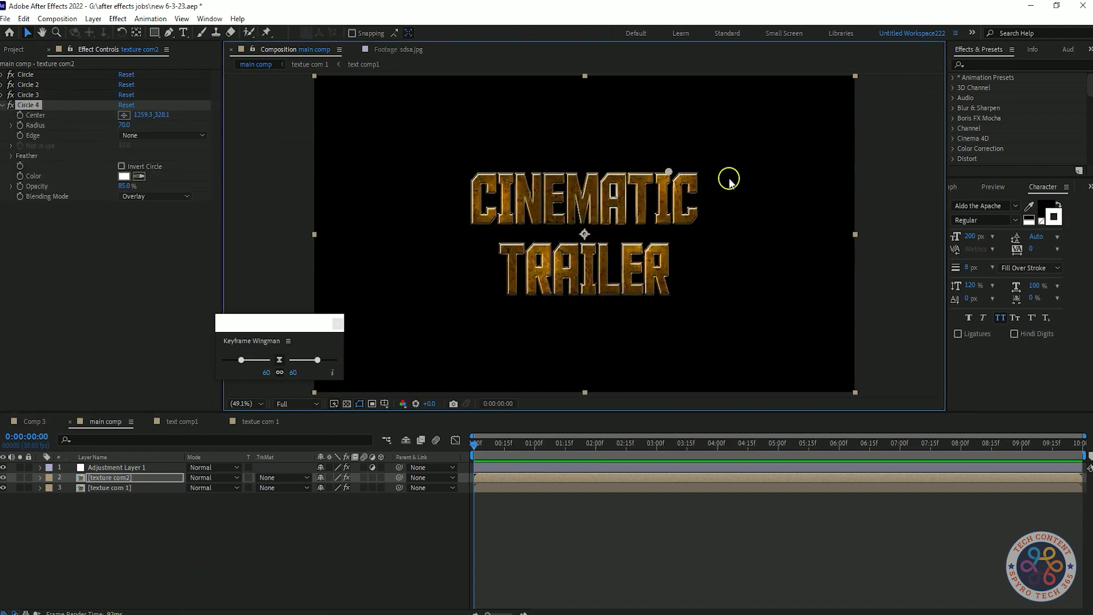
{"action": "left_click_drag", "start_coordinate": [669, 172], "coordinate": [659, 184]}
{"action": "left_click_drag", "start_coordinate": [130, 126], "coordinate": [159, 317]}
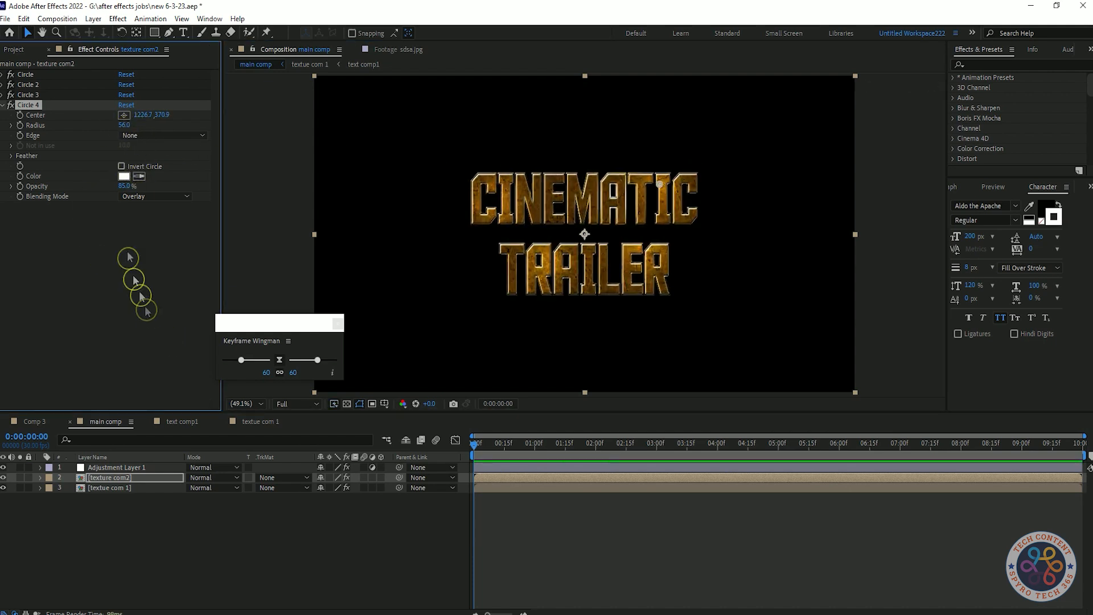
{"action": "left_click", "coordinate": [121, 324]}
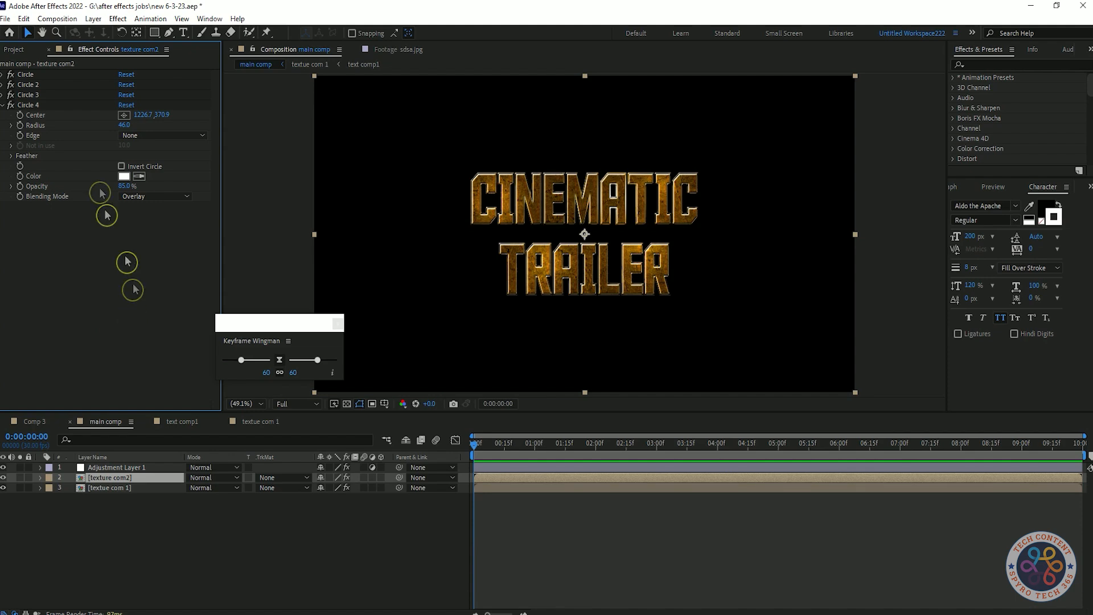
Step: Collapse the circle effects and save the project
{"action": "left_click", "coordinate": [4, 104]}
{"action": "left_click", "coordinate": [312, 595]}
{"action": "key", "text": "ctrl+s"}
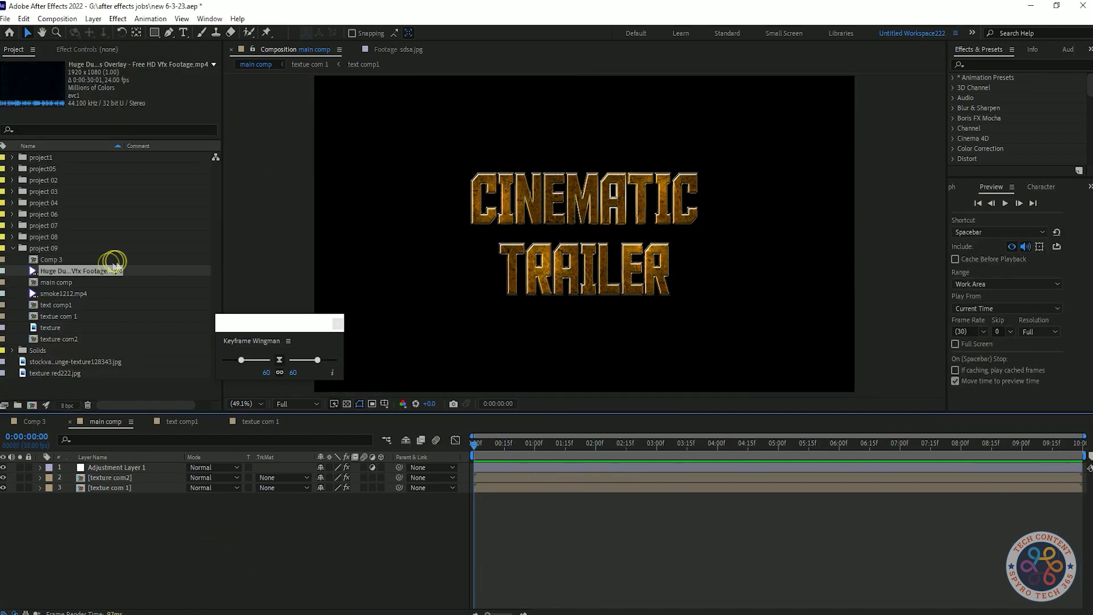
Step: Add the Huge Dust Particles footage to the main comp and set its blending mode to Add
{"action": "left_click_drag", "start_coordinate": [114, 267], "coordinate": [135, 463]}
{"action": "left_click", "coordinate": [200, 467]}
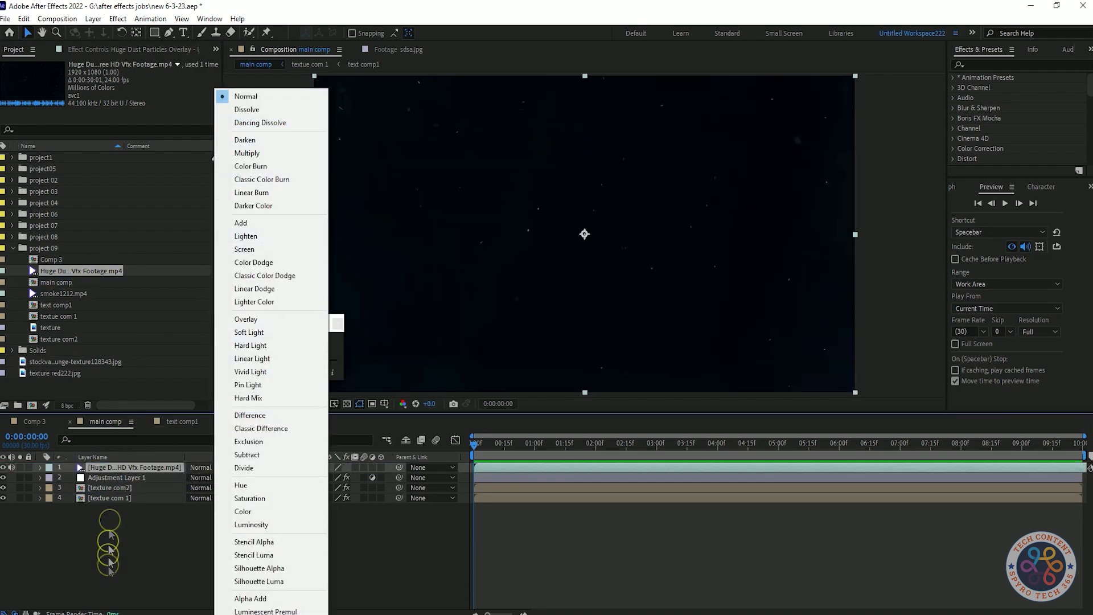
{"action": "left_click", "coordinate": [279, 224]}
Step: Preview the composition with the dust particles playing
{"action": "key", "text": "space"}
{"action": "key", "text": "space"}
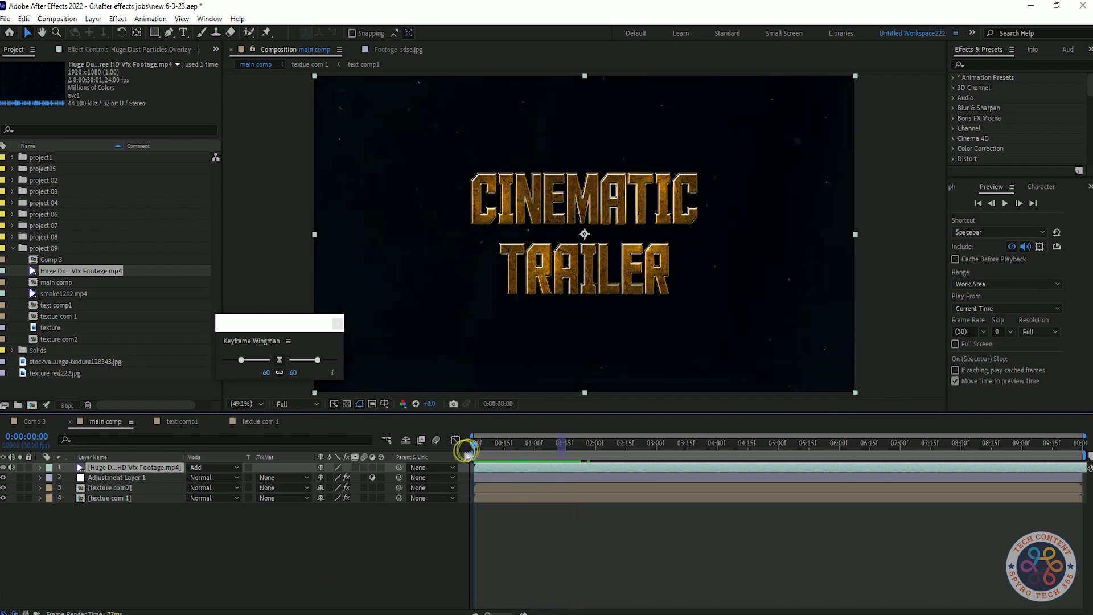
{"action": "key", "text": "space"}
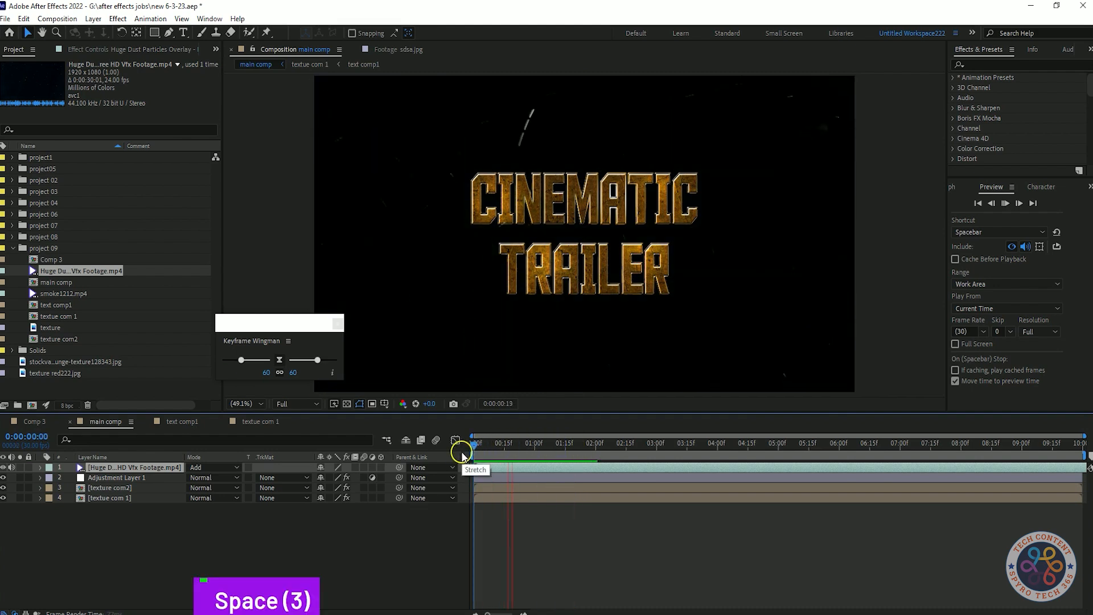
{"action": "key", "text": "space"}
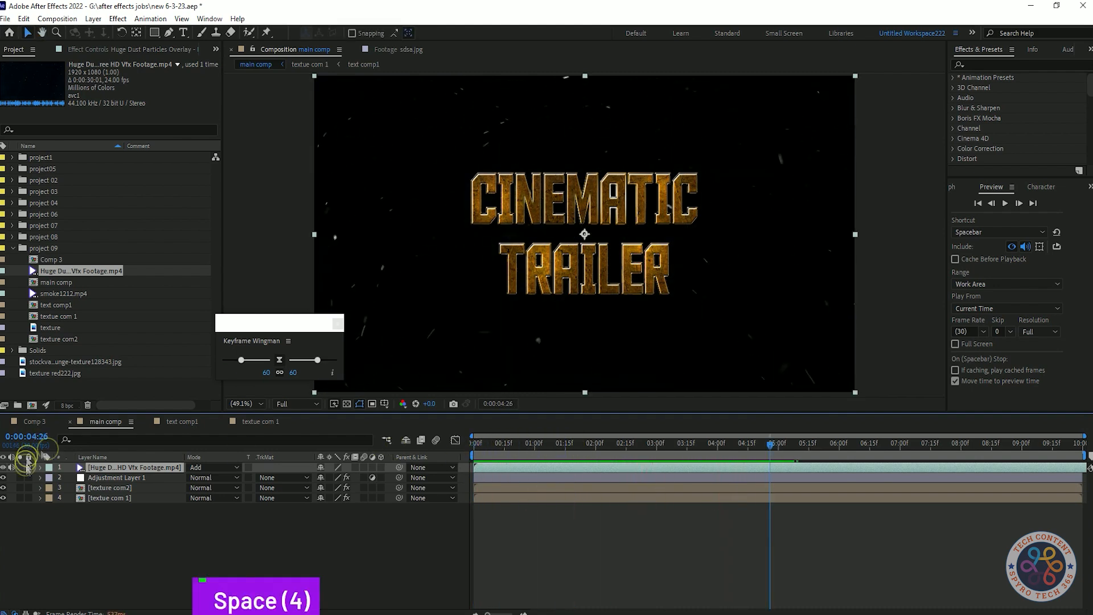
Step: Pre-compose the adjustment layer and both texture layers into a new composition named text comp3
{"action": "left_click", "coordinate": [134, 479]}
{"action": "right_click", "coordinate": [134, 478]}
{"action": "left_click", "coordinate": [194, 431]}
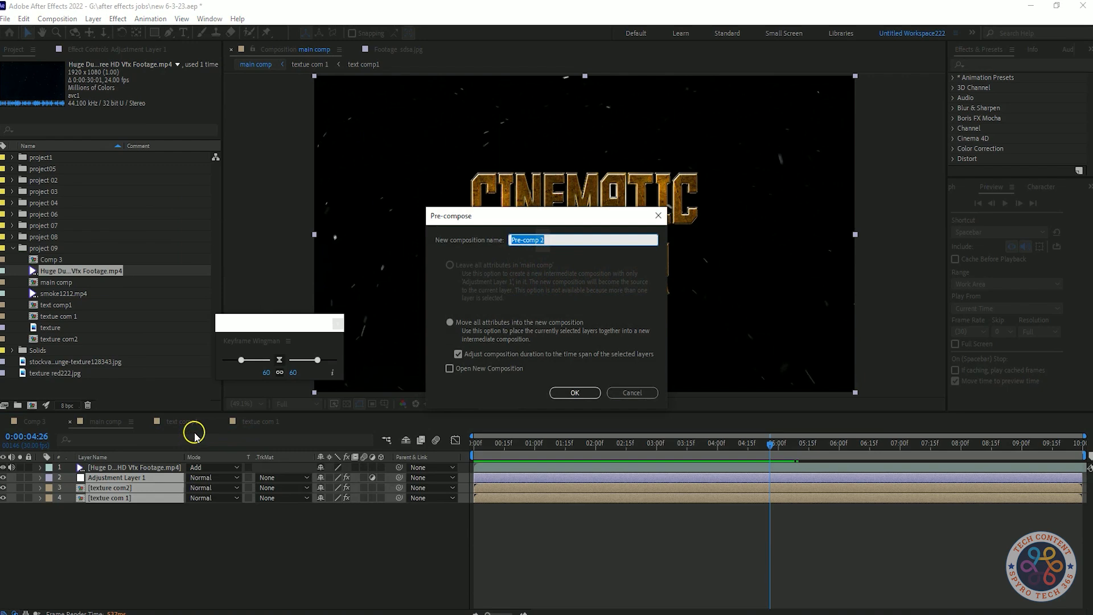
{"action": "type", "text": "text comp2"}
{"action": "key", "text": "BackSpace"}
{"action": "type", "text": "3"}
{"action": "key", "text": "Return"}
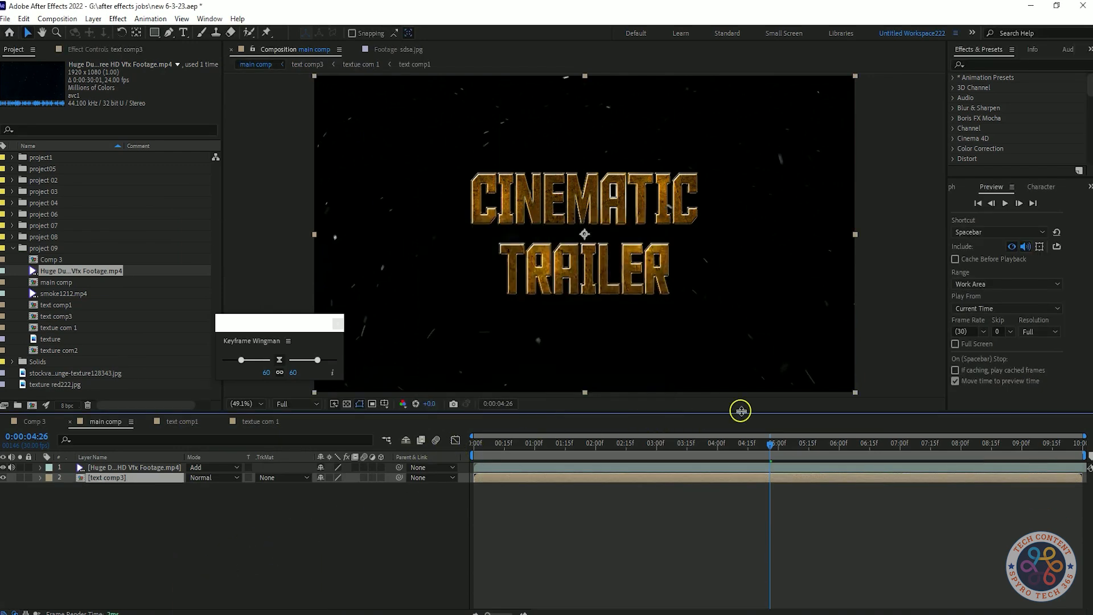
Step: Rename the dust footage layer and its project item to particles
{"action": "key", "text": "space"}
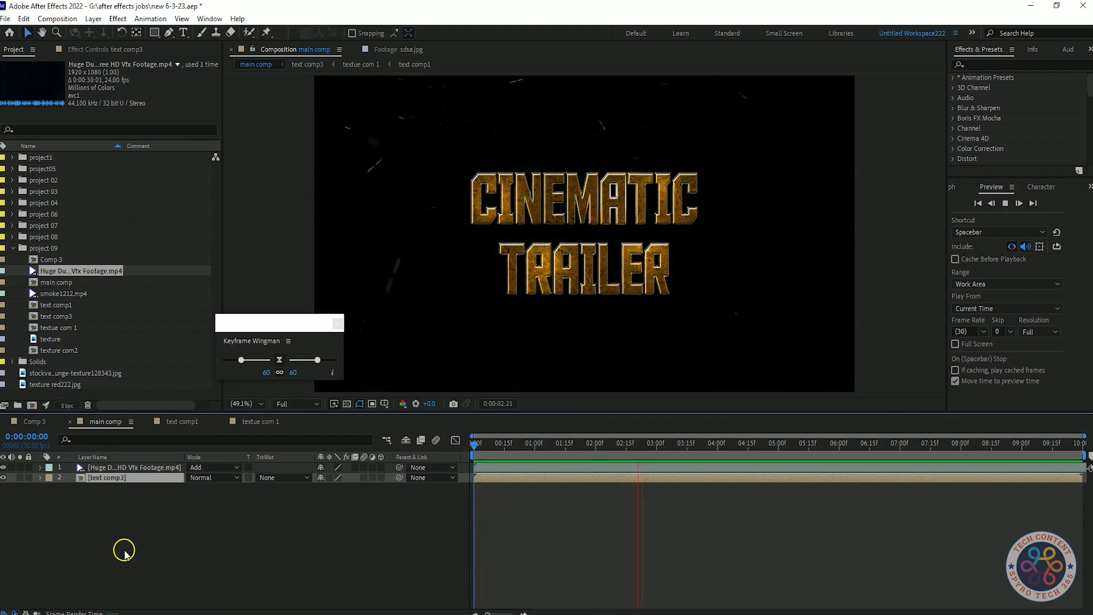
{"action": "key", "text": "space"}
{"action": "left_click", "coordinate": [142, 467]}
{"action": "key", "text": "Return"}
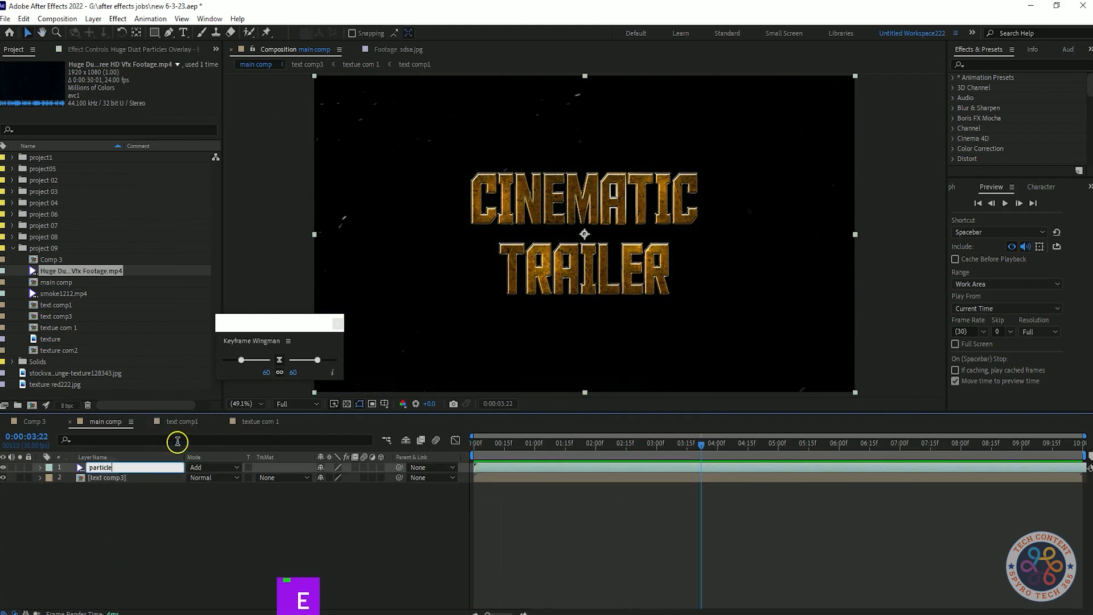
{"action": "key", "text": "ctrl+c"}
{"action": "right_click", "coordinate": [82, 270]}
{"action": "left_click", "coordinate": [134, 455]}
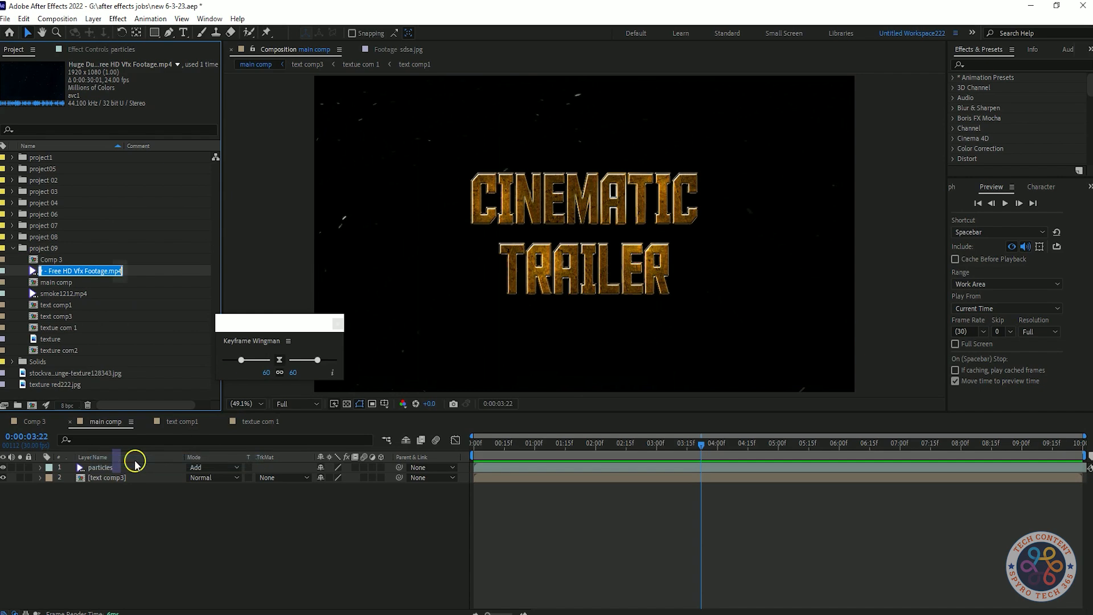
{"action": "key", "text": "ctrl+v"}
{"action": "key", "text": "Return"}
Step: Scrub and play the timeline to review the particles over the title
{"action": "left_click", "coordinate": [197, 546]}
{"action": "left_click_drag", "start_coordinate": [704, 448], "coordinate": [433, 455]}
{"action": "right_click", "coordinate": [494, 467]}
{"action": "left_click", "coordinate": [477, 446]}
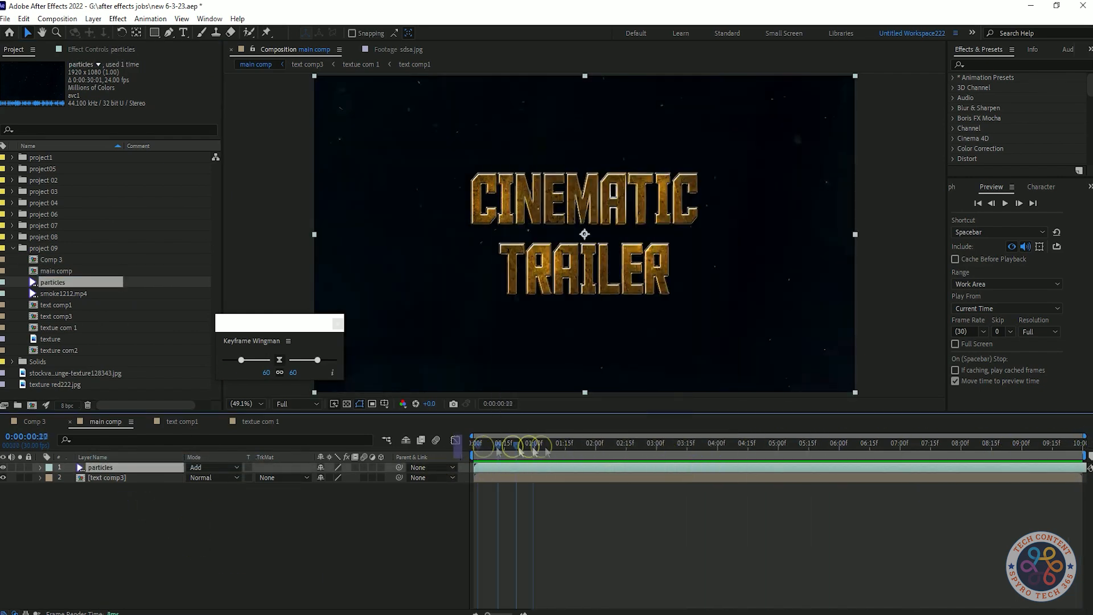
{"action": "left_click_drag", "start_coordinate": [805, 463], "coordinate": [946, 463]}
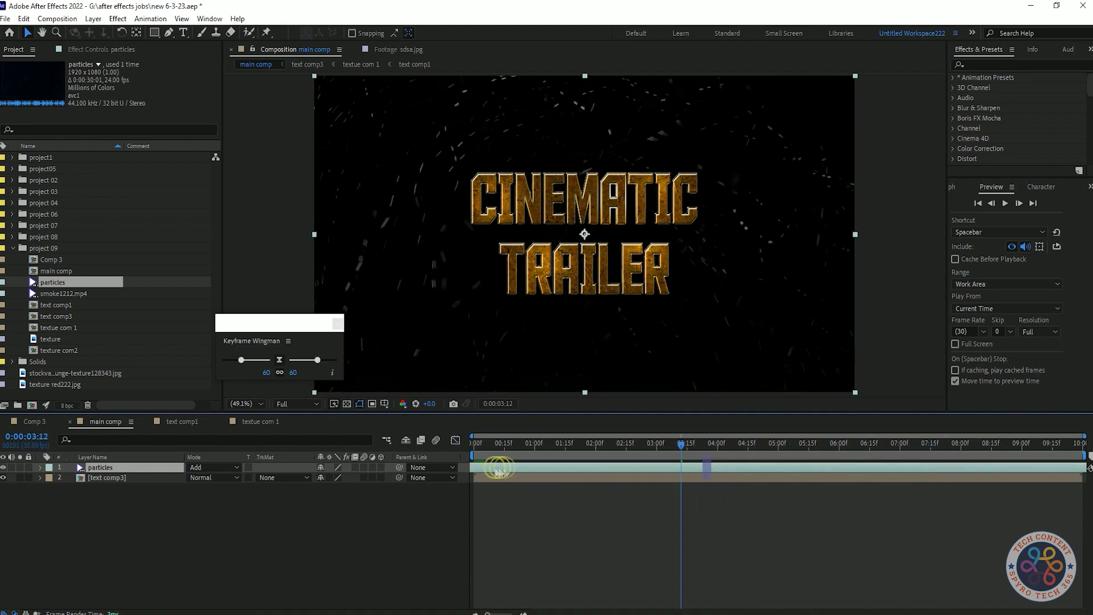
{"action": "left_click_drag", "start_coordinate": [681, 442], "coordinate": [446, 446]}
{"action": "key", "text": "space"}
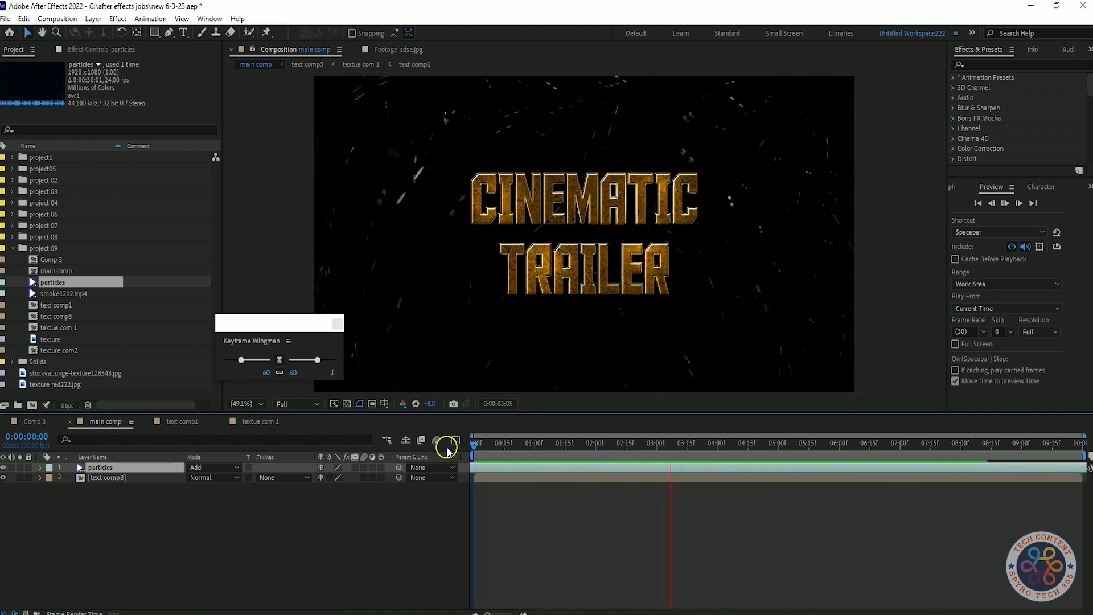
{"action": "key", "text": "space"}
{"action": "left_click_drag", "start_coordinate": [447, 447], "coordinate": [1084, 447]}
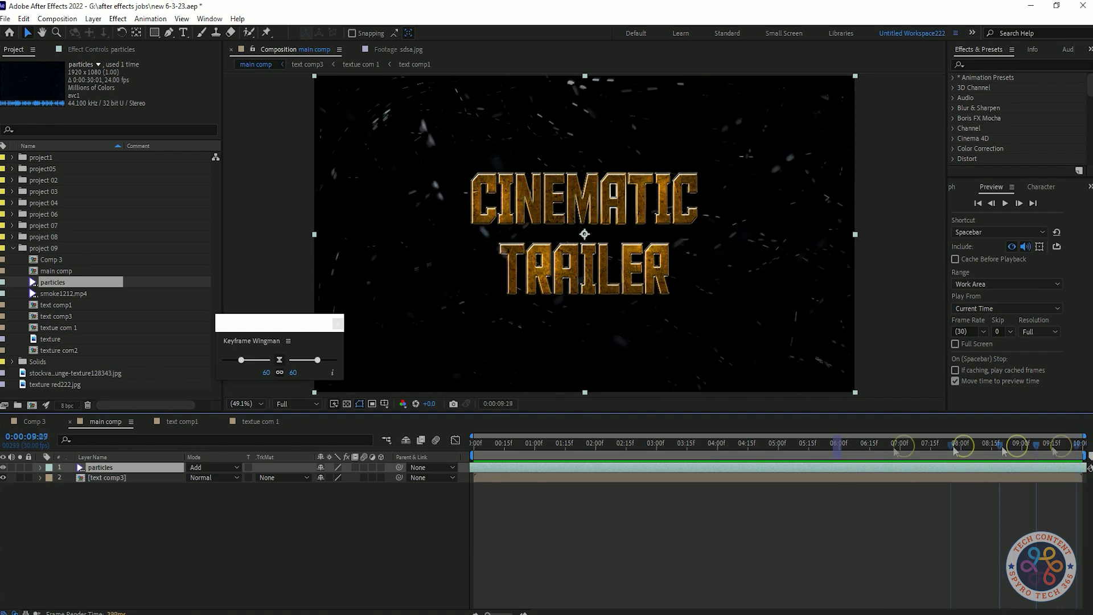
{"action": "right_click", "coordinate": [128, 526]}
{"action": "left_click", "coordinate": [319, 467]}
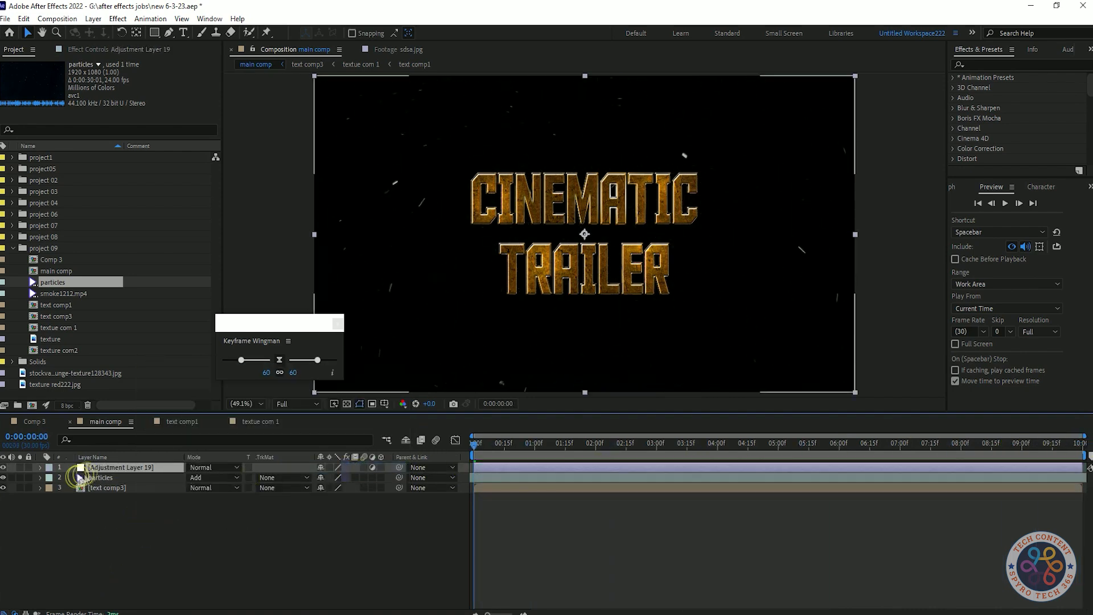
{"action": "left_click_drag", "start_coordinate": [117, 488], "coordinate": [117, 488]}
{"action": "key", "text": "Delete"}
Step: Save, create a black 1920 x 1080 solid, and place it beneath the particles layer
{"action": "key", "text": "ctrl+s"}
{"action": "key", "text": "ctrl+y"}
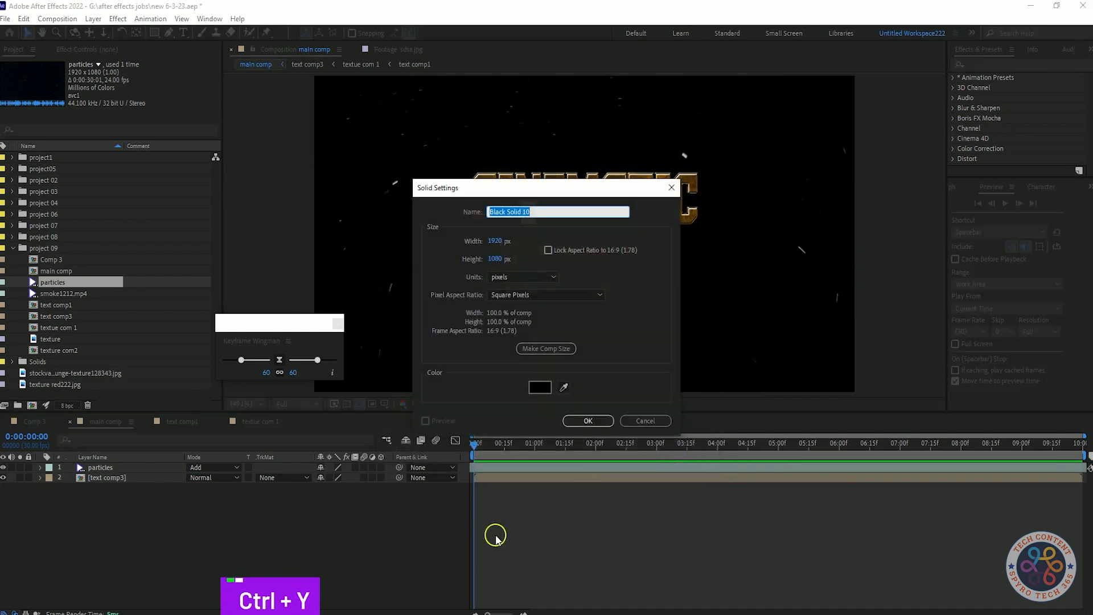
{"action": "left_click", "coordinate": [588, 420]}
{"action": "left_click_drag", "start_coordinate": [108, 467], "coordinate": [114, 480]}
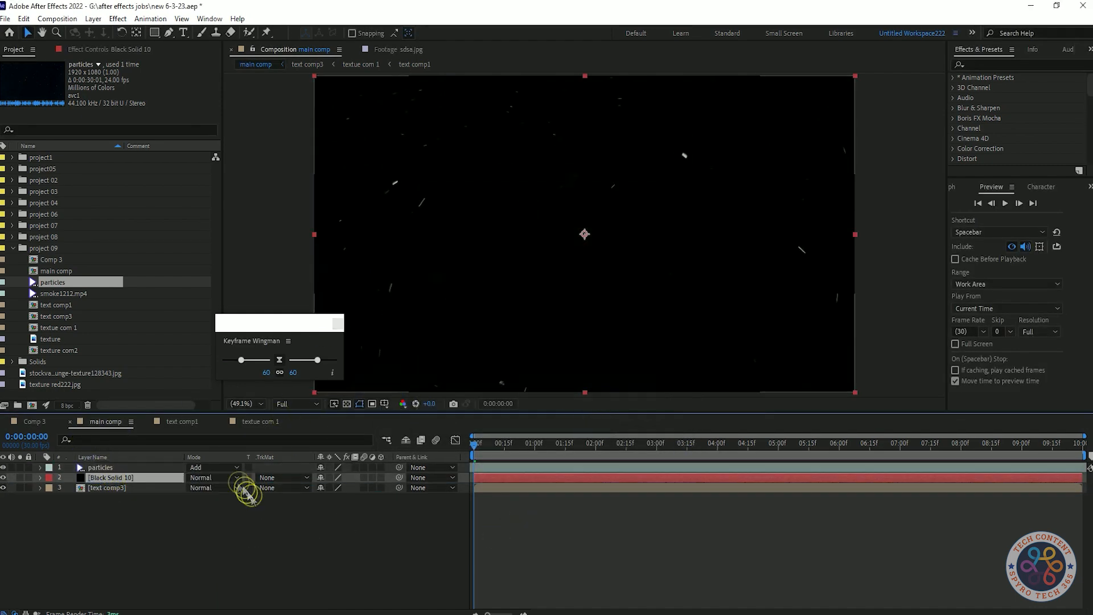
{"action": "key", "text": "shift+Tab"}
{"action": "type", "text": "rap"}
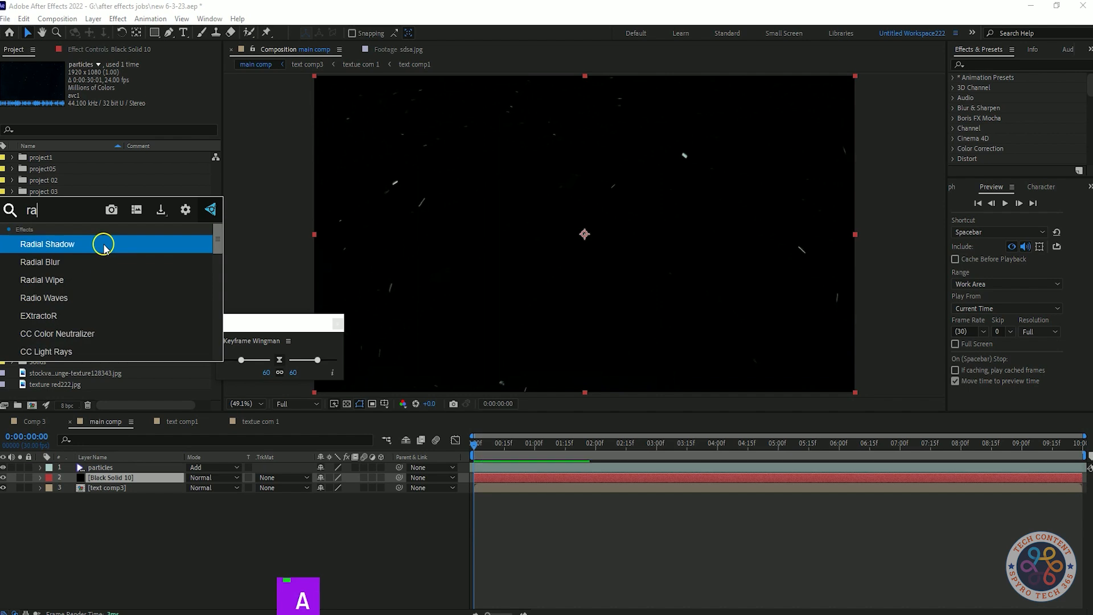
{"action": "left_click", "coordinate": [15, 50]}
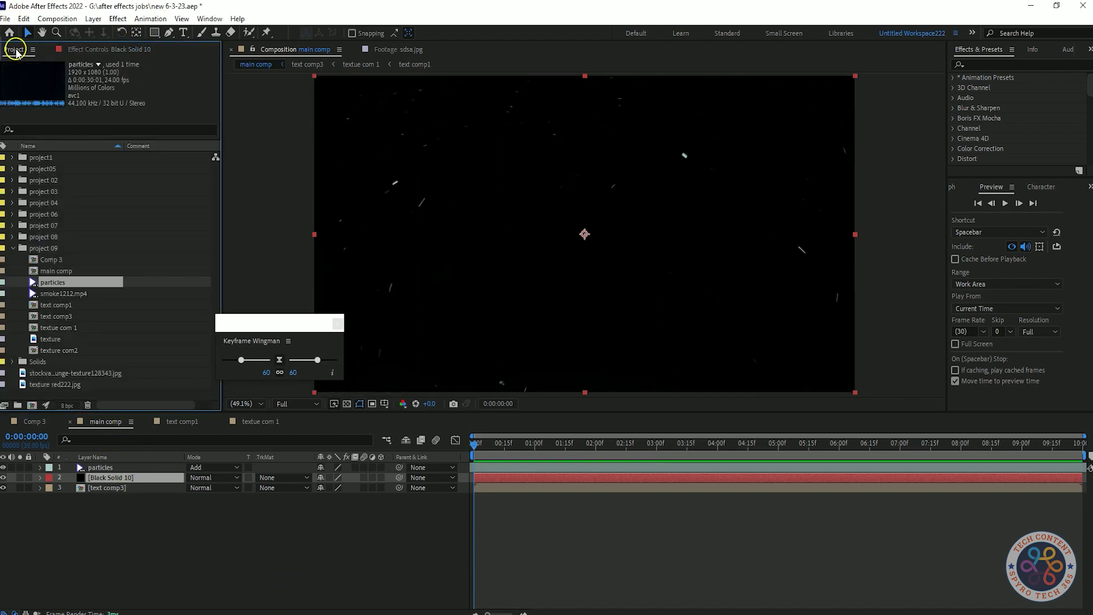
{"action": "left_click", "coordinate": [119, 468]}
{"action": "left_click", "coordinate": [107, 50]}
{"action": "left_click", "coordinate": [117, 488]}
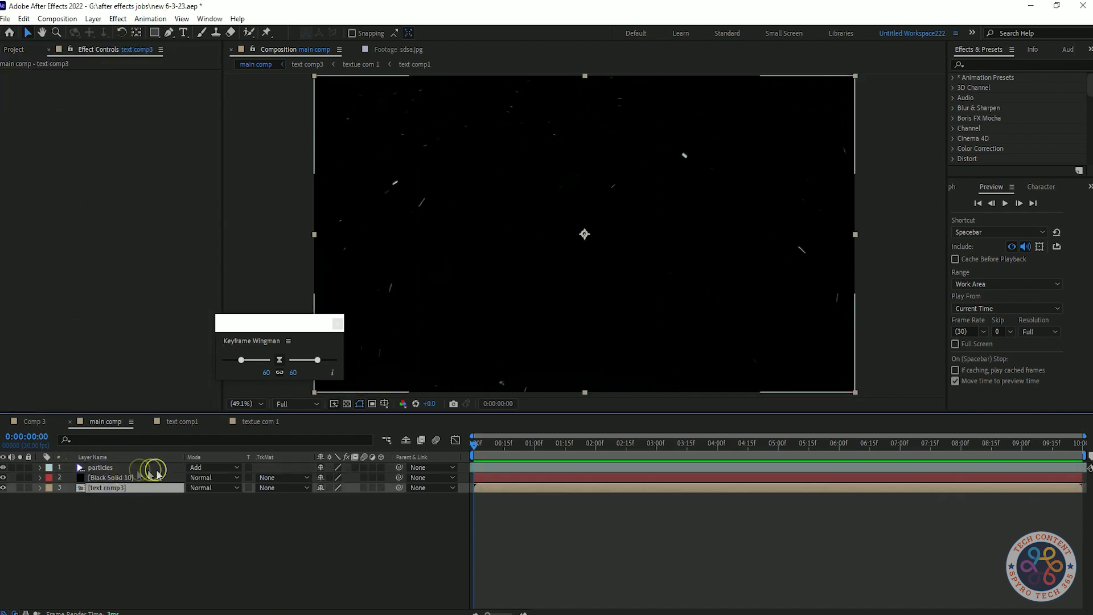
Step: Apply the Gradient Ramp effect to the black solid
{"action": "left_click", "coordinate": [121, 477]}
{"action": "key", "text": "shift+Tab"}
{"action": "type", "text": "ramp"}
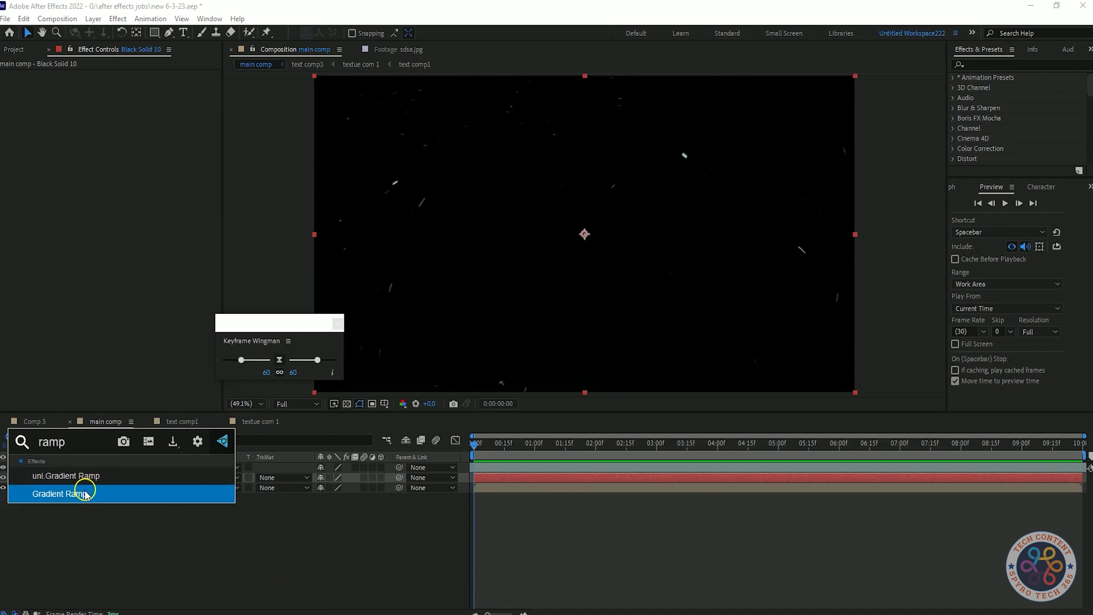
{"action": "left_click", "coordinate": [80, 490]}
Step: Set the gradient ramp's start colour to a dark grey
{"action": "left_click", "coordinate": [125, 95]}
{"action": "left_click_drag", "start_coordinate": [53, 366], "coordinate": [203, 286]}
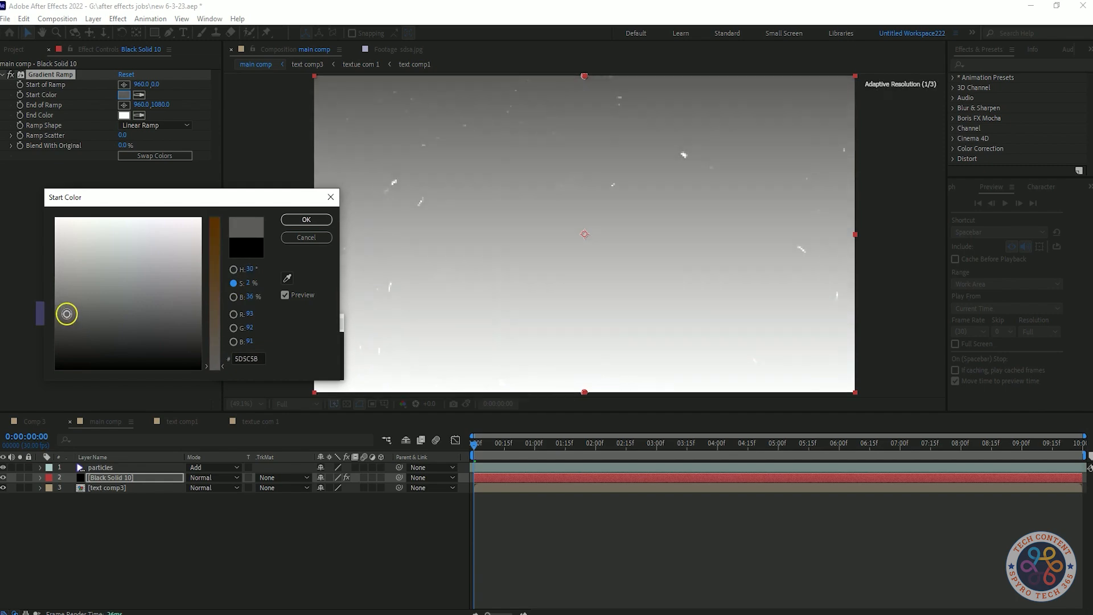
{"action": "left_click", "coordinate": [305, 219]}
Step: Set the gradient ramp's end colour to gold A67B07
{"action": "left_click", "coordinate": [124, 115]}
{"action": "left_click_drag", "start_coordinate": [215, 268], "coordinate": [218, 352]}
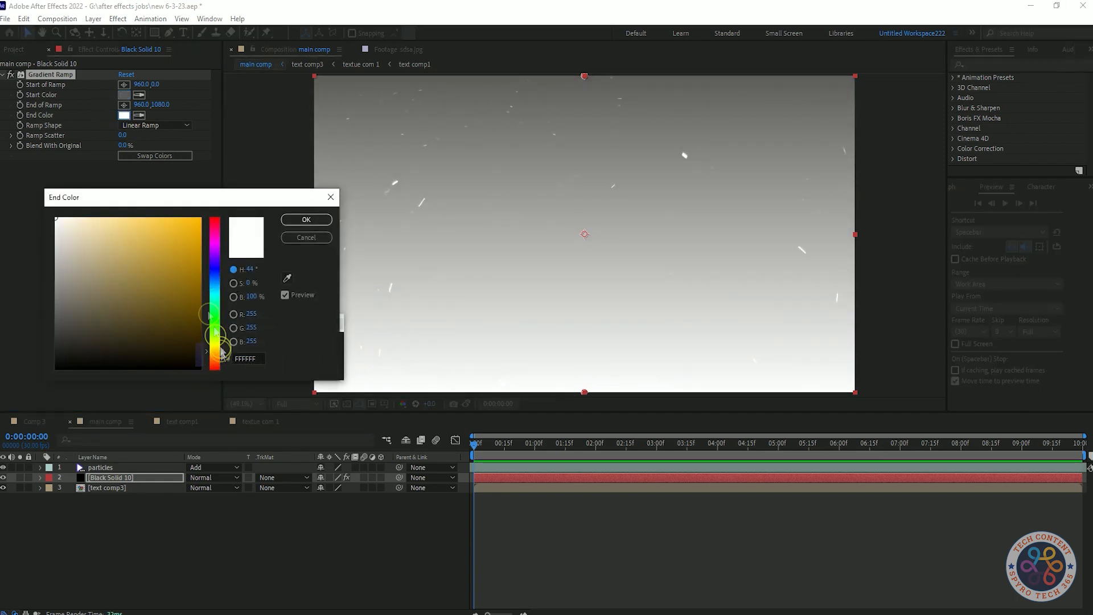
{"action": "left_click", "coordinate": [186, 268]}
{"action": "mouse_move", "coordinate": [186, 268]}
{"action": "left_mouse_down"}
{"action": "mouse_move", "coordinate": [195, 215]}
{"action": "mouse_move", "coordinate": [193, 276]}
{"action": "left_mouse_up"}
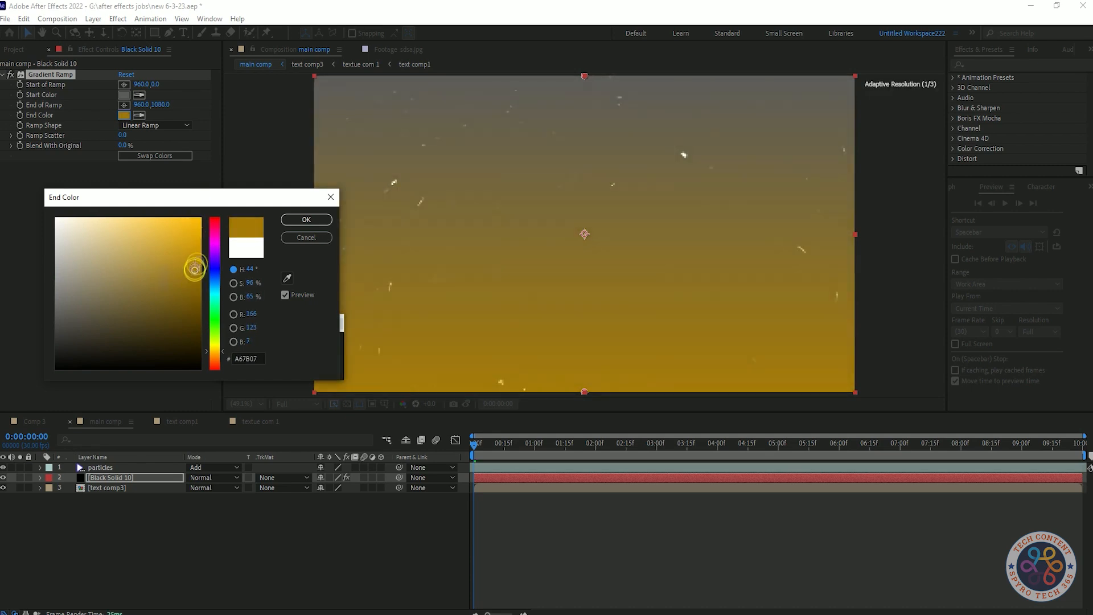
{"action": "left_click", "coordinate": [316, 218]}
Step: Change the gradient's ramp shape to Radial Ramp
{"action": "key", "text": "comma"}
{"action": "key", "text": "comma"}
{"action": "left_click_drag", "start_coordinate": [584, 314], "coordinate": [585, 325]}
{"action": "key", "text": "ctrl+z"}
{"action": "key", "text": "ctrl+z"}
{"action": "left_click", "coordinate": [125, 136]}
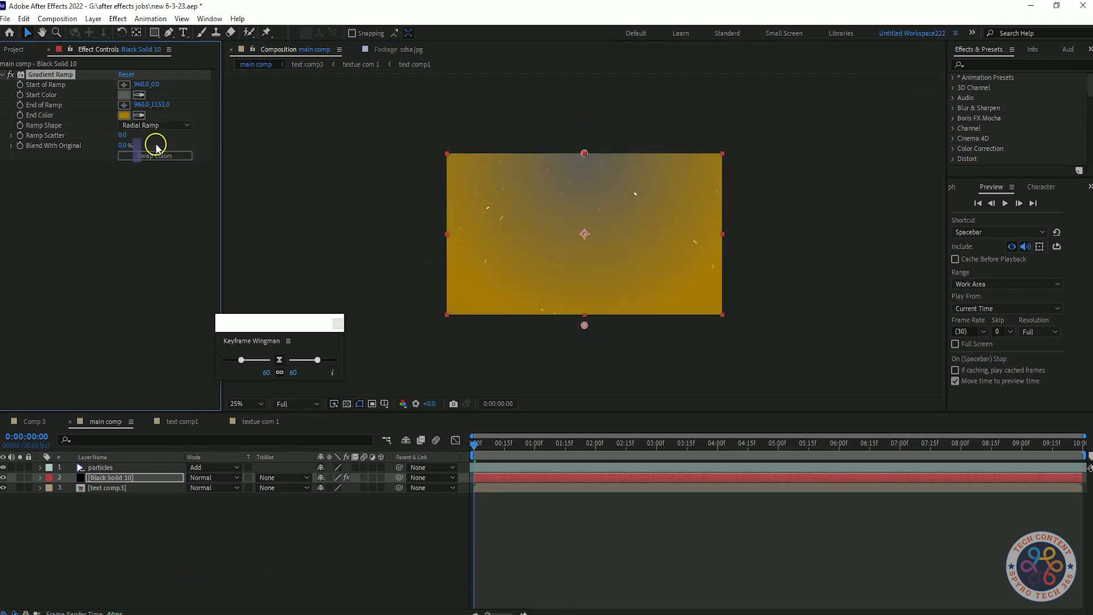
{"action": "left_click", "coordinate": [164, 139]}
{"action": "scroll", "coordinate": [534, 179], "scroll_direction": "up", "scroll_amount": 1}
{"action": "left_click", "coordinate": [166, 126]}
{"action": "left_click", "coordinate": [172, 147]}
Step: Move the ramp's start point to the top centre edge of the frame
{"action": "scroll", "coordinate": [247, 173], "scroll_direction": "down", "scroll_amount": 1}
{"action": "left_click", "coordinate": [582, 141]}
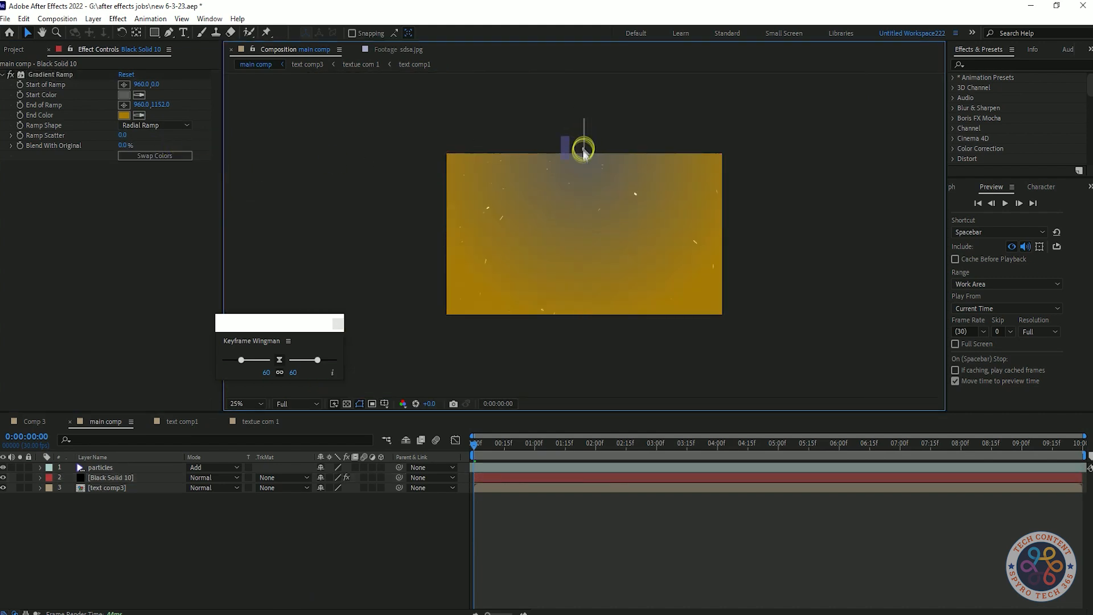
{"action": "left_click_drag", "start_coordinate": [584, 147], "coordinate": [584, 159]}
{"action": "left_click", "coordinate": [123, 85]}
{"action": "left_click", "coordinate": [583, 140]}
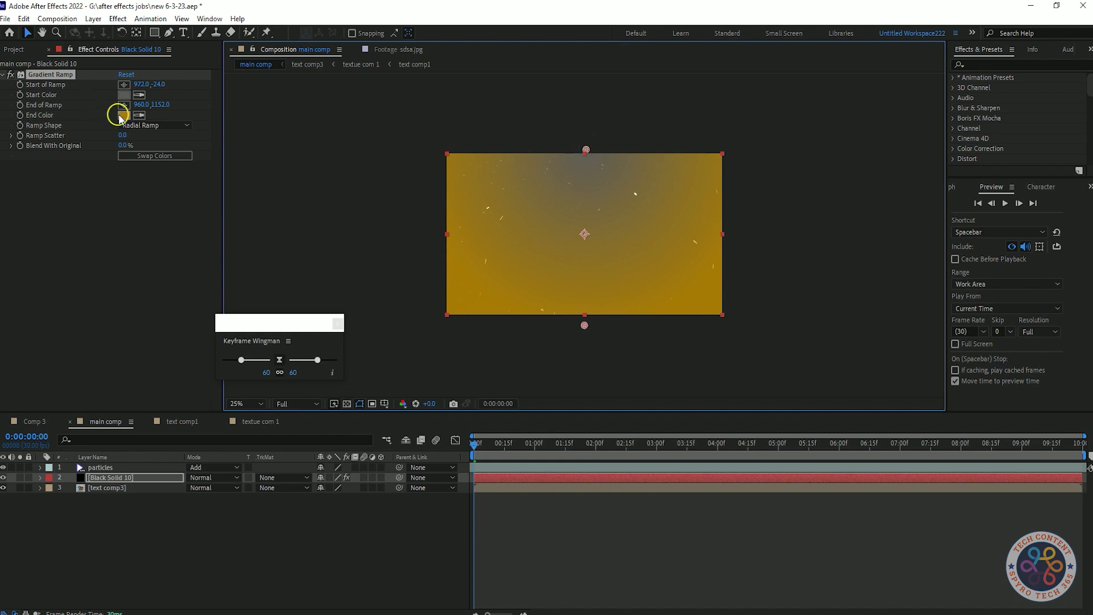
Step: Try a darker grey 3C3C38 start colour for the ramp, then undo the last three changes
{"action": "left_click", "coordinate": [123, 94]}
{"action": "left_click", "coordinate": [57, 327]}
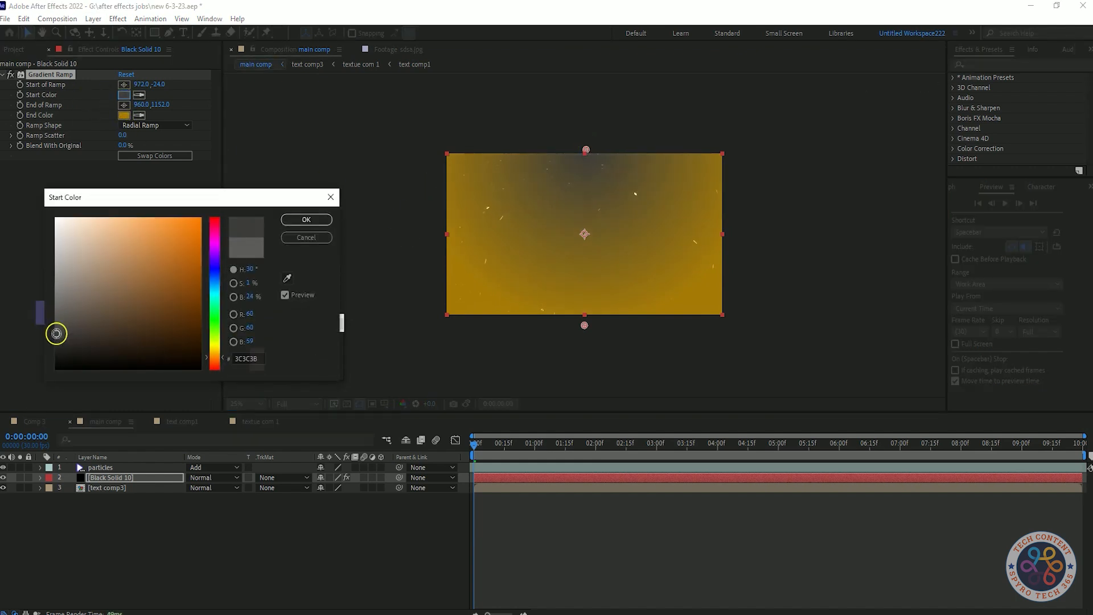
{"action": "left_click", "coordinate": [304, 217]}
{"action": "key", "text": "ctrl+z"}
{"action": "key", "text": "ctrl+z"}
{"action": "key", "text": "ctrl+z"}
Step: Move the ramp's end point lower and set the solid's blending mode to Overlay
{"action": "mouse_move", "coordinate": [584, 327]}
{"action": "left_mouse_down"}
{"action": "mouse_move", "coordinate": [588, 215]}
{"action": "mouse_move", "coordinate": [589, 331]}
{"action": "mouse_move", "coordinate": [578, 212]}
{"action": "mouse_move", "coordinate": [585, 347]}
{"action": "left_mouse_up"}
{"action": "left_click", "coordinate": [219, 477]}
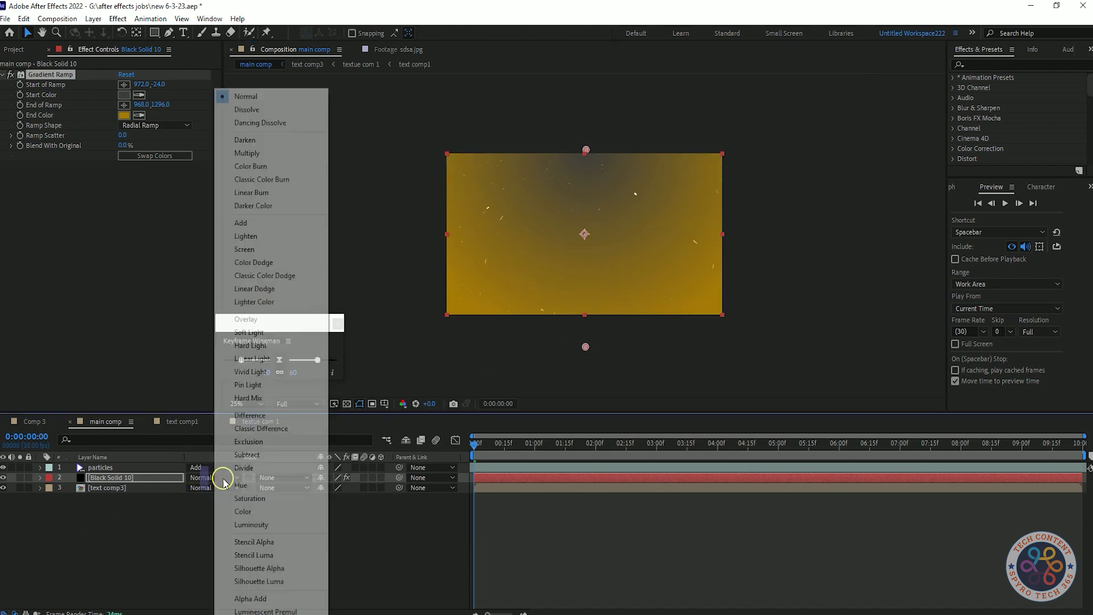
{"action": "left_click", "coordinate": [254, 318]}
Step: Preview the composition with the gradient overlay applied
{"action": "key", "text": "space"}
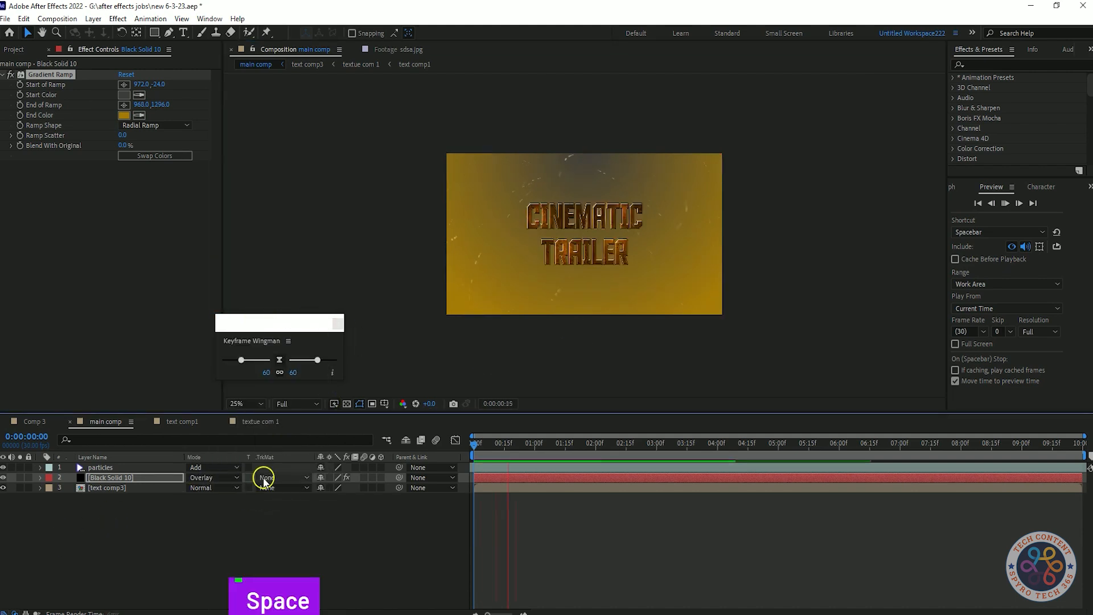
{"action": "key", "text": "space"}
{"action": "scroll", "coordinate": [393, 268], "scroll_direction": "up", "scroll_amount": 2}
{"action": "scroll", "coordinate": [392, 268], "scroll_direction": "down", "scroll_amount": 2}
{"action": "scroll", "coordinate": [393, 268], "scroll_direction": "up", "scroll_amount": 3}
{"action": "scroll", "coordinate": [393, 268], "scroll_direction": "down", "scroll_amount": 1}
{"action": "scroll", "coordinate": [422, 250], "scroll_direction": "down", "scroll_amount": 2}
{"action": "scroll", "coordinate": [422, 251], "scroll_direction": "up", "scroll_amount": 2}
{"action": "left_click", "coordinate": [137, 479]}
{"action": "scroll", "coordinate": [512, 254], "scroll_direction": "down", "scroll_amount": 2}
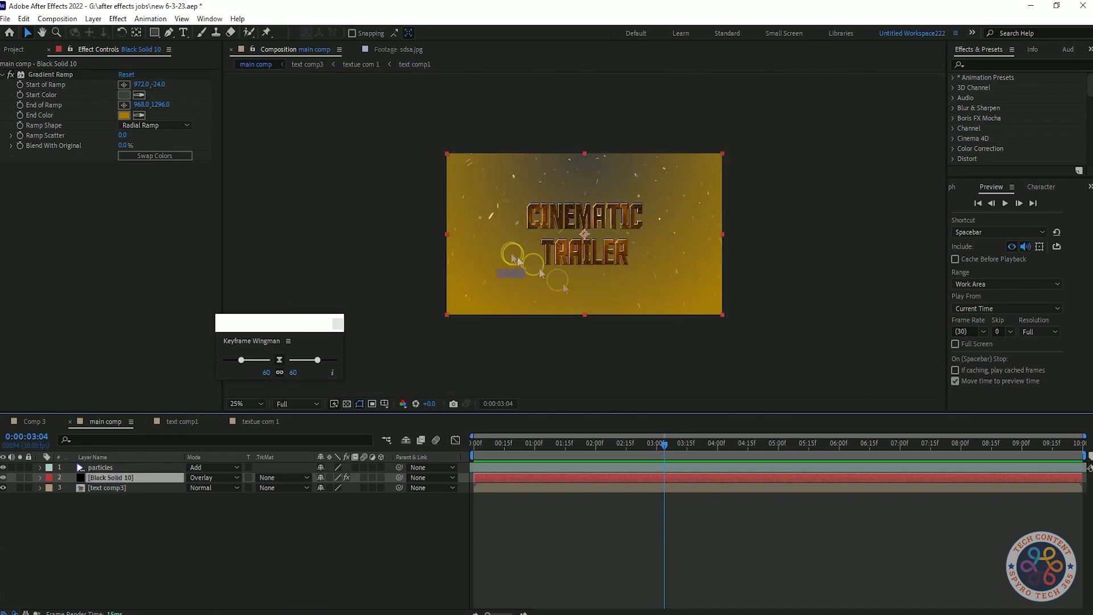
Step: Move the gradient ramp's end point lower, to about 980, 1416
{"action": "left_click", "coordinate": [122, 104]}
{"action": "left_click", "coordinate": [594, 348]}
{"action": "left_click", "coordinate": [586, 365]}
{"action": "left_click_drag", "start_coordinate": [587, 365], "coordinate": [586, 381]}
{"action": "key", "text": "ctrl+z"}
Step: Try a brighter orange F59D13 end colour for the ramp, then undo those colour changes
{"action": "left_click", "coordinate": [124, 115]}
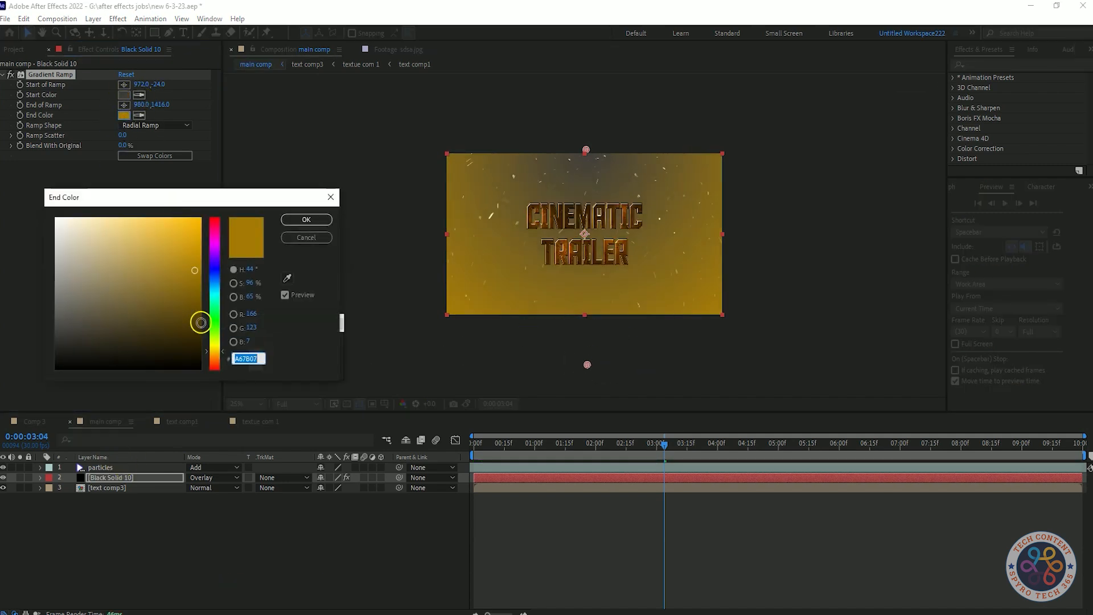
{"action": "right_click", "coordinate": [246, 358]}
{"action": "left_click", "coordinate": [275, 398]}
{"action": "left_click_drag", "start_coordinate": [194, 270], "coordinate": [190, 223]}
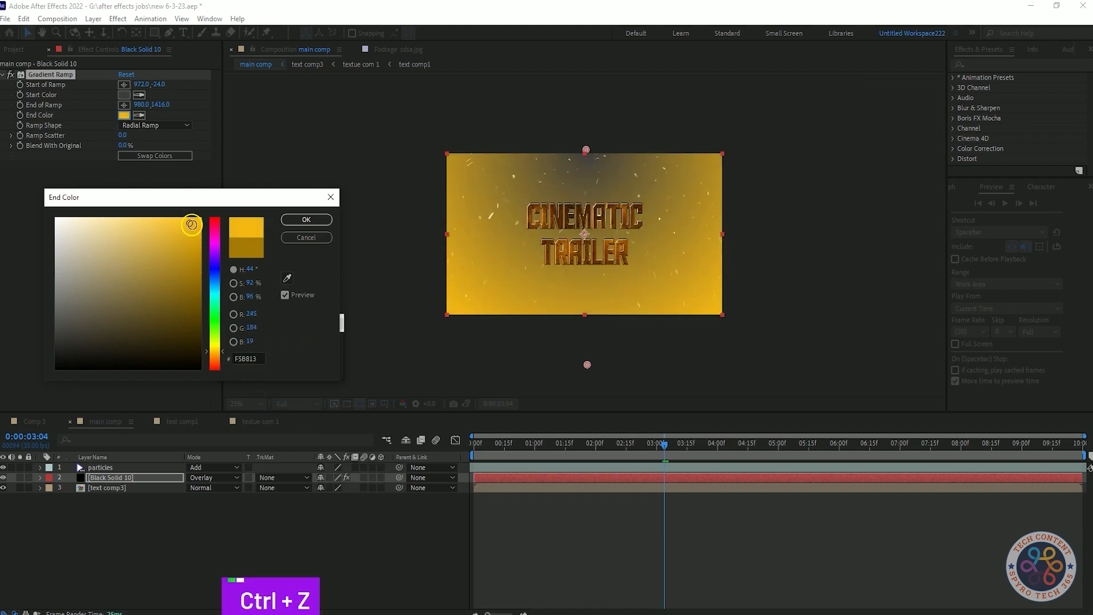
{"action": "mouse_move", "coordinate": [222, 352]}
{"action": "left_mouse_down"}
{"action": "mouse_move", "coordinate": [218, 368]}
{"action": "mouse_move", "coordinate": [215, 219]}
{"action": "mouse_move", "coordinate": [223, 357]}
{"action": "left_mouse_up"}
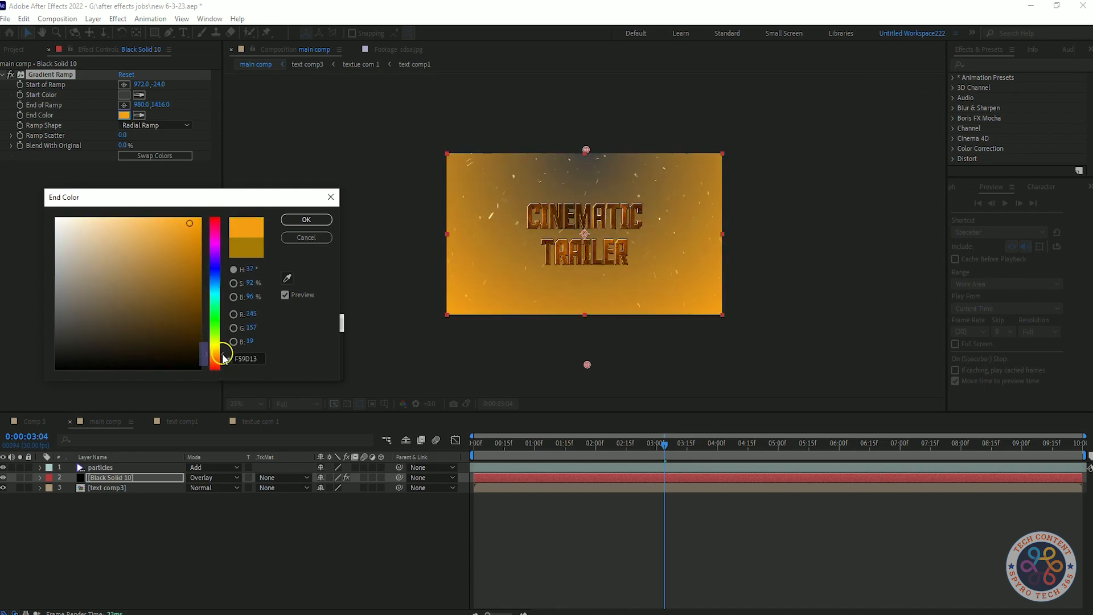
{"action": "key", "text": "ctrl+z"}
{"action": "key", "text": "ctrl+z"}
{"action": "key", "text": "ctrl+z"}
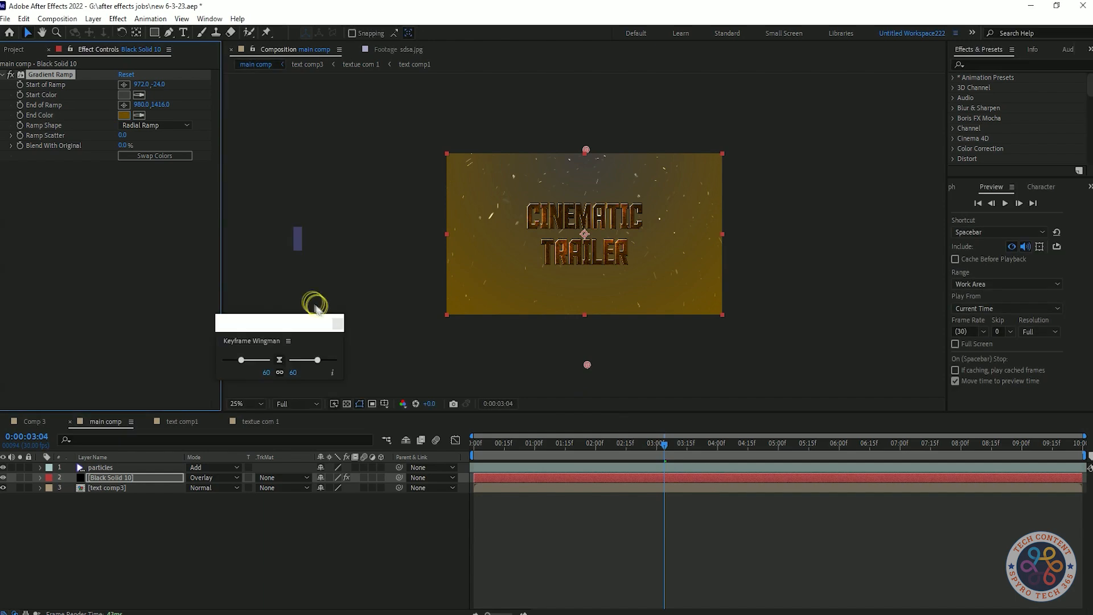
Step: Set the ramp's end colour to a slightly darker gold and nudge the ramp's end point upward
{"action": "left_click", "coordinate": [123, 115]}
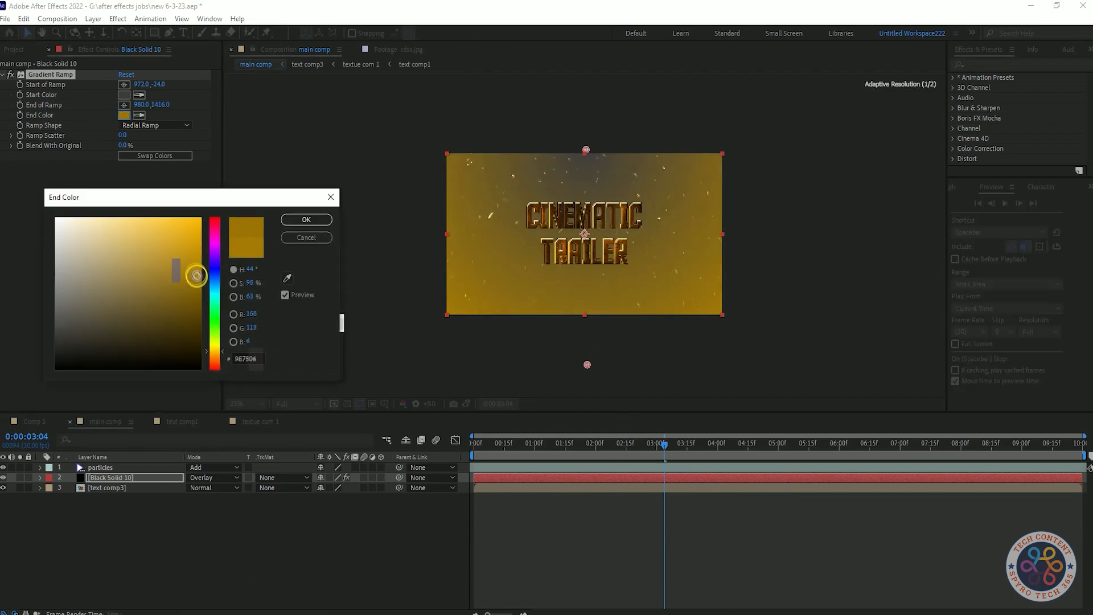
{"action": "left_click_drag", "start_coordinate": [203, 287], "coordinate": [198, 288]}
{"action": "left_click", "coordinate": [294, 222]}
{"action": "left_click", "coordinate": [306, 219]}
{"action": "left_click_drag", "start_coordinate": [587, 364], "coordinate": [585, 359]}
Step: Save the project and set the composition viewer magnification to 50%
{"action": "key", "text": "ctrl+s"}
{"action": "left_click", "coordinate": [248, 402]}
{"action": "left_click", "coordinate": [255, 202]}
{"action": "scroll", "coordinate": [402, 250], "scroll_direction": "down", "scroll_amount": 2}
{"action": "scroll", "coordinate": [403, 250], "scroll_direction": "up", "scroll_amount": 2}
{"action": "left_click", "coordinate": [226, 535]}
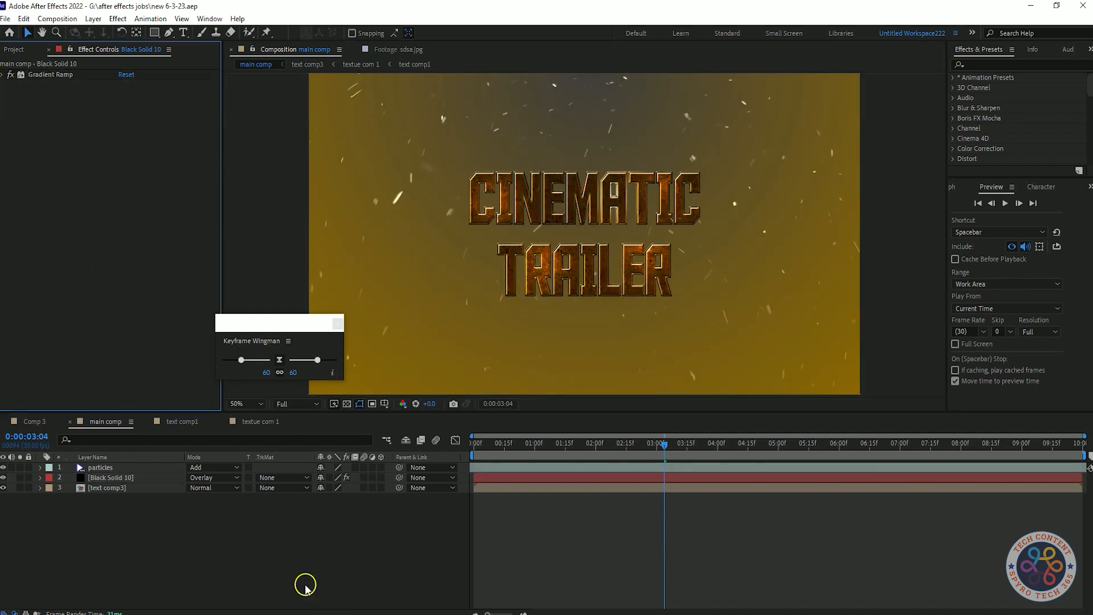
Step: Set the particles layer's opacity to 80% and preview the composition
{"action": "left_click", "coordinate": [117, 467]}
{"action": "left_click", "coordinate": [199, 542]}
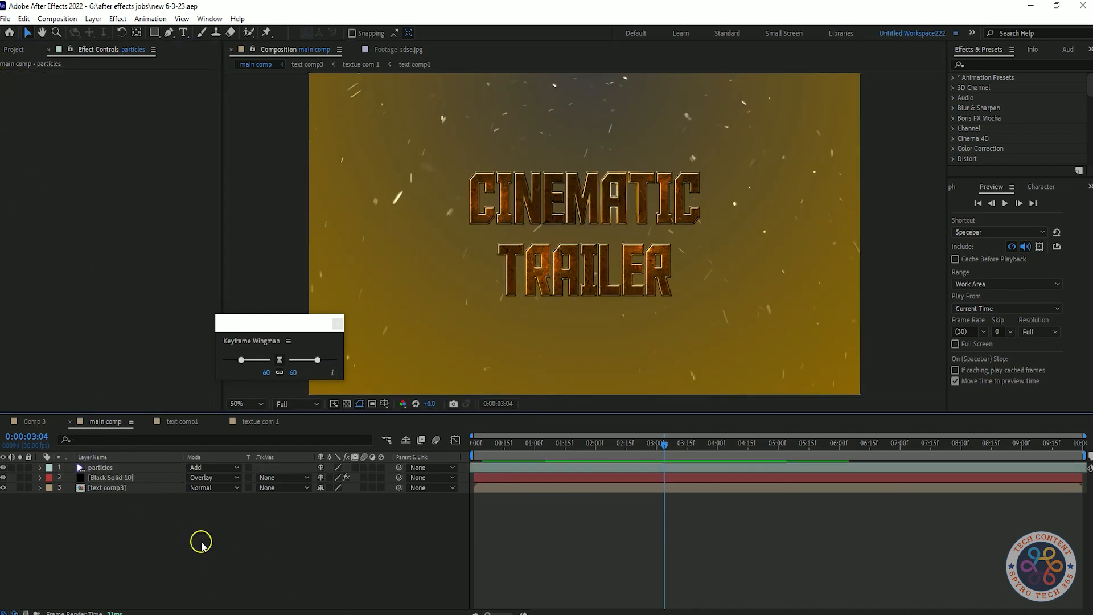
{"action": "left_click", "coordinate": [14, 50]}
{"action": "left_click", "coordinate": [87, 52]}
{"action": "right_click", "coordinate": [163, 545]}
{"action": "left_click_drag", "start_coordinate": [91, 524], "coordinate": [106, 536]}
{"action": "left_click", "coordinate": [105, 468]}
{"action": "key", "text": "t"}
{"action": "left_click", "coordinate": [326, 478]}
{"action": "type", "text": "80"}
{"action": "left_click", "coordinate": [383, 544]}
{"action": "left_click", "coordinate": [39, 468]}
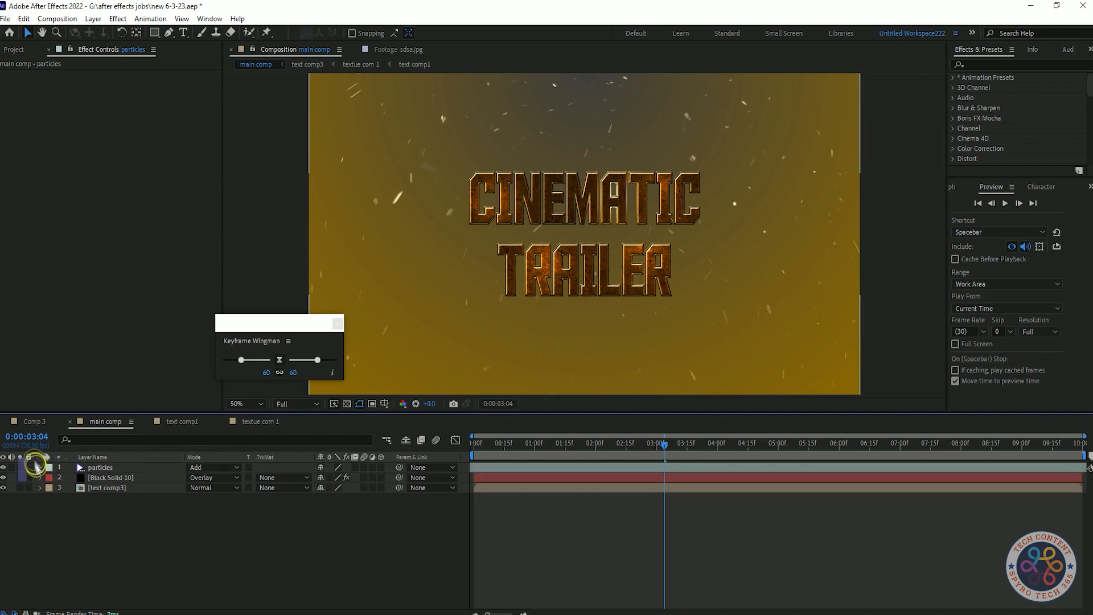
{"action": "key", "text": "space"}
{"action": "key", "text": "space"}
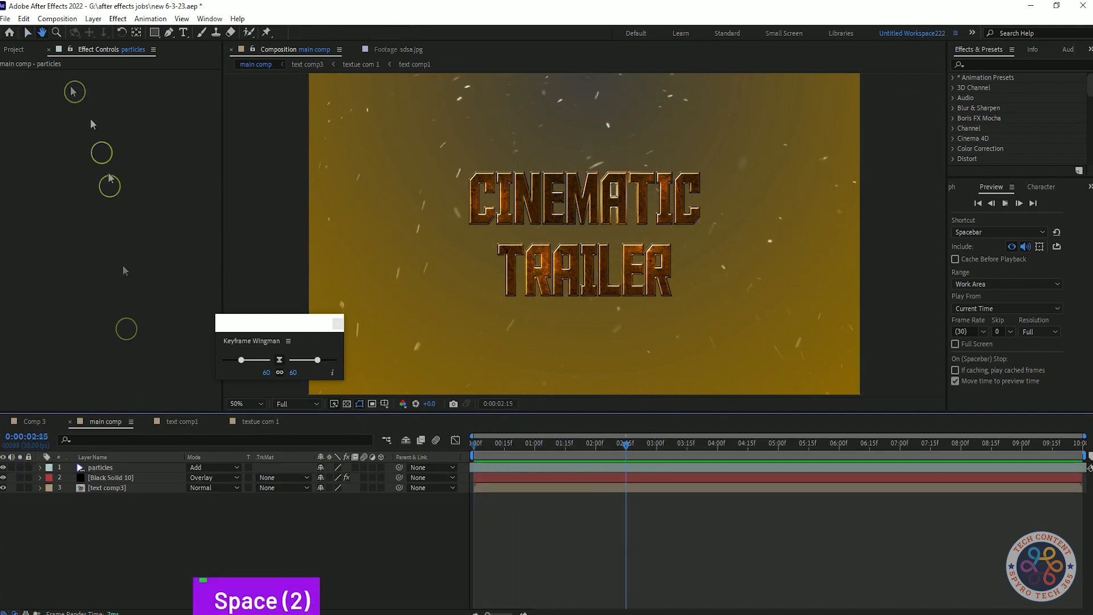
Step: Add the smoke1212.mp4 footage as the top layer with Add blending mode and 30% opacity
{"action": "left_click", "coordinate": [14, 50]}
{"action": "left_click_drag", "start_coordinate": [68, 293], "coordinate": [178, 484]}
{"action": "left_click", "coordinate": [212, 467]}
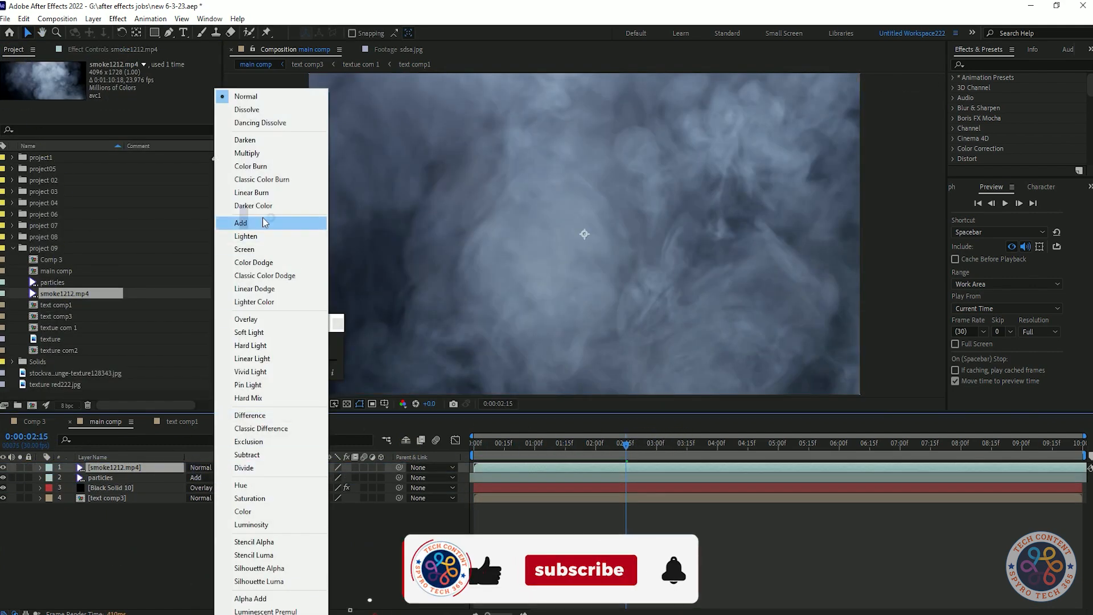
{"action": "left_click", "coordinate": [262, 217]}
{"action": "key", "text": "t"}
{"action": "left_click", "coordinate": [323, 477]}
{"action": "type", "text": "30"}
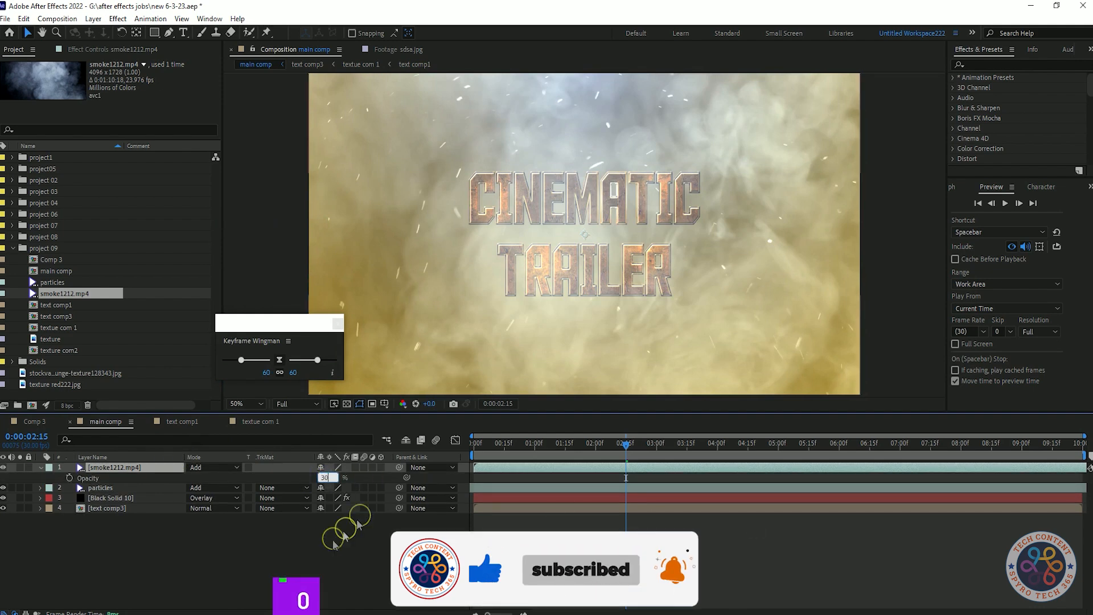
{"action": "left_click", "coordinate": [370, 526]}
Step: Preview the composition, save the project and set the preview resolution to Quarter
{"action": "key", "text": "space"}
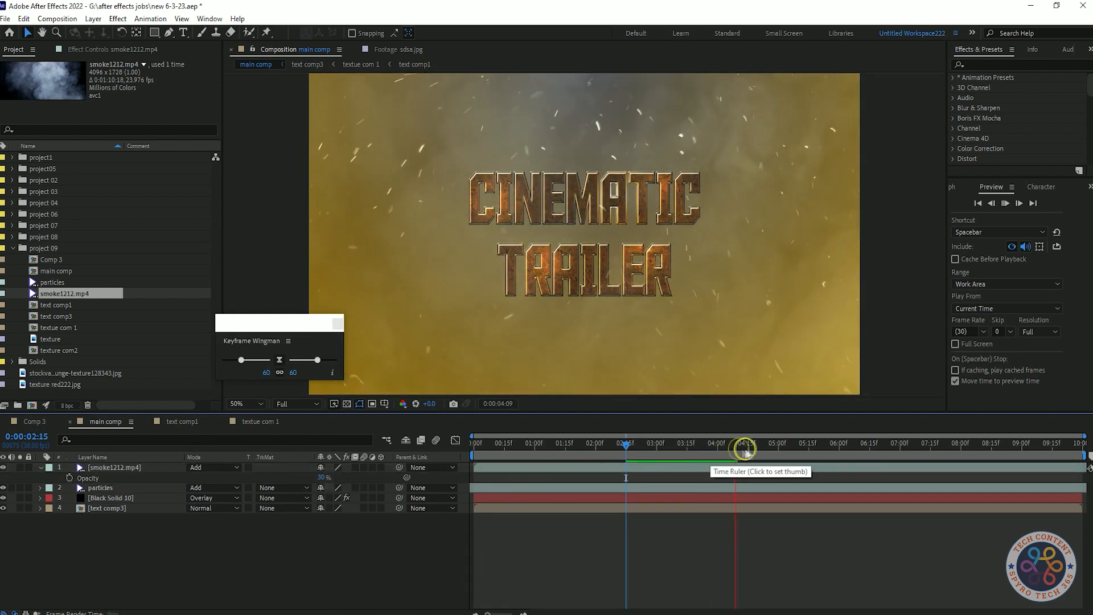
{"action": "key", "text": "space"}
{"action": "key", "text": "ctrl+s"}
{"action": "left_click", "coordinate": [1039, 331]}
{"action": "left_click", "coordinate": [1033, 356]}
{"action": "key", "text": "space"}
{"action": "key", "text": "space"}
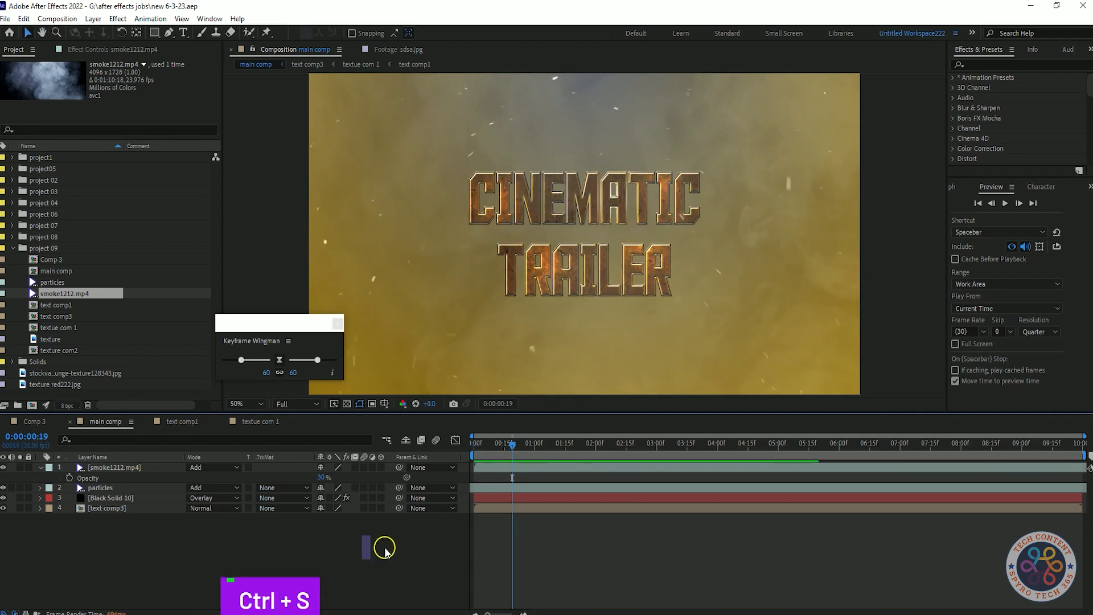
Step: Add a new camera layer to the composition, dismissing the 2D layers warning
{"action": "left_click", "coordinate": [40, 467]}
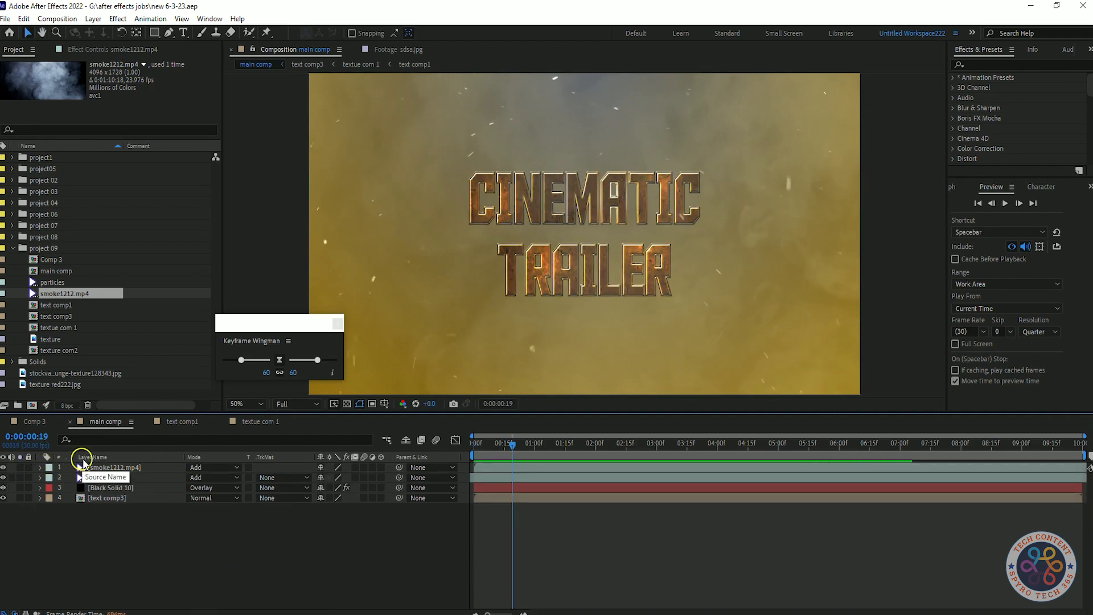
{"action": "right_click", "coordinate": [170, 535]}
{"action": "mouse_move", "coordinate": [239, 391]}
{"action": "left_click", "coordinate": [350, 448]}
{"action": "left_click", "coordinate": [664, 444]}
{"action": "left_click", "coordinate": [517, 361]}
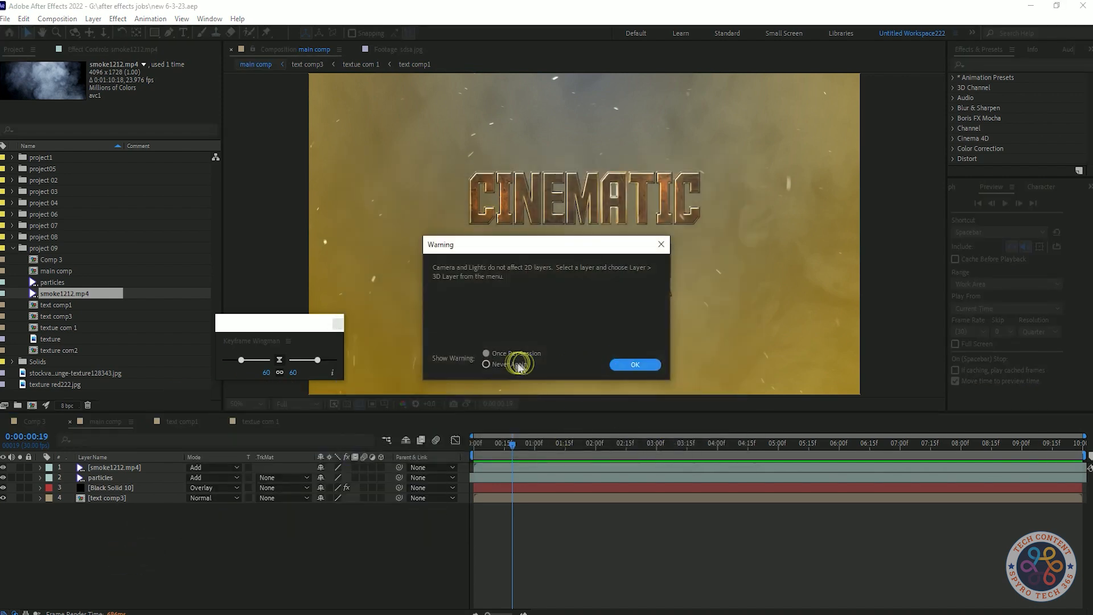
{"action": "left_click", "coordinate": [617, 360]}
Step: Add a null object and parent the camera to it
{"action": "right_click", "coordinate": [283, 555]}
{"action": "mouse_move", "coordinate": [359, 409]}
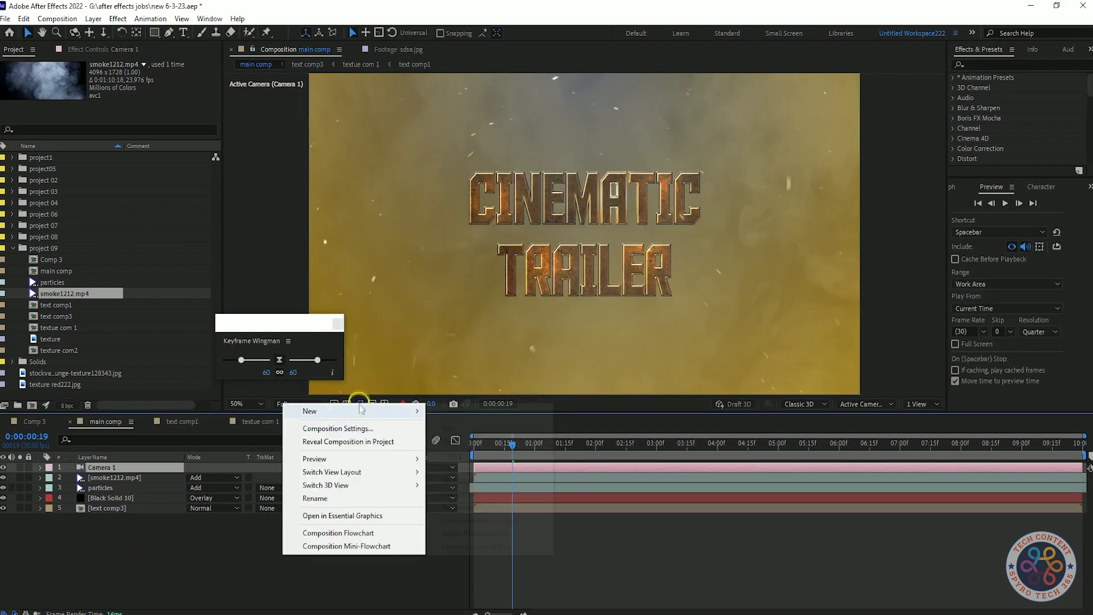
{"action": "left_click", "coordinate": [473, 478]}
{"action": "left_click", "coordinate": [434, 478]}
{"action": "left_click", "coordinate": [432, 508]}
Step: Make the null a 3D layer and keyframe its position at the start with Z about -460
{"action": "left_click_drag", "start_coordinate": [513, 442], "coordinate": [410, 448]}
{"action": "key", "text": "p"}
{"action": "left_click", "coordinate": [381, 467]}
{"action": "left_click", "coordinate": [69, 477]}
{"action": "left_click_drag", "start_coordinate": [356, 478], "coordinate": [391, 476]}
{"action": "key", "text": "space"}
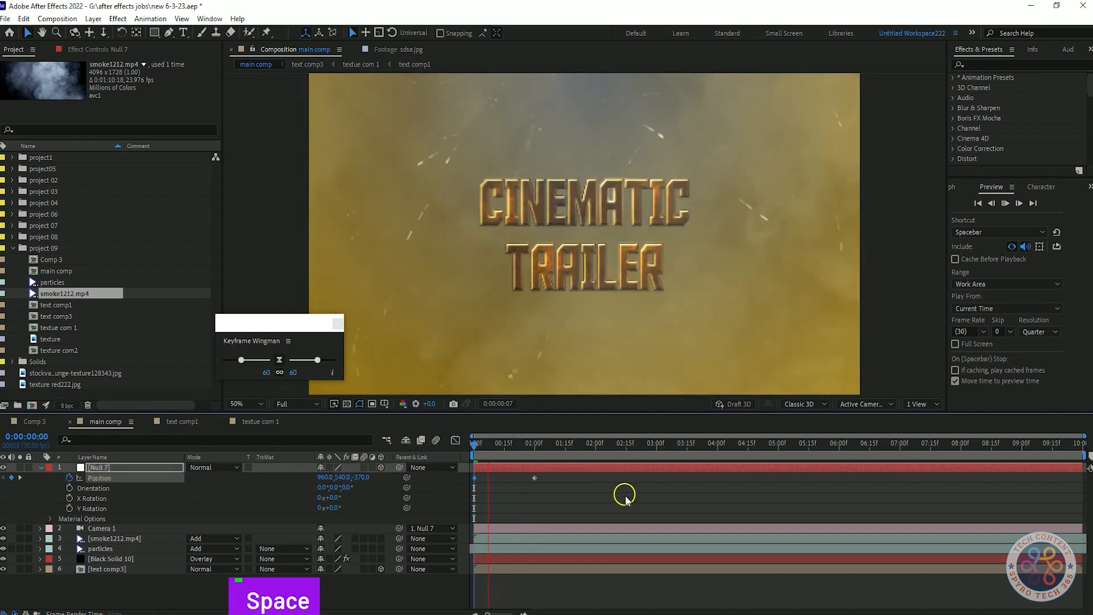
Step: Move the null's second position keyframe to 4 seconds and preview the camera move from the start
{"action": "key", "text": "space"}
{"action": "left_click_drag", "start_coordinate": [595, 446], "coordinate": [718, 463]}
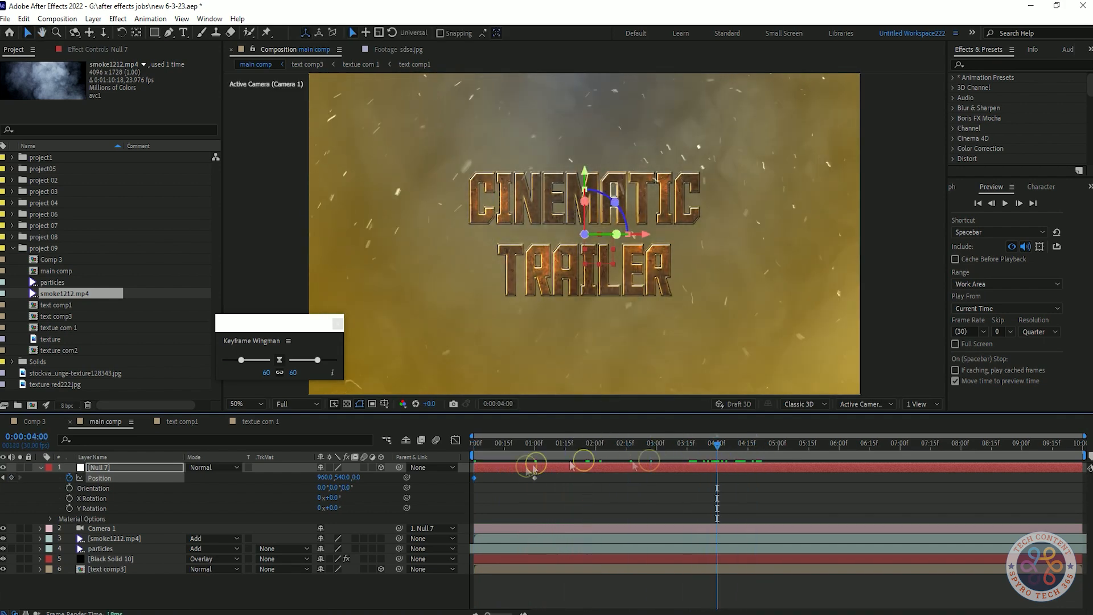
{"action": "key", "text": "Home"}
{"action": "key", "text": "space"}
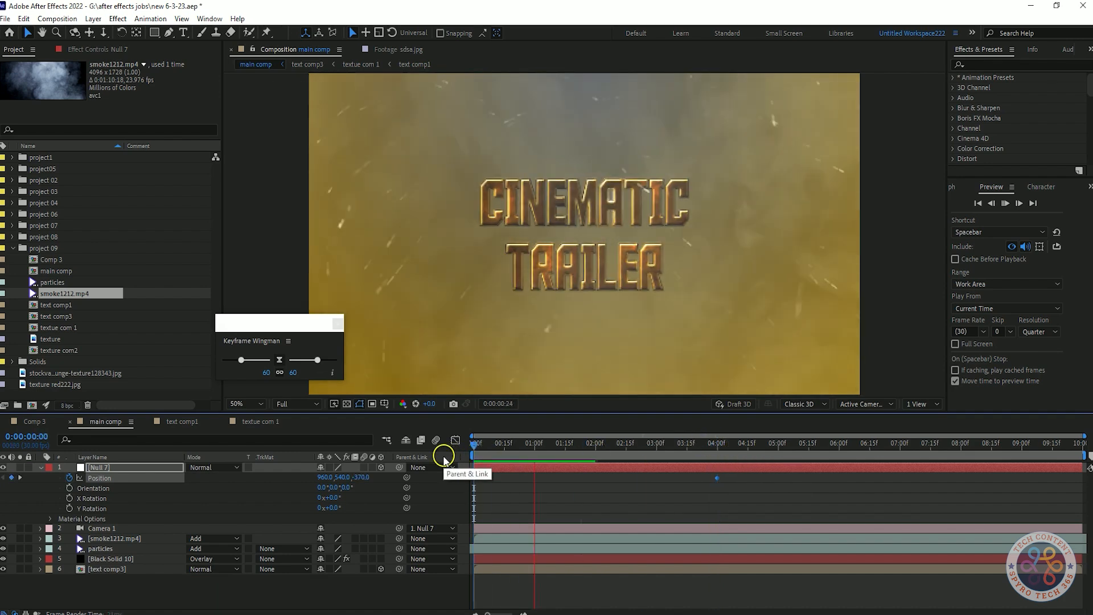
{"action": "key", "text": "space"}
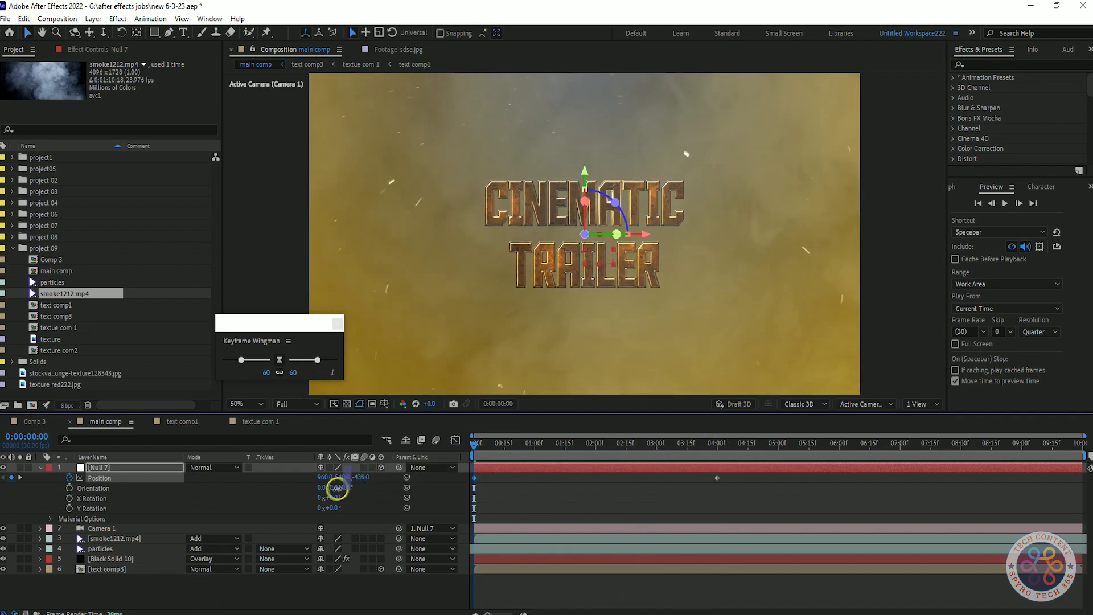
Step: Try pushing the null's Z position much further at a later frame, then undo it
{"action": "left_click_drag", "start_coordinate": [478, 445], "coordinate": [634, 455]}
{"action": "left_click_drag", "start_coordinate": [363, 478], "coordinate": [911, 488]}
{"action": "key", "text": "ctrl+z"}
Step: Save the project and preview the camera move from the start
{"action": "key", "text": "Home"}
{"action": "key", "text": "space"}
{"action": "key", "text": "ctrl+s"}
{"action": "key", "text": "space"}
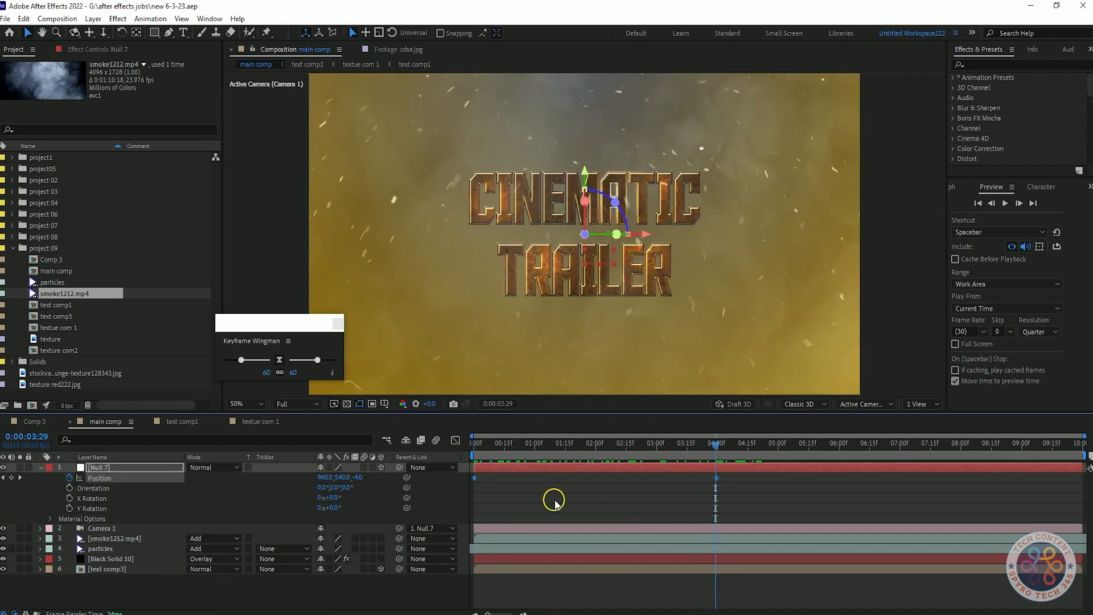
Step: At 5 seconds, set the null's Z position to 2000 to add a new position keyframe
{"action": "left_click_drag", "start_coordinate": [735, 447], "coordinate": [779, 459]}
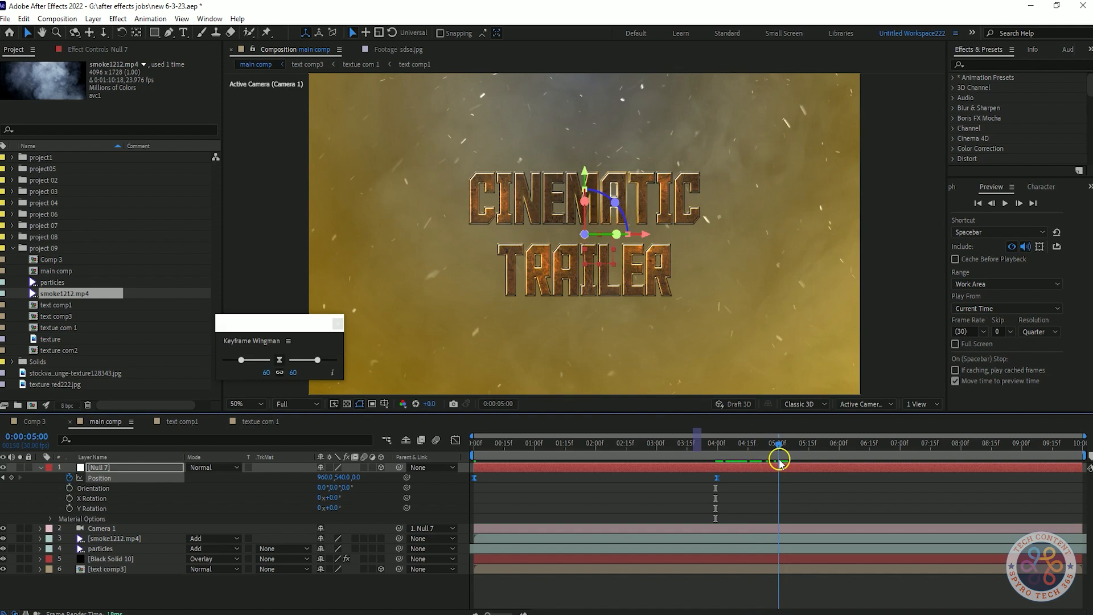
{"action": "left_click_drag", "start_coordinate": [362, 482], "coordinate": [389, 471]}
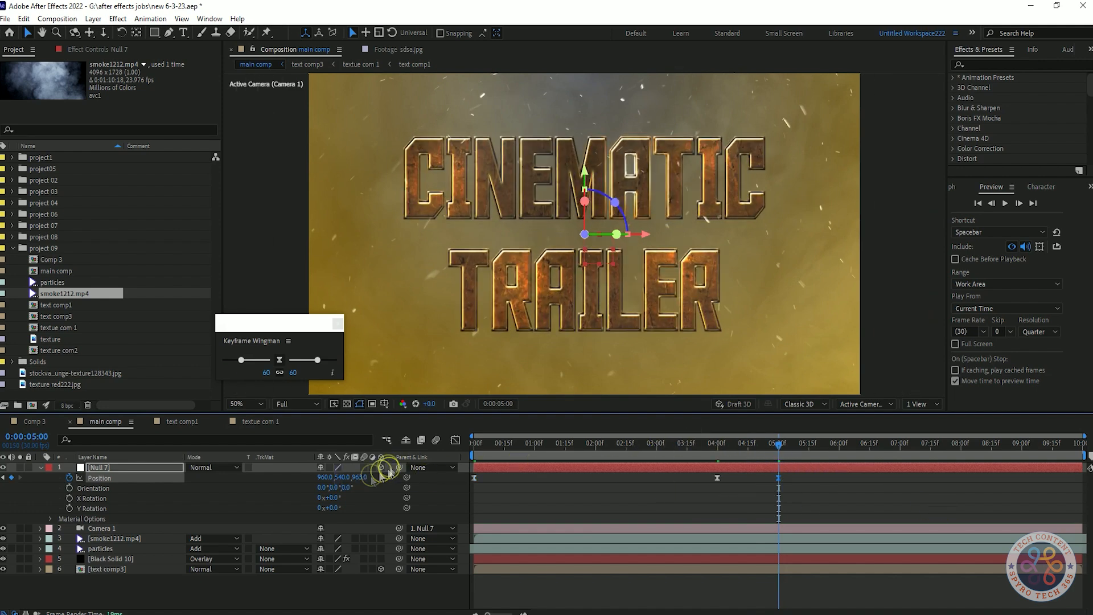
{"action": "left_click", "coordinate": [364, 477]}
{"action": "type", "text": "2000"}
{"action": "key", "text": "Return"}
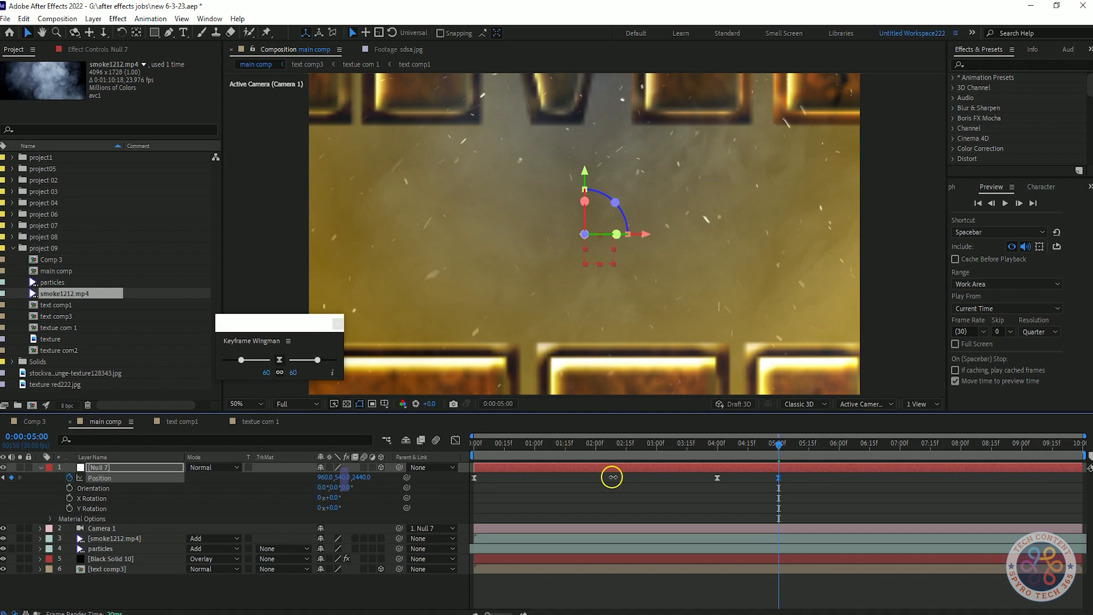
{"action": "left_click_drag", "start_coordinate": [612, 476], "coordinate": [717, 473]}
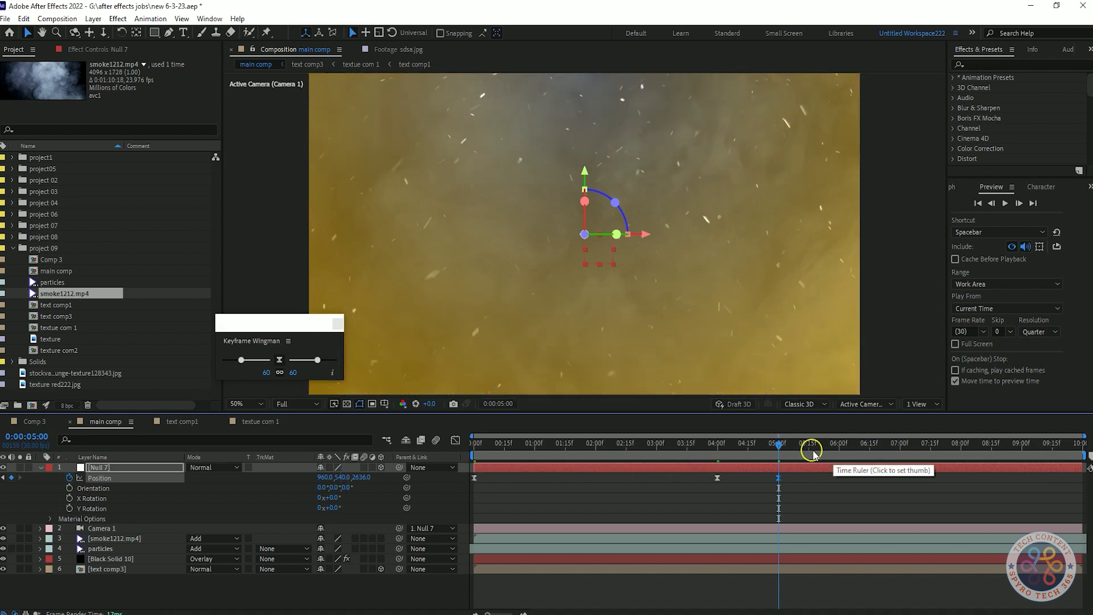
Step: Set the work area to end at 5 seconds and preview the animation
{"action": "key", "text": "n"}
{"action": "key", "text": "Home"}
{"action": "key", "text": "space"}
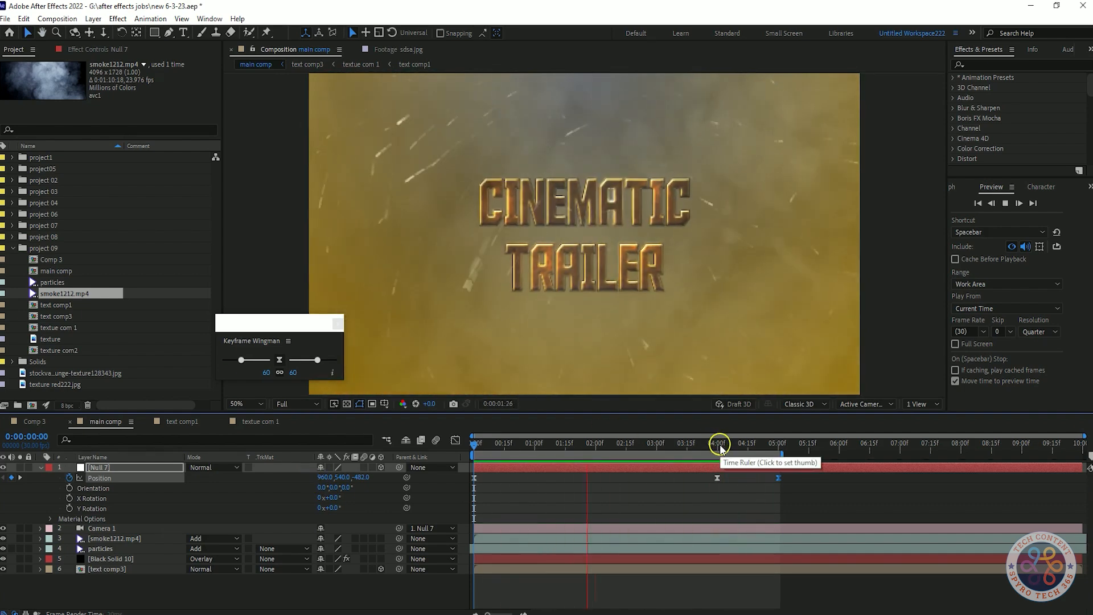
{"action": "key", "text": "space"}
{"action": "left_click", "coordinate": [686, 442]}
{"action": "key", "text": "space"}
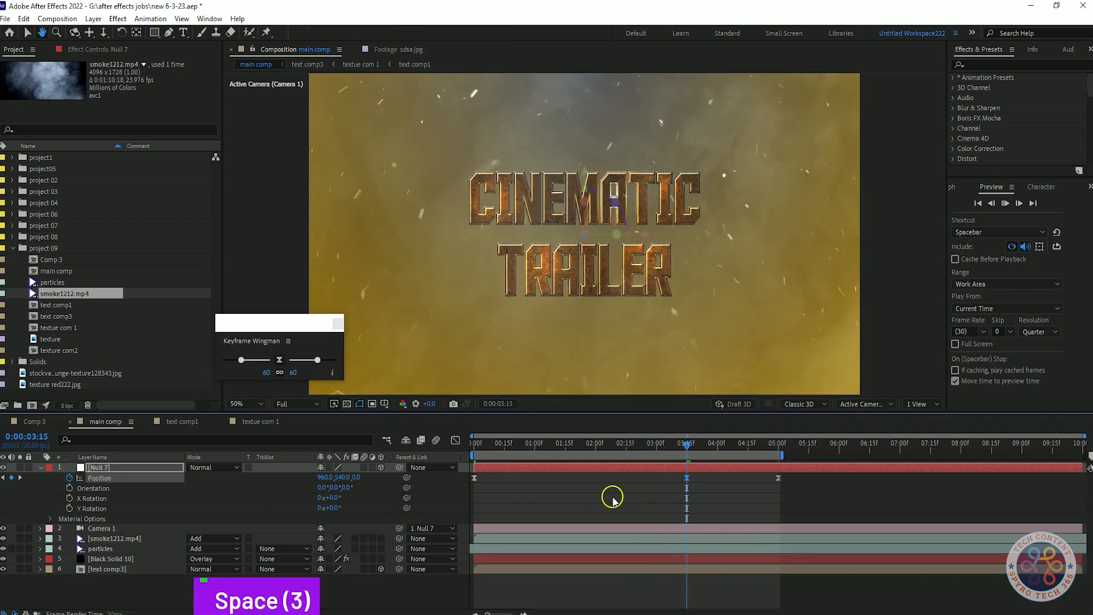
Step: Open the graph editor for the null's position keyframes and apply 100 easing with Keyframe Wingman
{"action": "key", "text": "ctrl+z"}
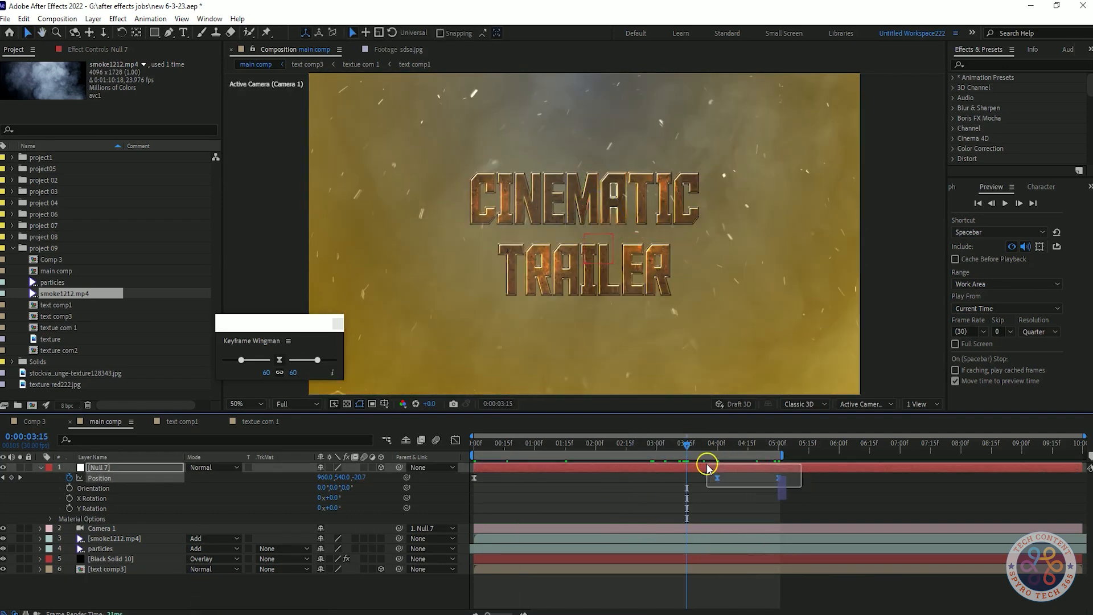
{"action": "left_click", "coordinate": [456, 440]}
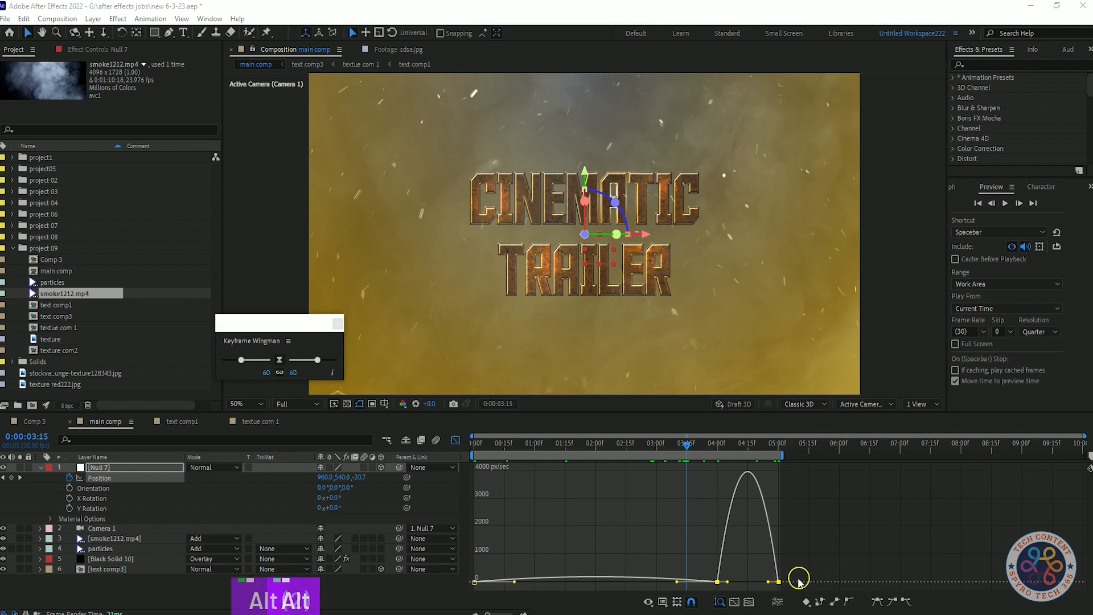
{"action": "scroll", "coordinate": [798, 580], "scroll_direction": "up", "scroll_amount": 5}
{"action": "left_click_drag", "start_coordinate": [317, 359], "coordinate": [333, 360]}
{"action": "key", "text": "ctrl+z"}
{"action": "left_click", "coordinate": [482, 578]}
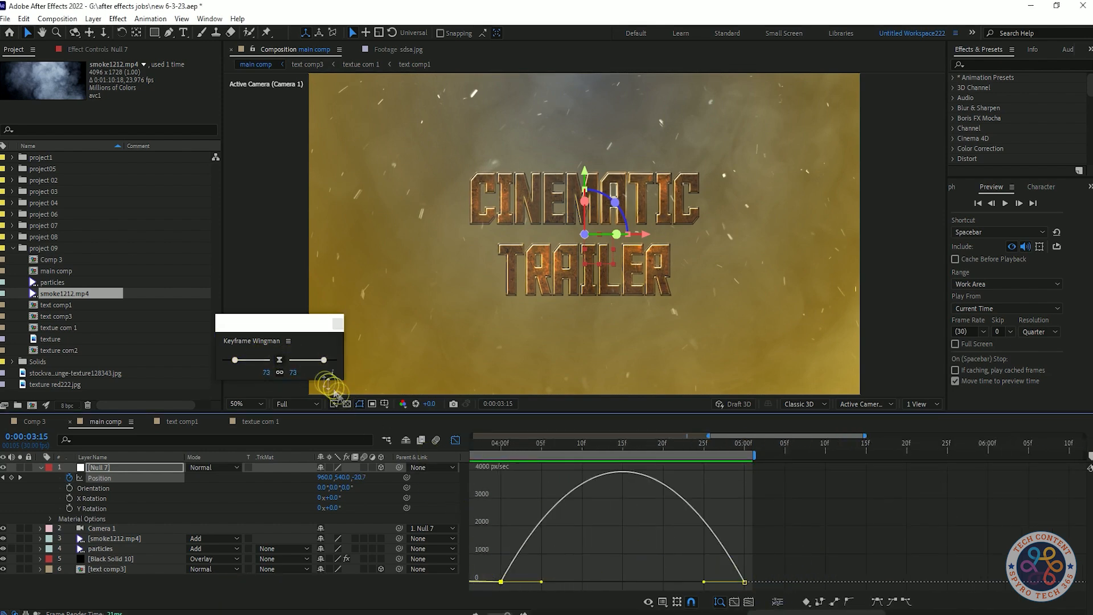
{"action": "left_click_drag", "start_coordinate": [327, 363], "coordinate": [358, 363]}
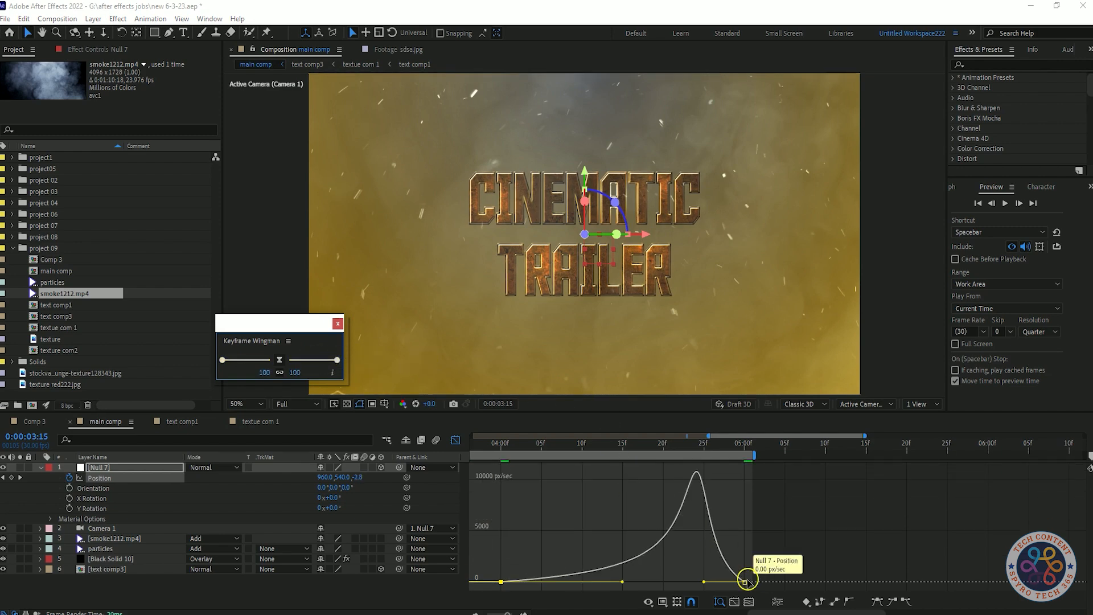
Step: Change the Keyframe Wingman easing to 5 and preview the push-in
{"action": "left_click_drag", "start_coordinate": [221, 359], "coordinate": [267, 361]}
{"action": "left_click", "coordinate": [478, 443]}
{"action": "key", "text": "space"}
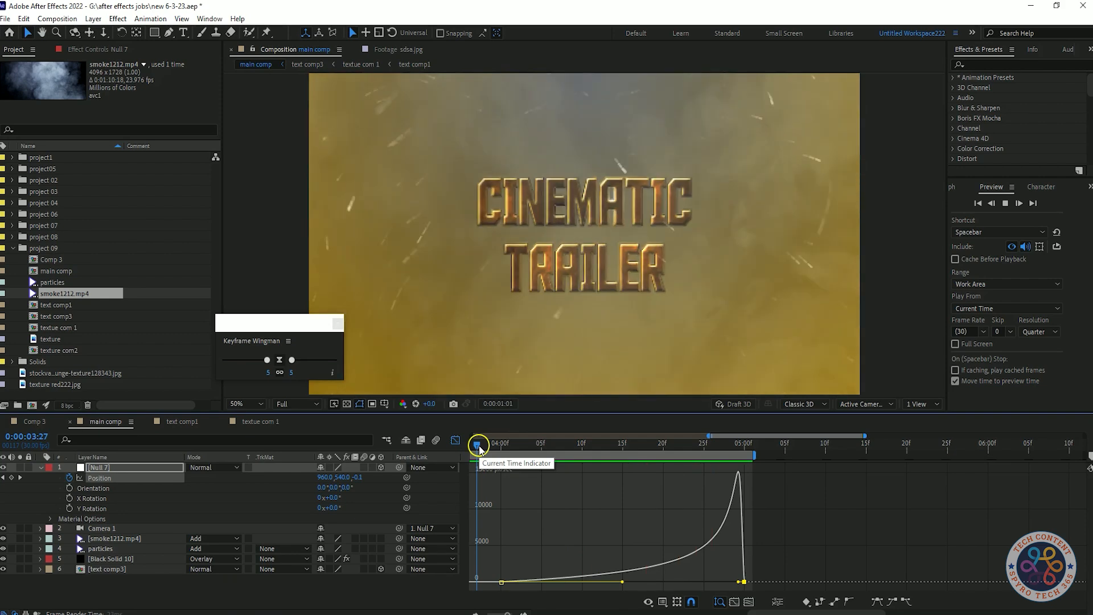
Step: Set the Keyframe Wingman easing to 1 and preview the null's position animation
{"action": "left_click", "coordinate": [649, 445]}
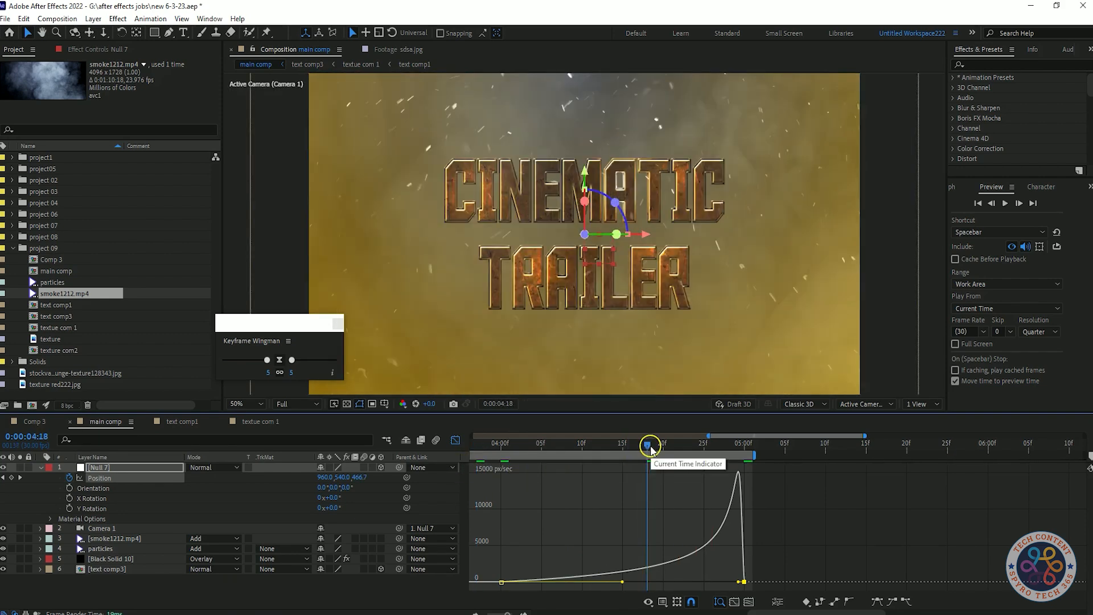
{"action": "left_click_drag", "start_coordinate": [267, 360], "coordinate": [275, 373]}
{"action": "key", "text": "space"}
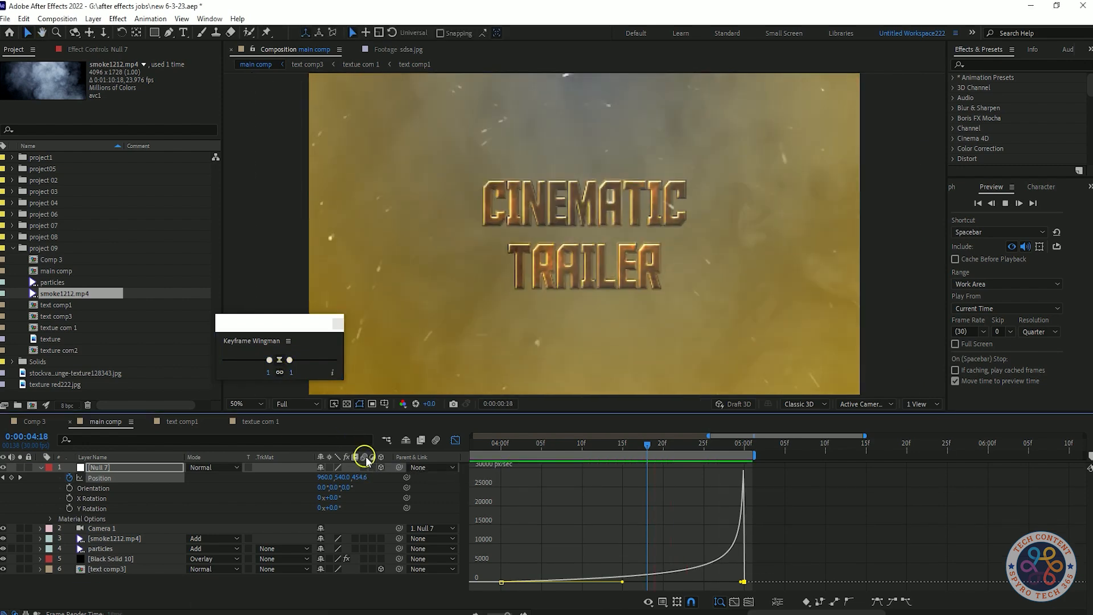
{"action": "left_click_drag", "start_coordinate": [543, 445], "coordinate": [487, 443]}
{"action": "key", "text": "space"}
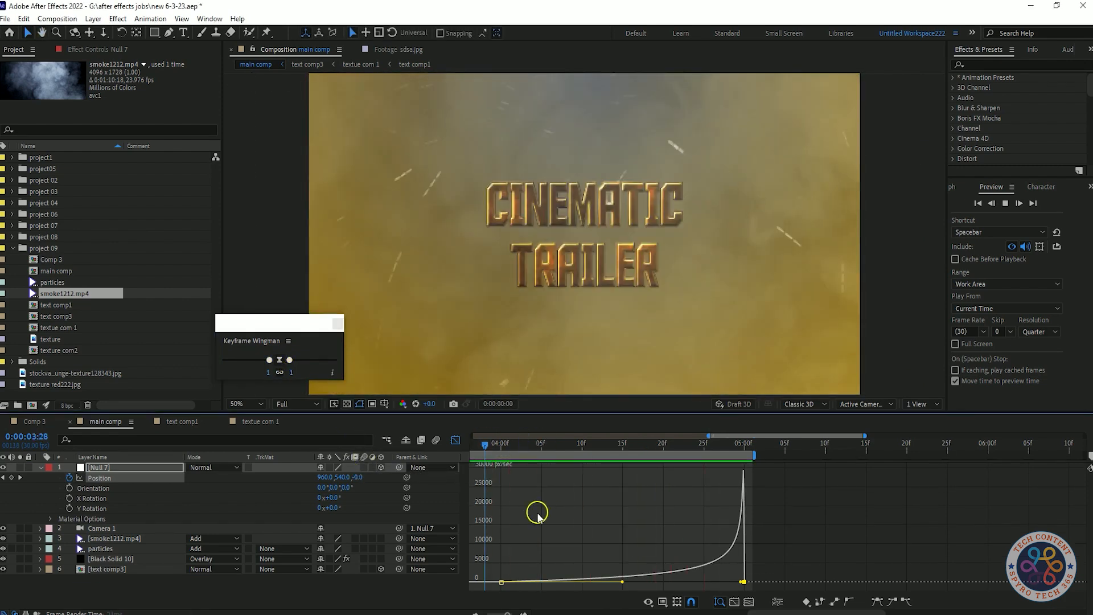
Step: Preview the null's eased push-in animation
{"action": "key", "text": "space"}
{"action": "scroll", "coordinate": [581, 527], "scroll_direction": "down", "scroll_amount": 3}
{"action": "key", "text": "space"}
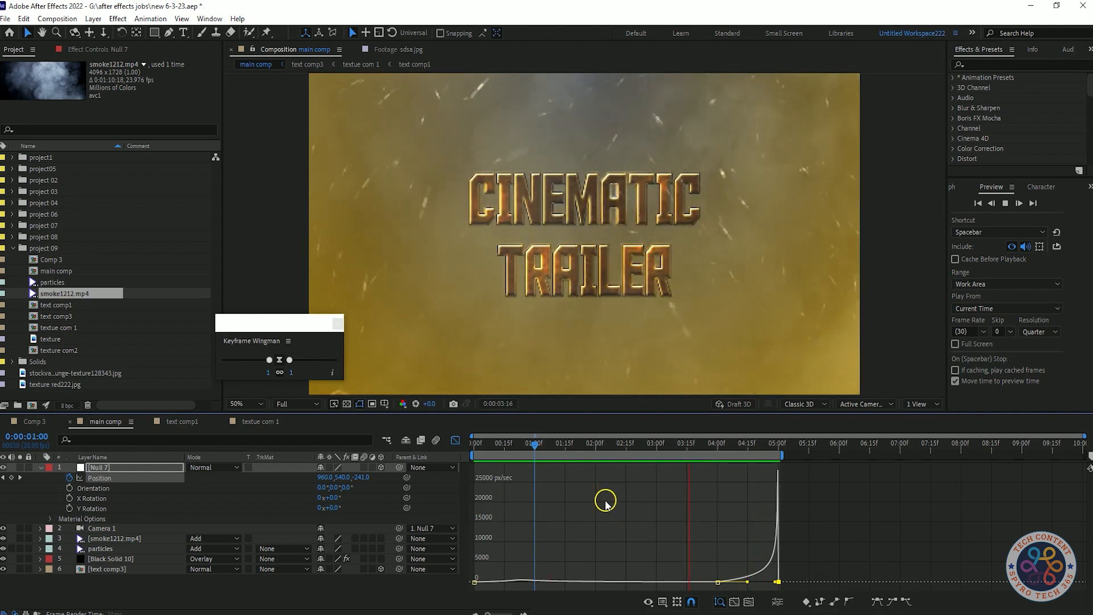
{"action": "key", "text": "space"}
{"action": "scroll", "coordinate": [725, 561], "scroll_direction": "up", "scroll_amount": 2}
{"action": "left_click_drag", "start_coordinate": [268, 359], "coordinate": [302, 369]}
{"action": "key", "text": "ctrl+z"}
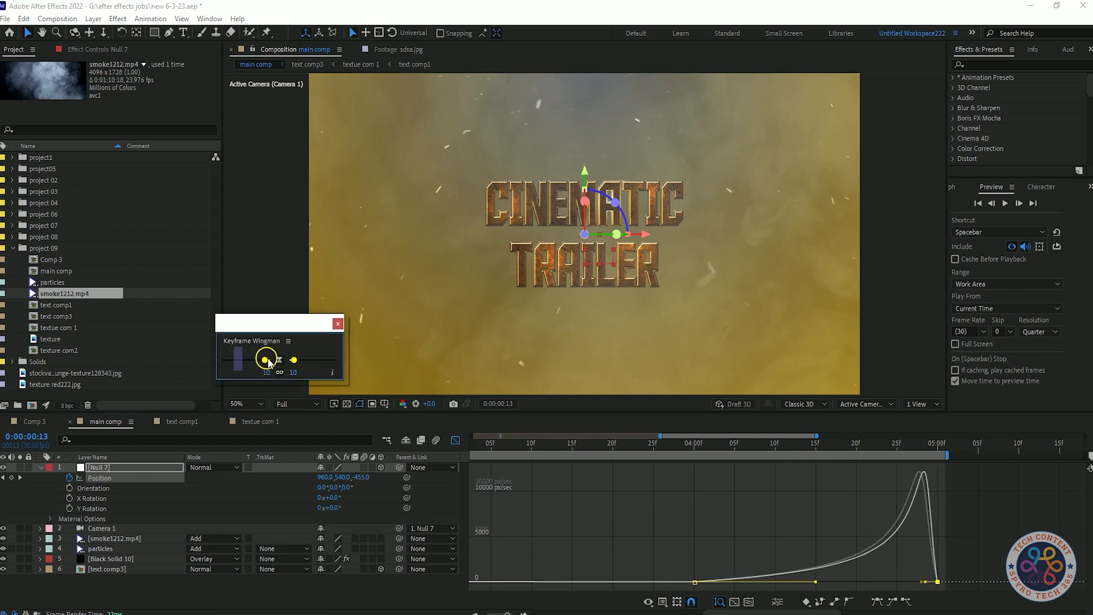
Step: Set the Keyframe Wingman easing on the null's position keyframes to 24 and preview the push-in
{"action": "key", "text": "space"}
{"action": "scroll", "coordinate": [658, 515], "scroll_direction": "down", "scroll_amount": 2}
{"action": "scroll", "coordinate": [658, 519], "scroll_direction": "down", "scroll_amount": 3}
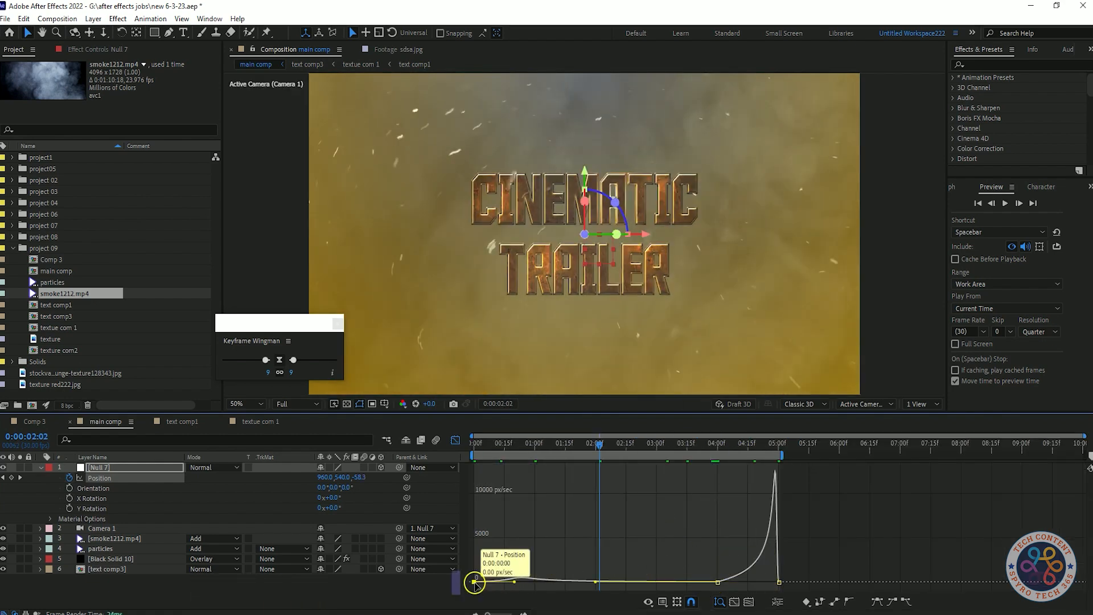
{"action": "left_click_drag", "start_coordinate": [287, 359], "coordinate": [296, 363]}
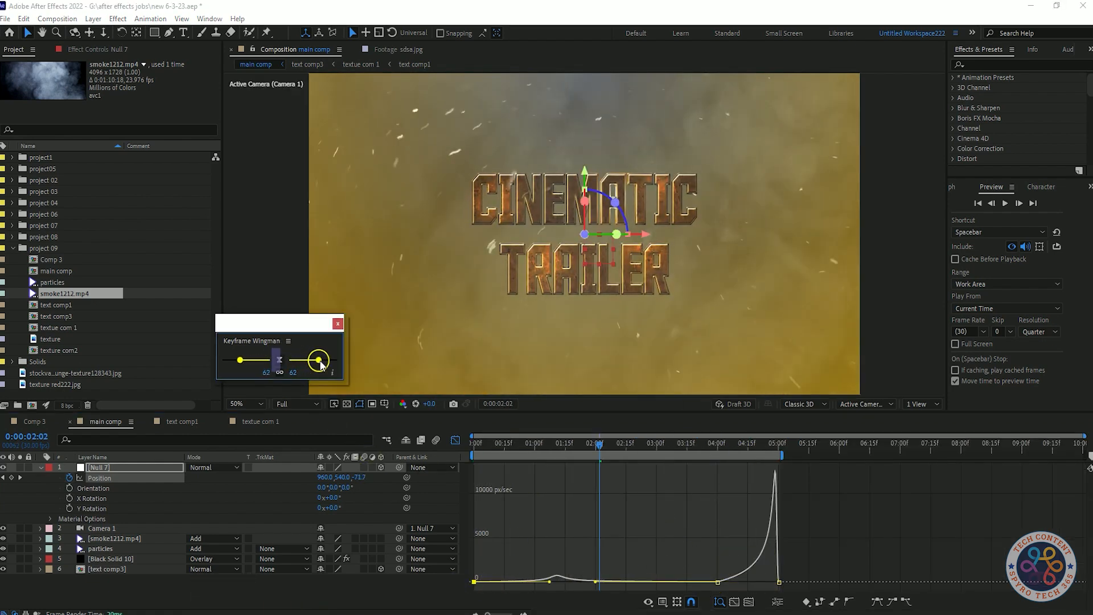
{"action": "key", "text": "ctrl+z"}
{"action": "left_click", "coordinate": [319, 361]}
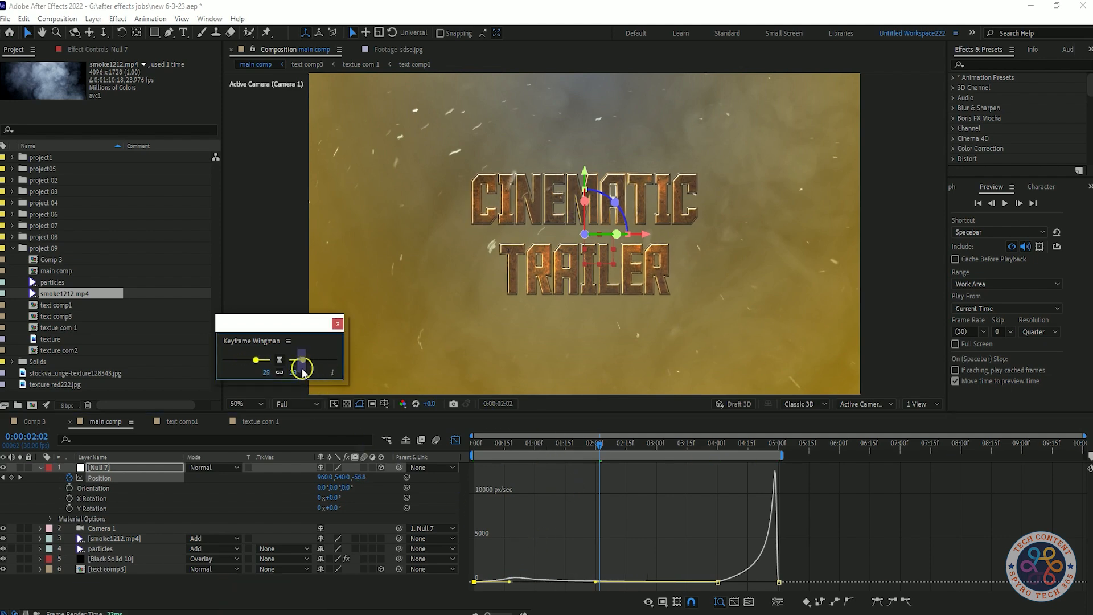
{"action": "key", "text": "space"}
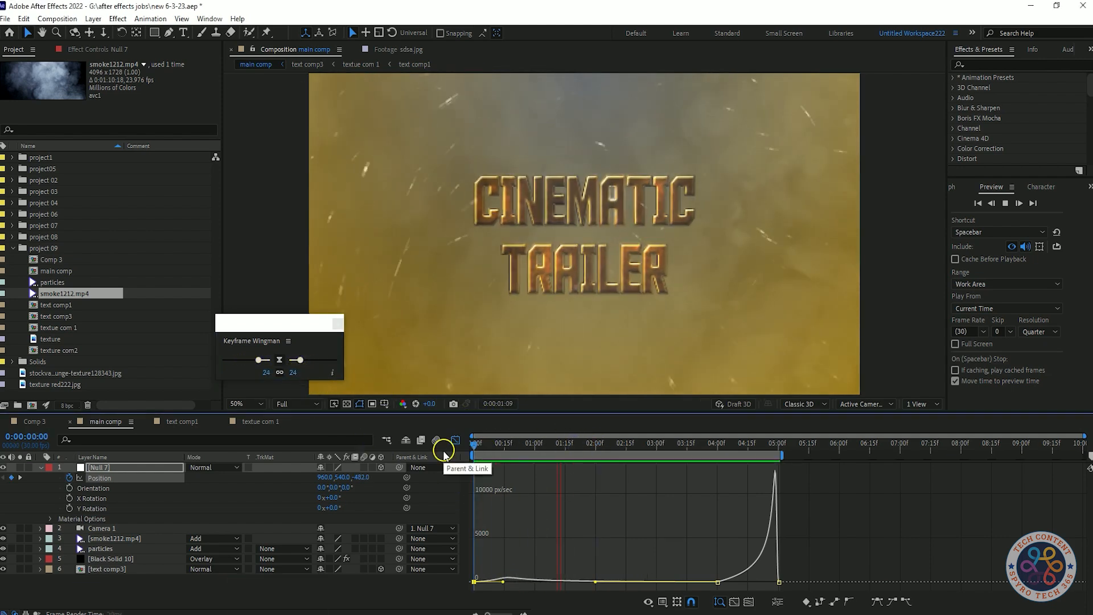
{"action": "key", "text": "space"}
{"action": "key", "text": "ctrl+z"}
{"action": "key", "text": "ctrl+z"}
{"action": "key", "text": "ctrl+shift+z"}
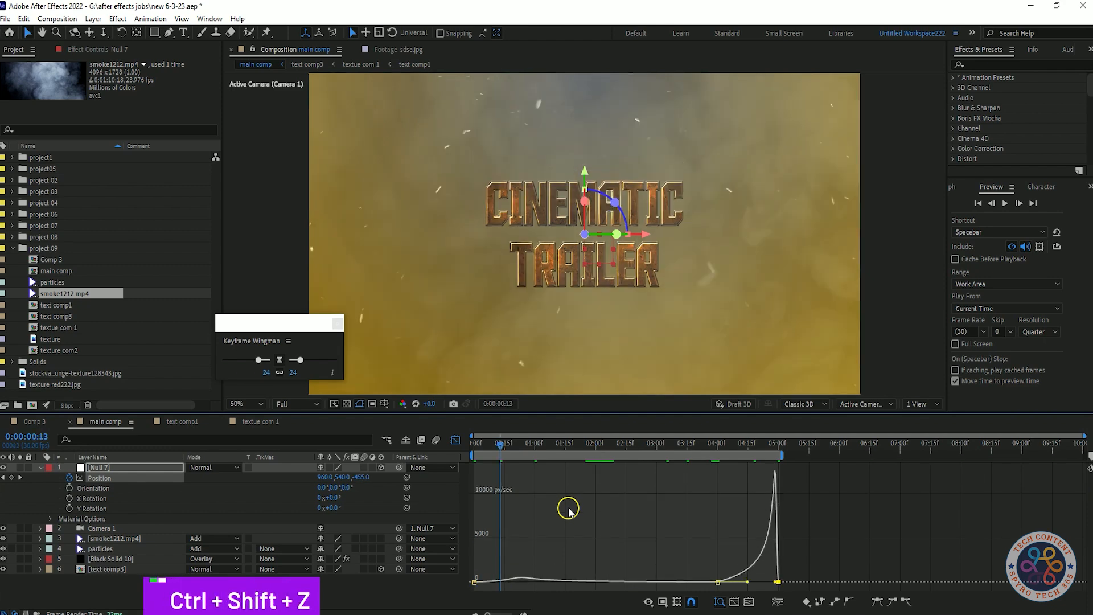
Step: Return from the graph editor to the layer keyframes and preview the push-in from the start
{"action": "scroll", "coordinate": [791, 542], "scroll_direction": "up", "scroll_amount": 3}
{"action": "scroll", "coordinate": [790, 541], "scroll_direction": "down", "scroll_amount": 3}
{"action": "key", "text": "shift+F3"}
{"action": "key", "text": "space"}
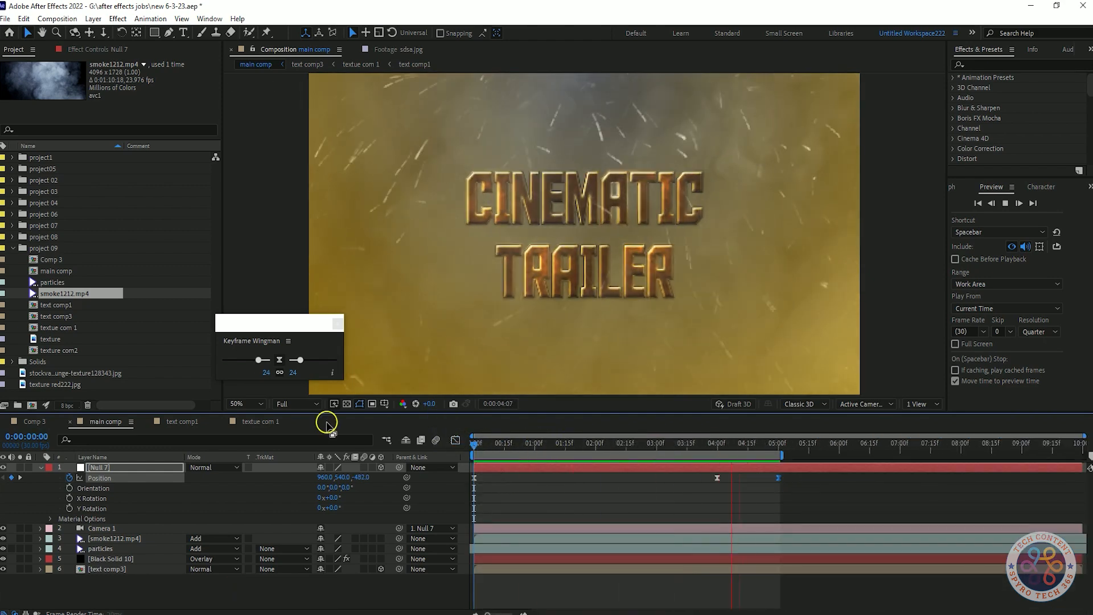
{"action": "key", "text": "space"}
{"action": "left_click", "coordinate": [717, 452]}
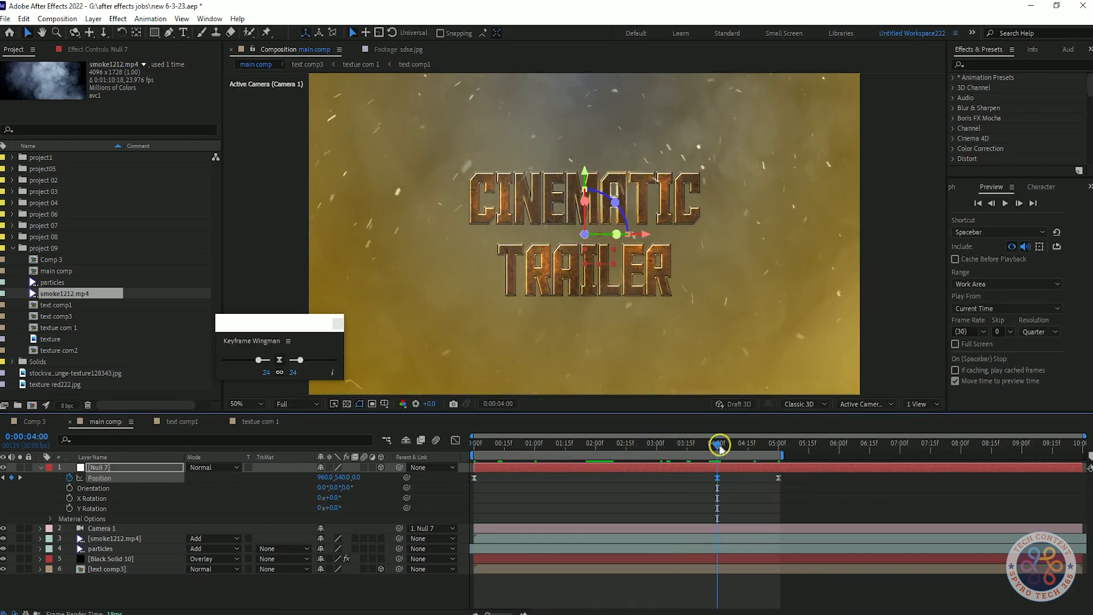
{"action": "left_click_drag", "start_coordinate": [719, 448], "coordinate": [445, 450]}
{"action": "key", "text": "space"}
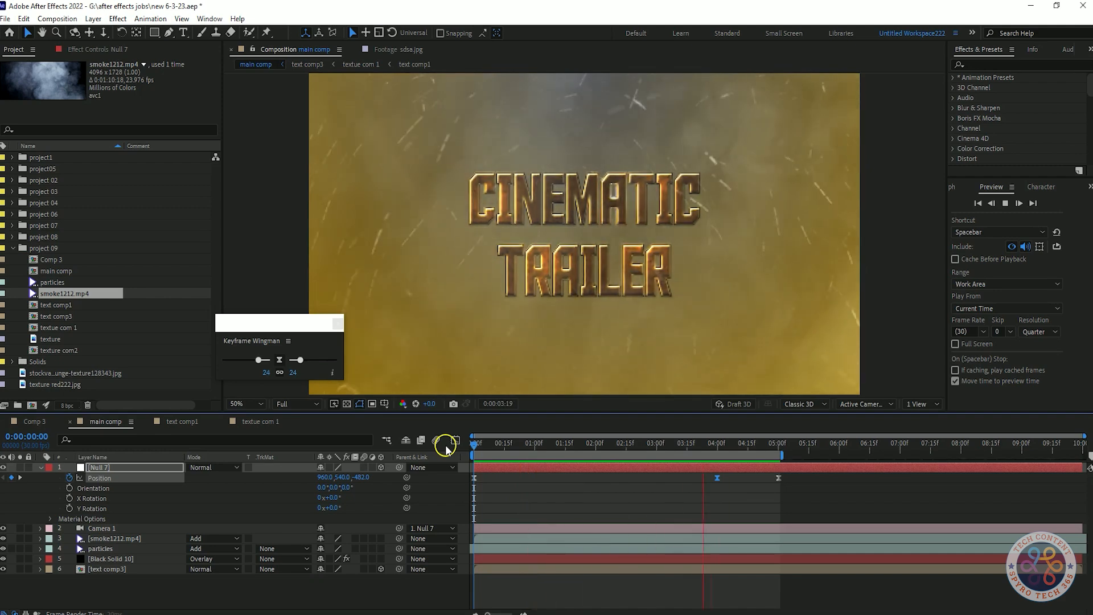
{"action": "key", "text": "space"}
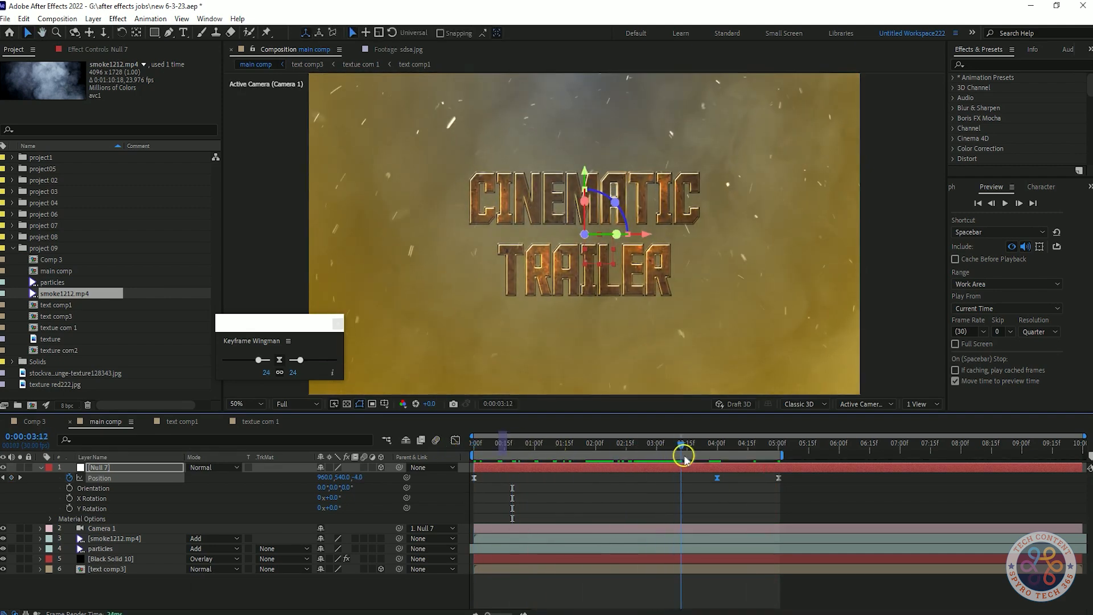
{"action": "left_click_drag", "start_coordinate": [721, 460], "coordinate": [410, 485]}
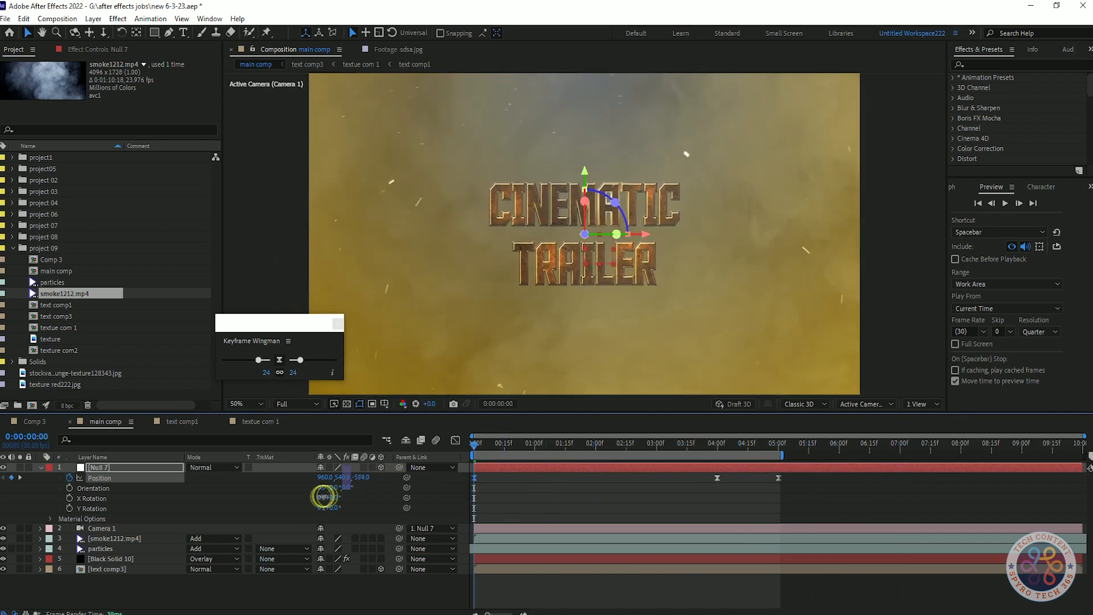
{"action": "key", "text": "space"}
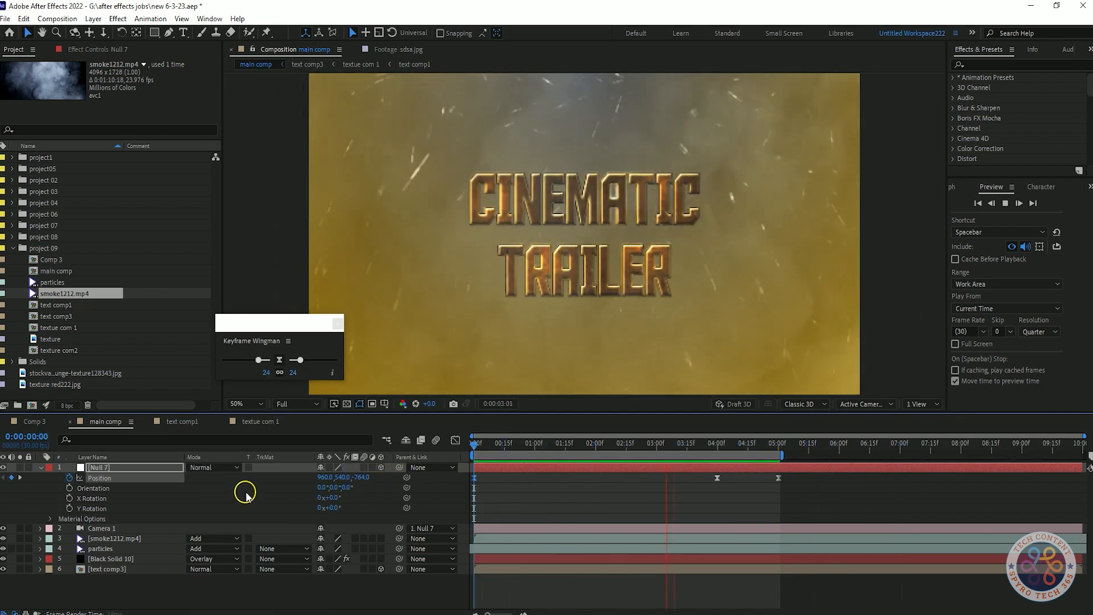
{"action": "key", "text": "space"}
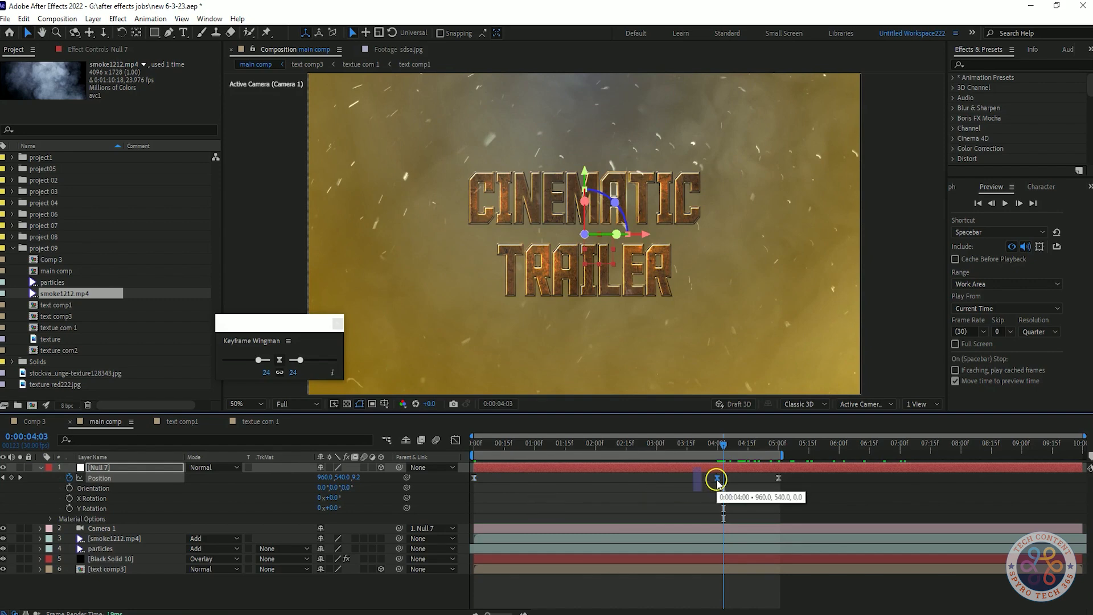
Step: Move the null's middle position keyframe to 0:00:04:12
{"action": "key", "text": "Home"}
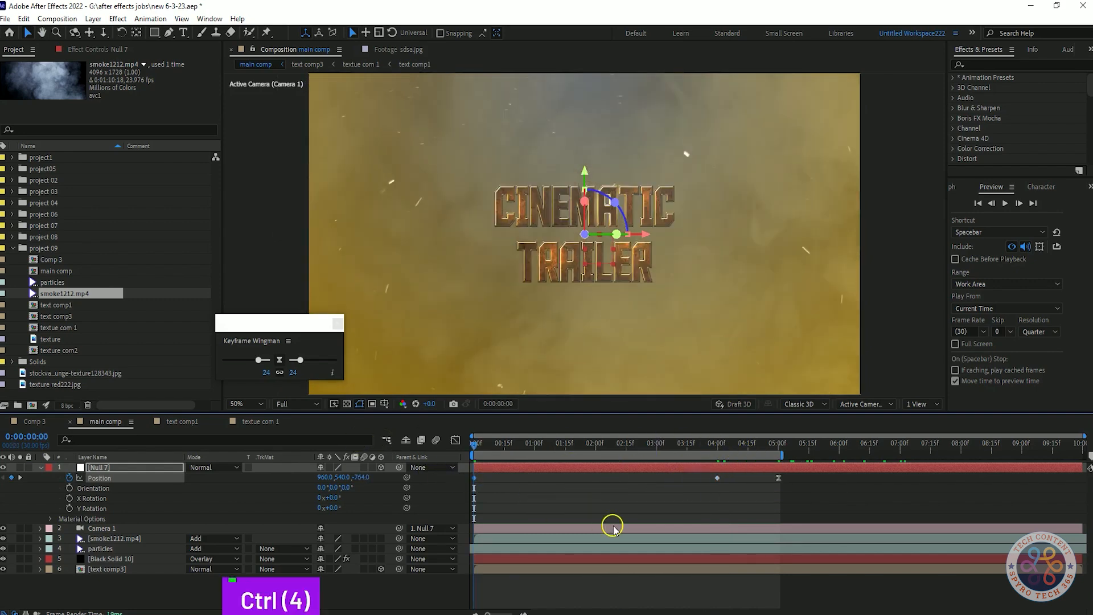
{"action": "key", "text": "space"}
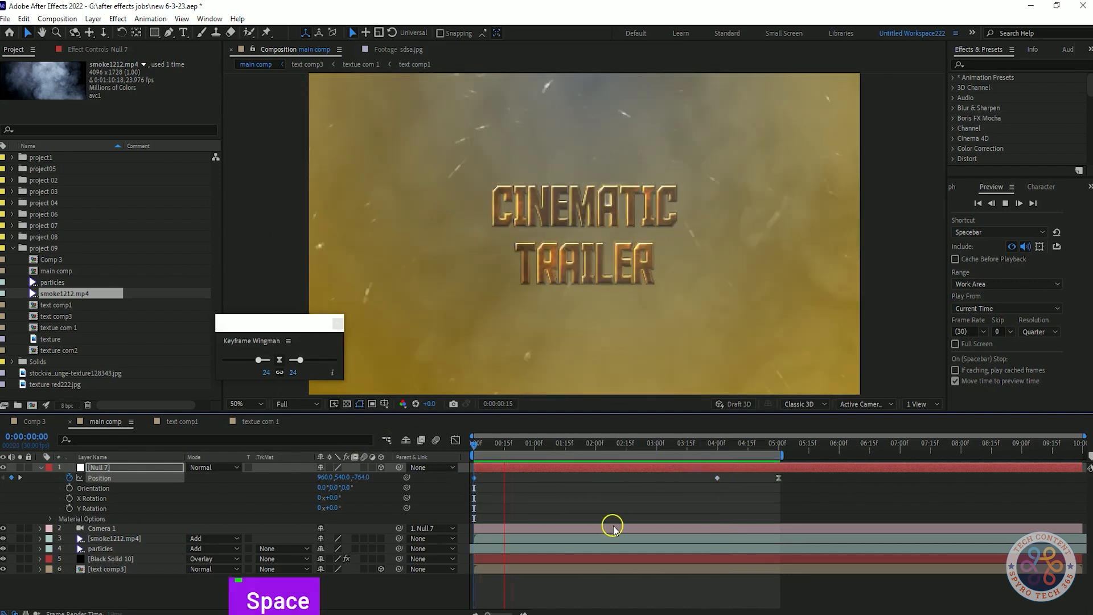
{"action": "key", "text": "space"}
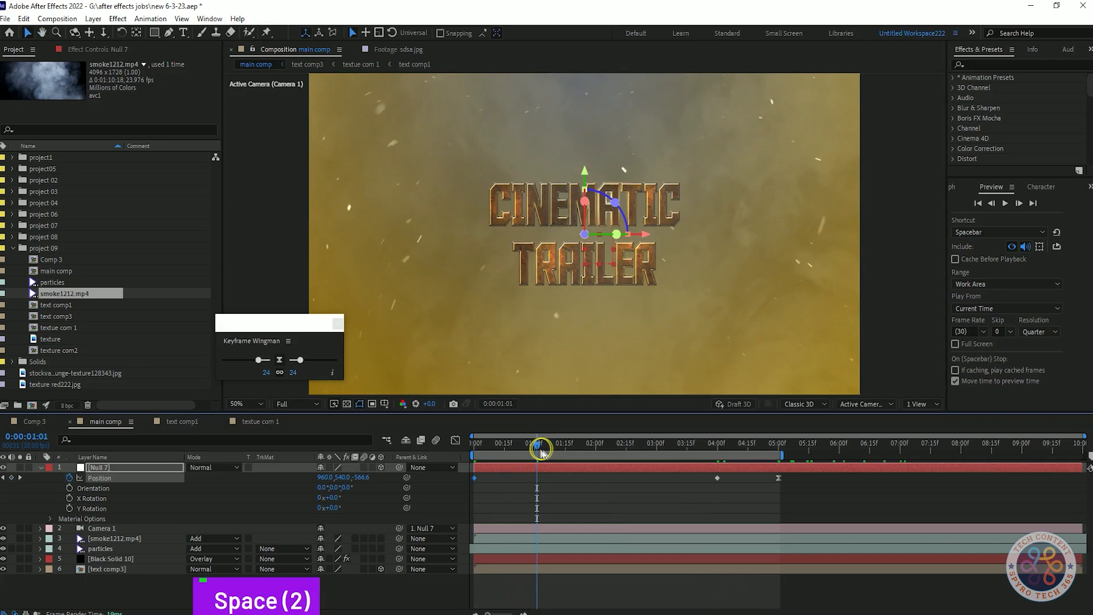
{"action": "key", "text": "space"}
{"action": "key", "text": "space"}
{"action": "left_click", "coordinate": [748, 443]}
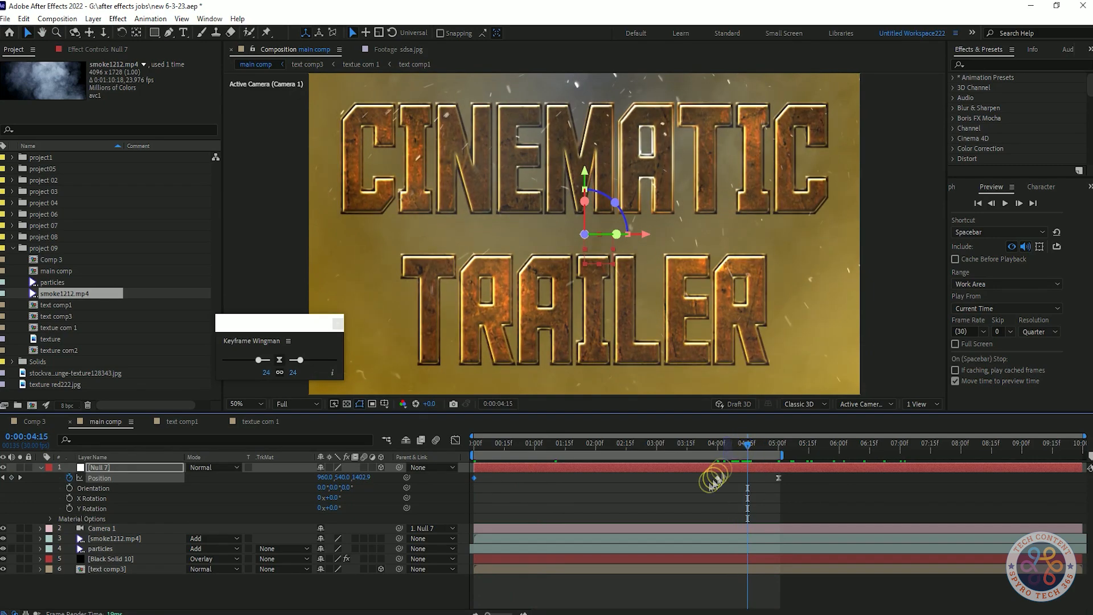
{"action": "left_click_drag", "start_coordinate": [714, 479], "coordinate": [740, 481]}
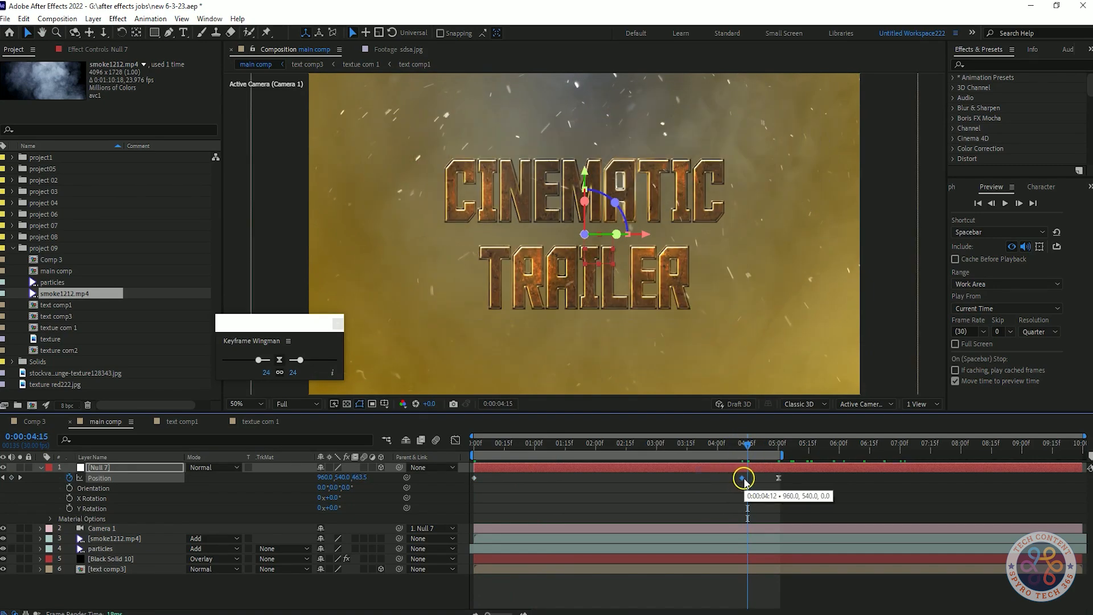
Step: Preview the retimed push-in animation from the beginning
{"action": "key", "text": "space"}
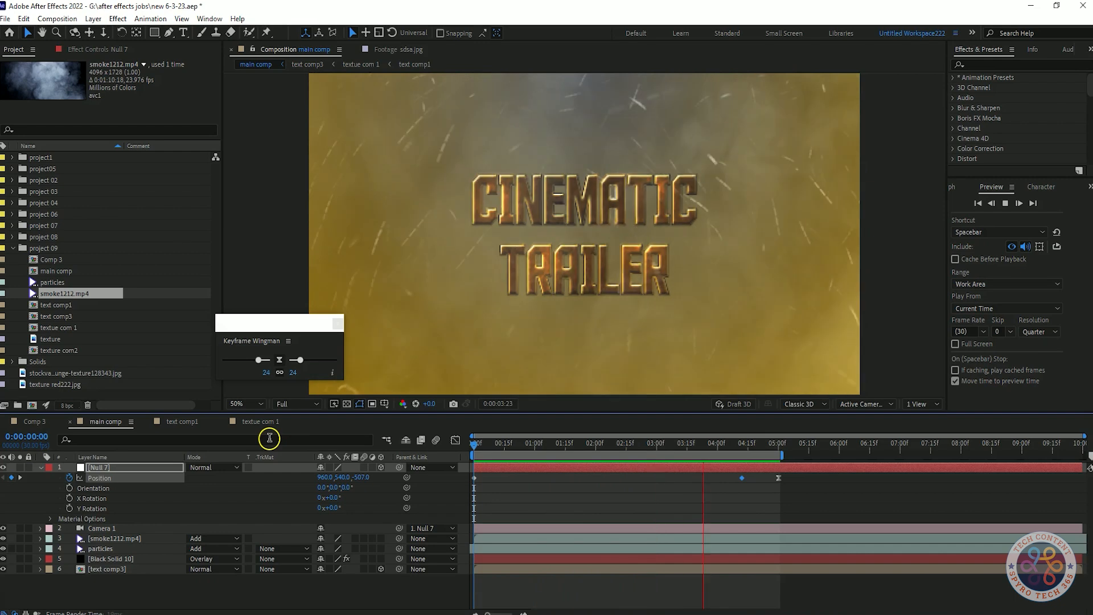
{"action": "key", "text": "space"}
{"action": "left_click", "coordinate": [747, 444]}
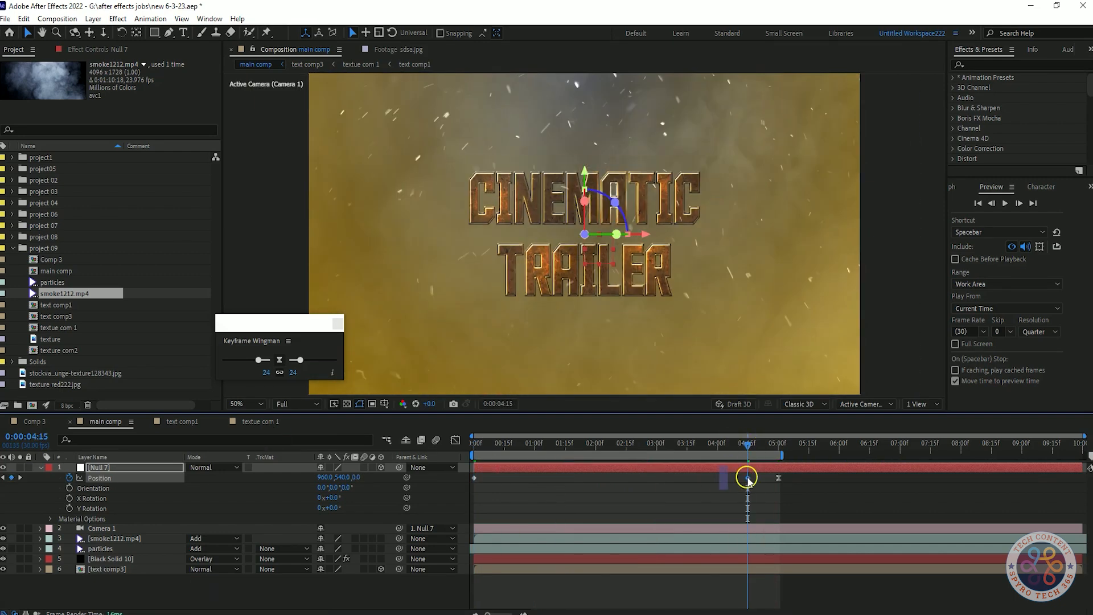
{"action": "key", "text": "Home"}
{"action": "left_click", "coordinate": [361, 478]}
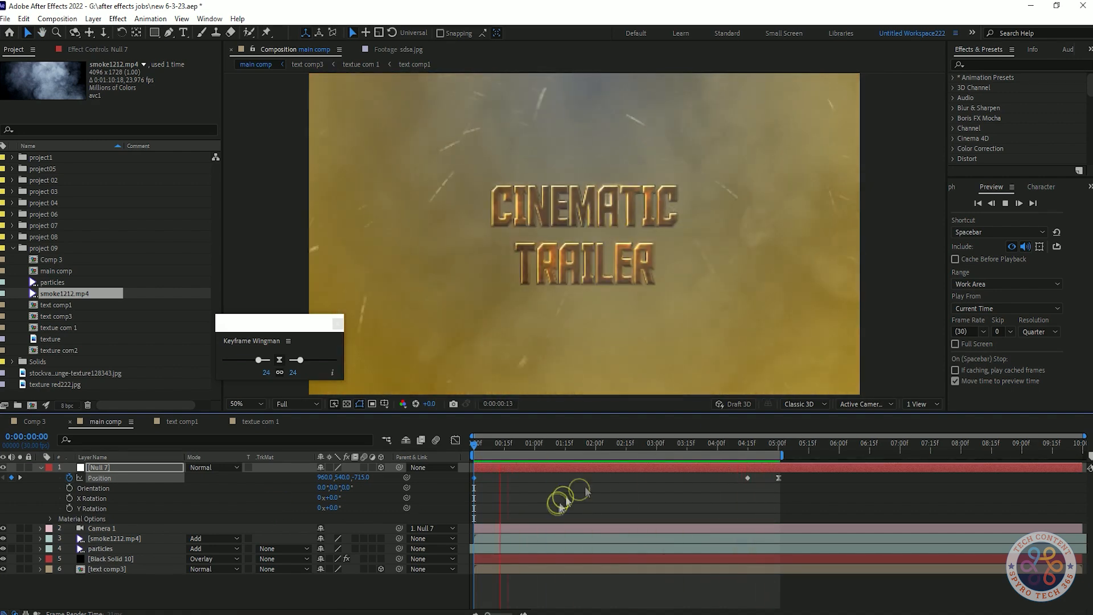
{"action": "key", "text": "space"}
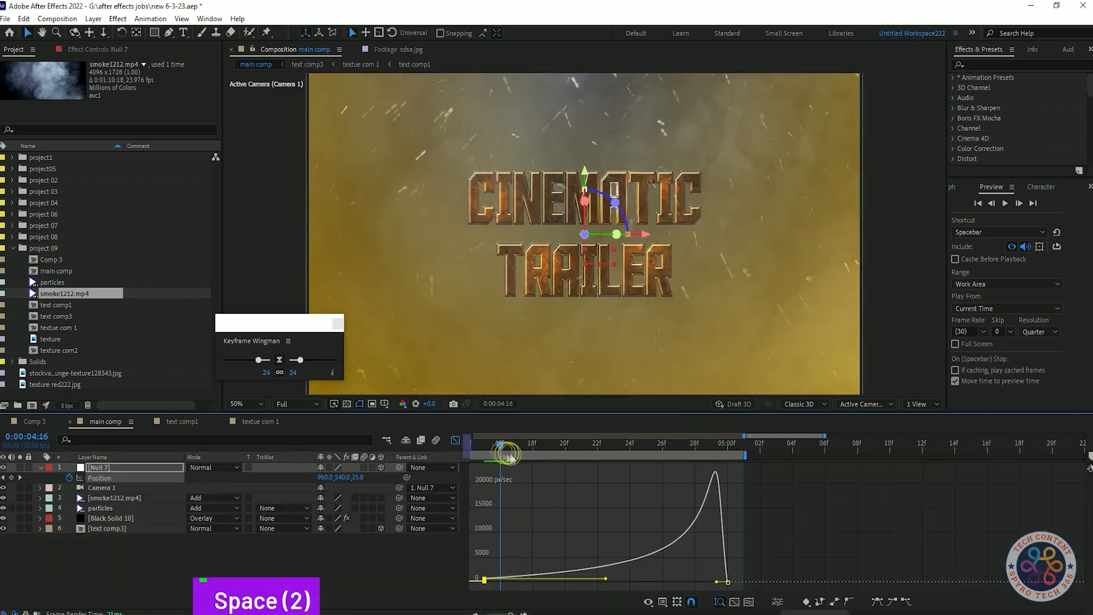
Step: Inspect the null's position speed graph in the graph editor while previewing the animation
{"action": "left_click_drag", "start_coordinate": [506, 453], "coordinate": [467, 447]}
{"action": "left_click", "coordinate": [458, 440]}
{"action": "left_click", "coordinate": [789, 478]}
{"action": "left_click", "coordinate": [459, 440]}
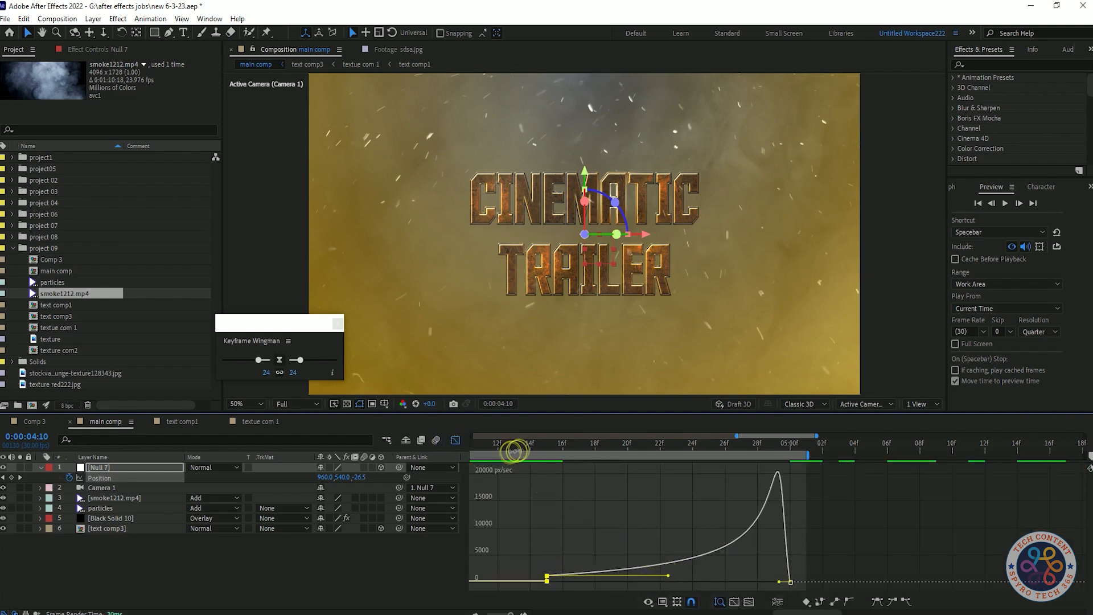
{"action": "key", "text": "space"}
{"action": "key", "text": "space"}
{"action": "scroll", "coordinate": [581, 511], "scroll_direction": "down", "scroll_amount": 5, "text": "alt"}
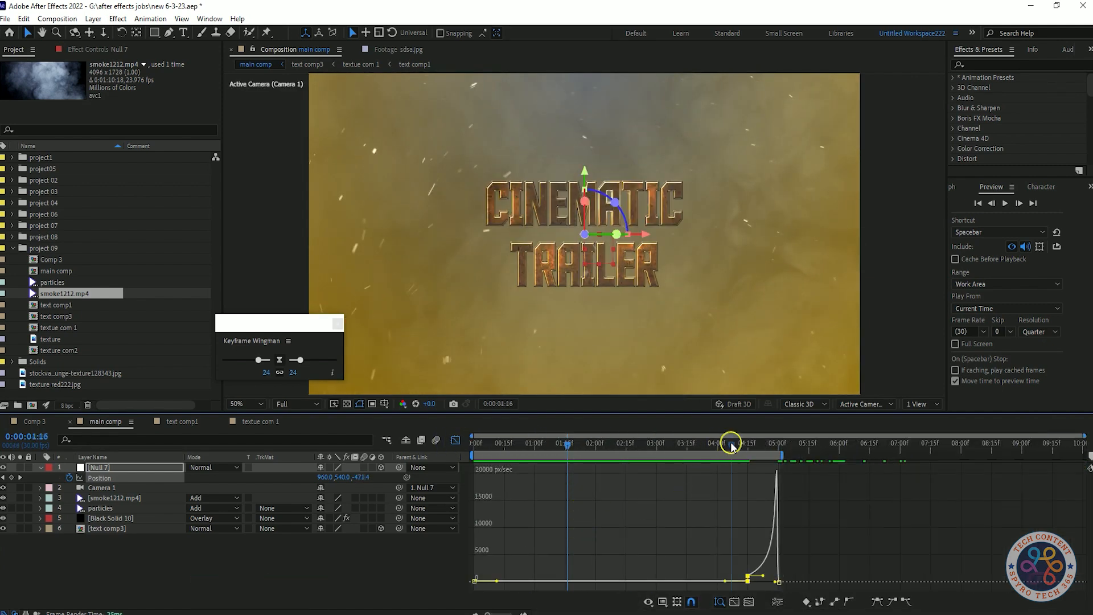
{"action": "key", "text": "space"}
{"action": "key", "text": "space"}
{"action": "left_click", "coordinate": [455, 440]}
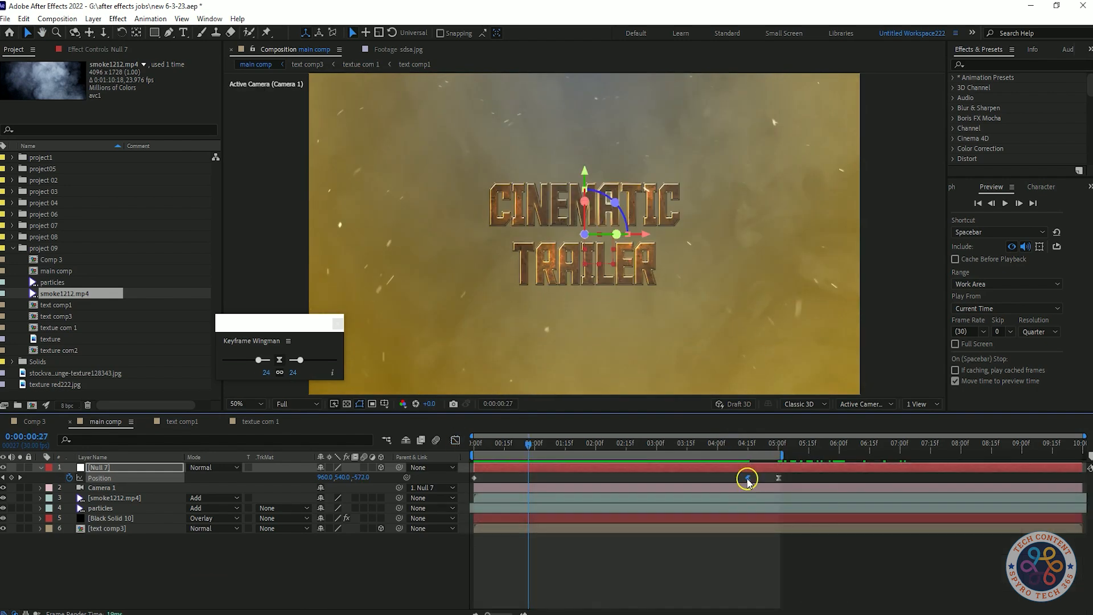
Step: Preview the final camera push-in once more in the layer view
{"action": "scroll", "coordinate": [748, 498], "scroll_direction": "up", "scroll_amount": 4, "text": "alt"}
{"action": "left_click", "coordinate": [581, 447]}
{"action": "key", "text": "space"}
{"action": "key", "text": "space"}
{"action": "scroll", "coordinate": [582, 455], "scroll_direction": "down", "scroll_amount": 5, "text": "alt"}
{"action": "key", "text": "space"}
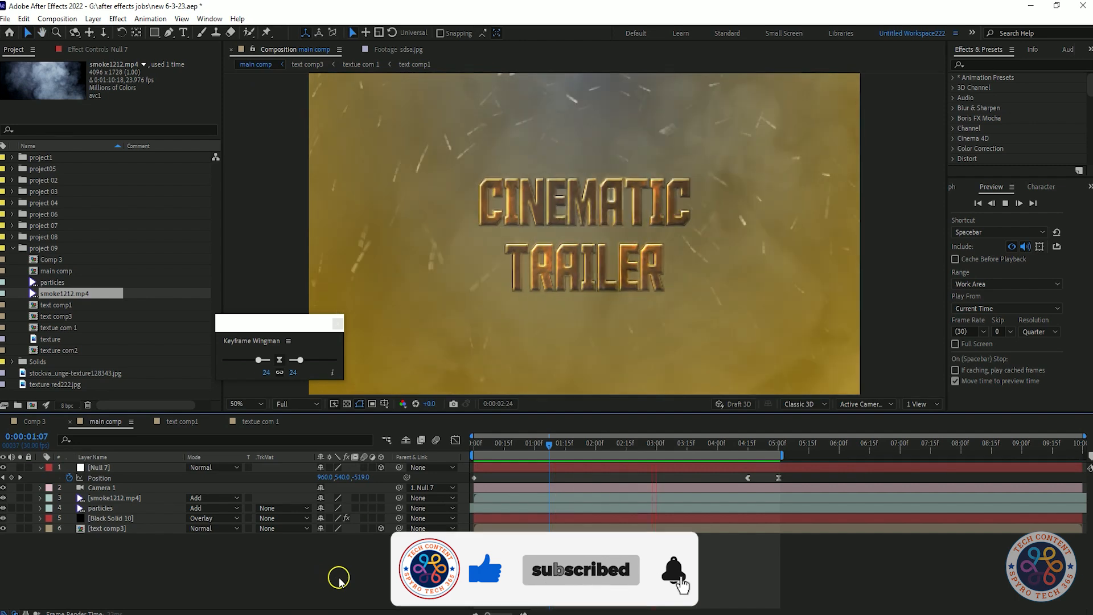
{"action": "key", "text": "space"}
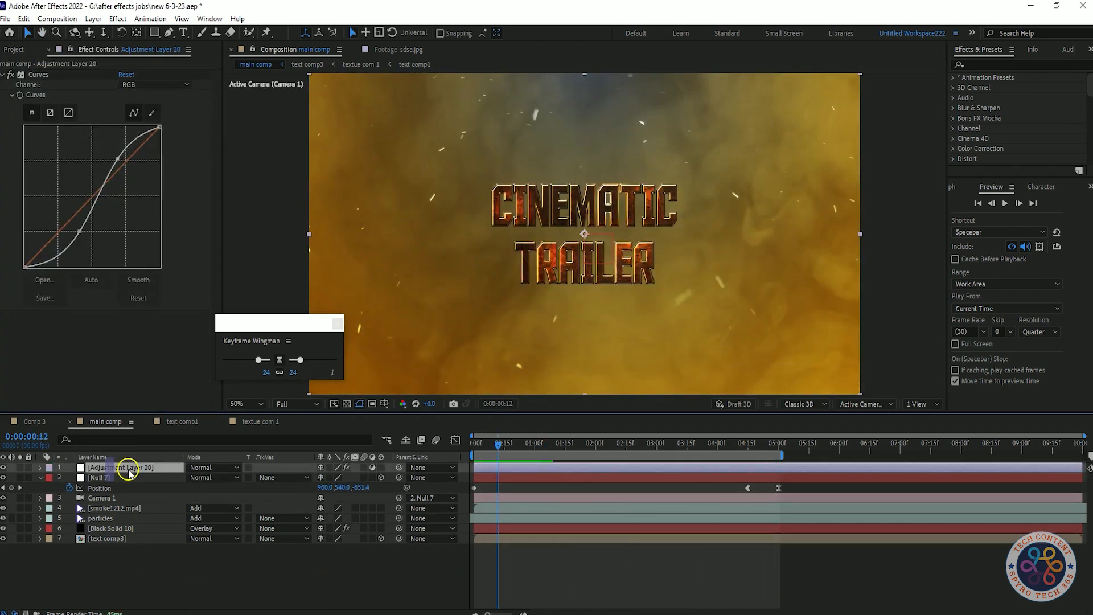
Step: Add a new adjustment layer at the top of the main comp
{"action": "right_click", "coordinate": [114, 467]}
{"action": "left_click", "coordinate": [174, 448]}
{"action": "key", "text": "Return"}
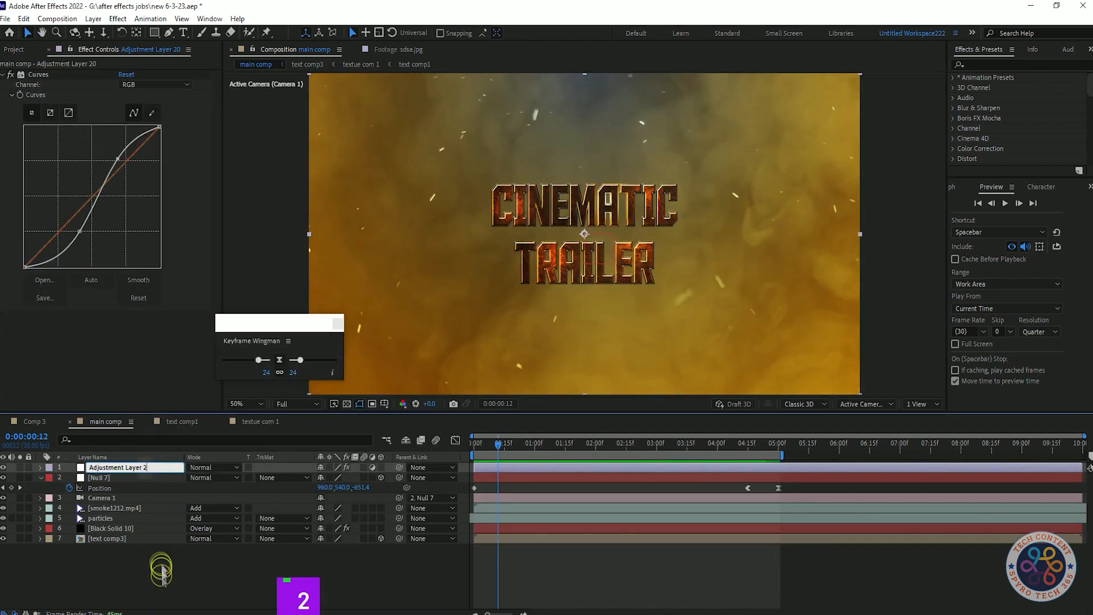
Step: Try reshaping the RGB curve of the adjustment layer's Curves effect
{"action": "mouse_move", "coordinate": [114, 160]}
{"action": "left_mouse_down"}
{"action": "mouse_move", "coordinate": [118, 140]}
{"action": "mouse_move", "coordinate": [137, 171]}
{"action": "mouse_move", "coordinate": [126, 152]}
{"action": "mouse_move", "coordinate": [122, 163]}
{"action": "mouse_move", "coordinate": [108, 154]}
{"action": "left_mouse_up"}
{"action": "key", "text": "ctrl+z"}
{"action": "key", "text": "ctrl+z"}
{"action": "key", "text": "ctrl+z"}
{"action": "key", "text": "ctrl+z"}
{"action": "key", "text": "ctrl+z"}
{"action": "key", "text": "ctrl+z"}
{"action": "left_click_drag", "start_coordinate": [78, 231], "coordinate": [85, 242]}
{"action": "key", "text": "ctrl+z"}
{"action": "key", "text": "ctrl+z"}
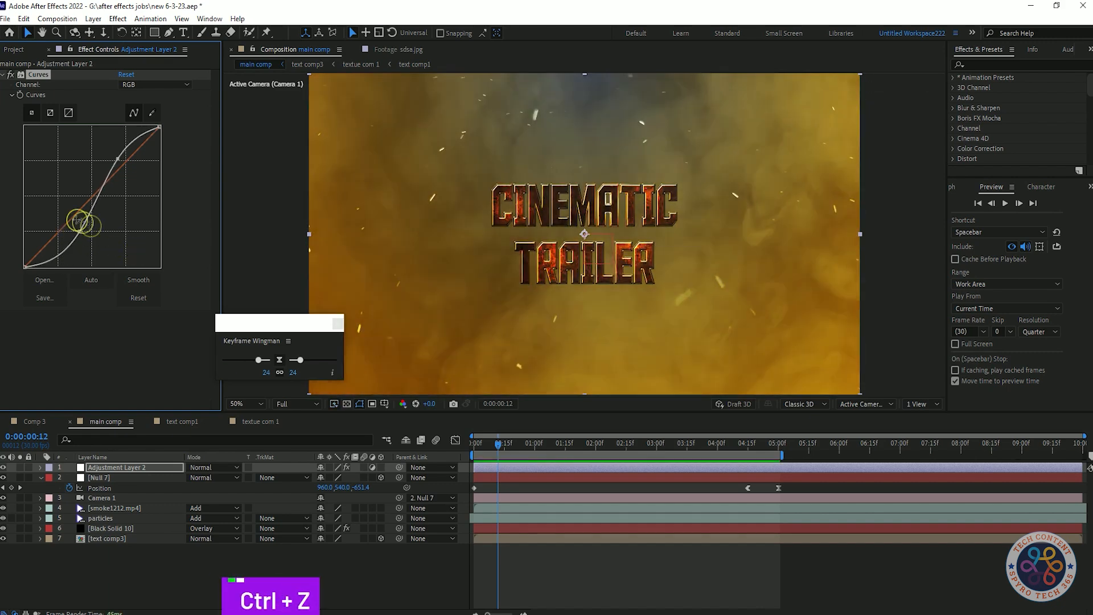
Step: Try adjusting the red and alpha channel curves of the Curves effect
{"action": "left_click_drag", "start_coordinate": [114, 162], "coordinate": [119, 163]}
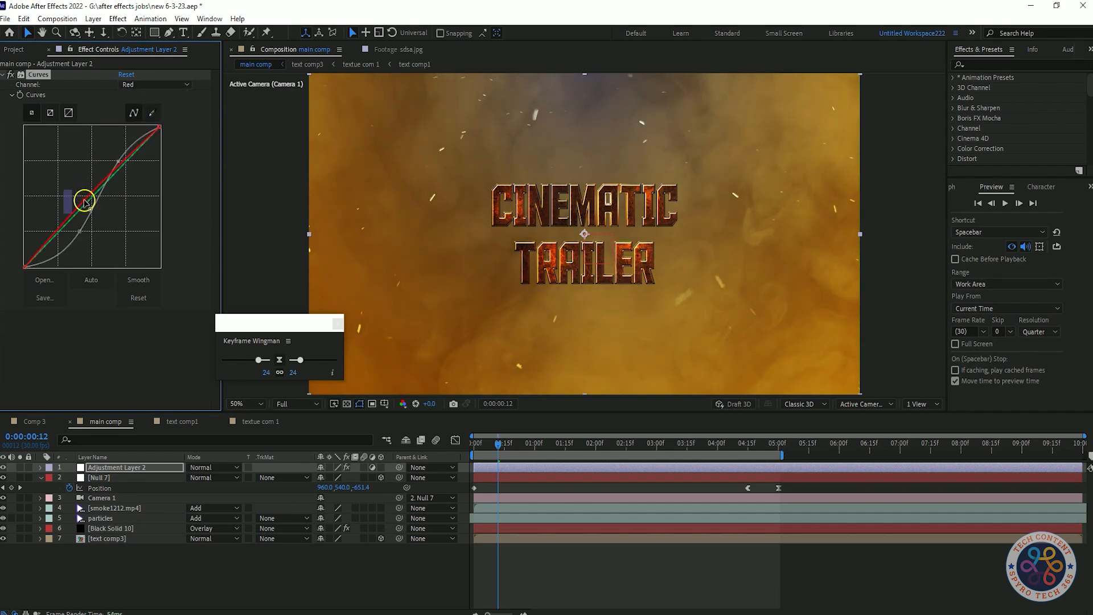
{"action": "left_click_drag", "start_coordinate": [86, 201], "coordinate": [96, 182]}
{"action": "left_click", "coordinate": [163, 85]}
{"action": "left_click", "coordinate": [142, 154]}
{"action": "key", "text": "ctrl+z"}
{"action": "key", "text": "ctrl+z"}
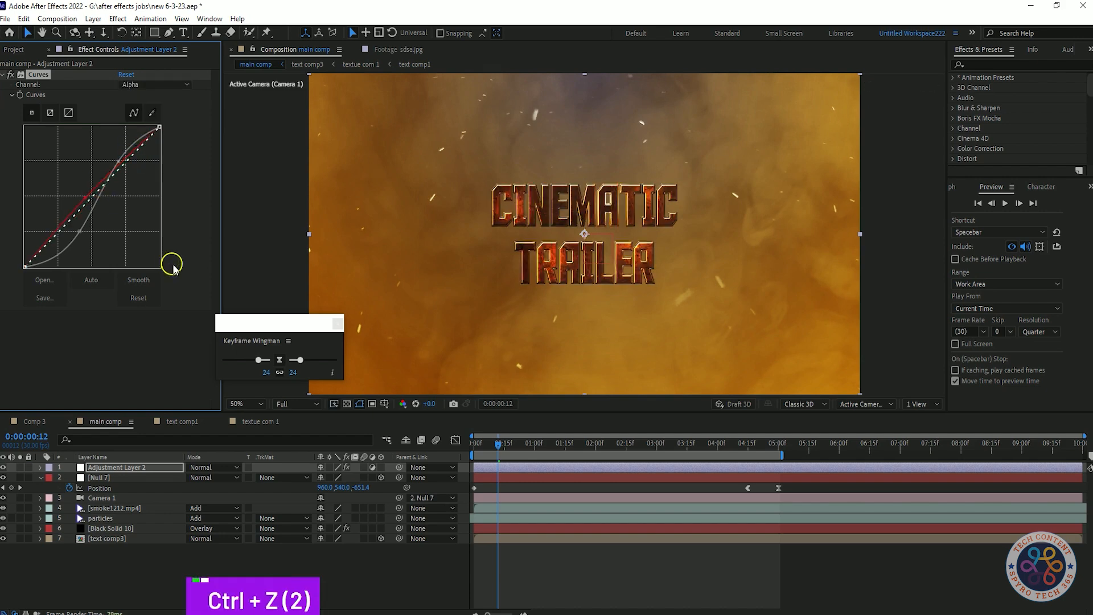
Step: Add a second Curves effect with an RGB S-curve to the adjustment layer
{"action": "left_click", "coordinate": [12, 95]}
{"action": "left_click", "coordinate": [93, 298]}
{"action": "key", "text": "shift+Tab"}
{"action": "left_click", "coordinate": [10, 286]}
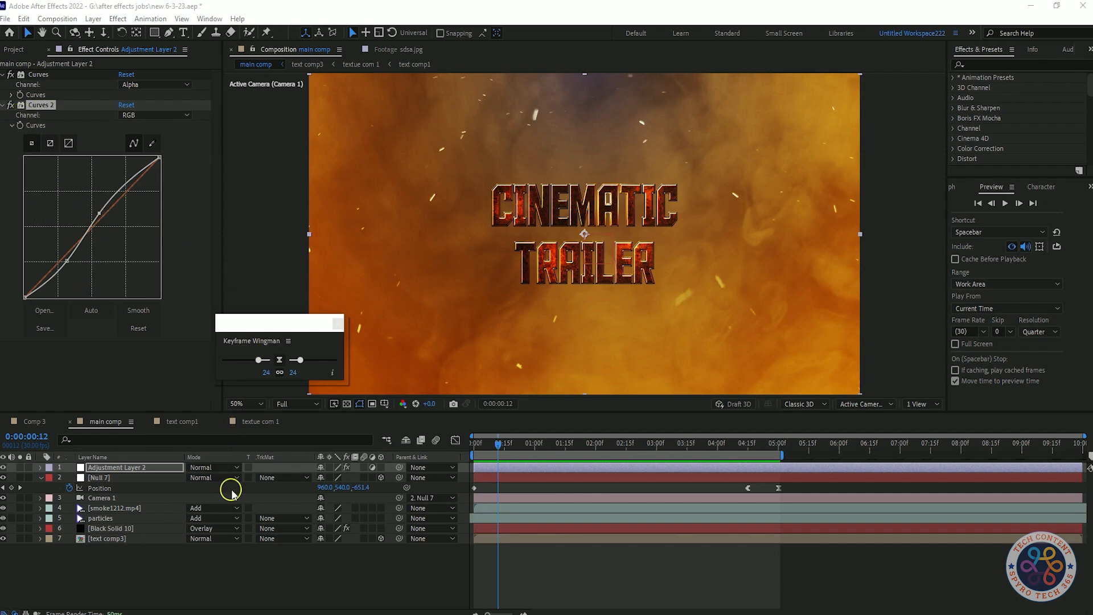
Step: Create a black solid with an inverted, feathered elliptical mask to form a vignette
{"action": "right_click", "coordinate": [190, 567]}
{"action": "mouse_move", "coordinate": [219, 430]}
{"action": "left_click", "coordinate": [488, 459]}
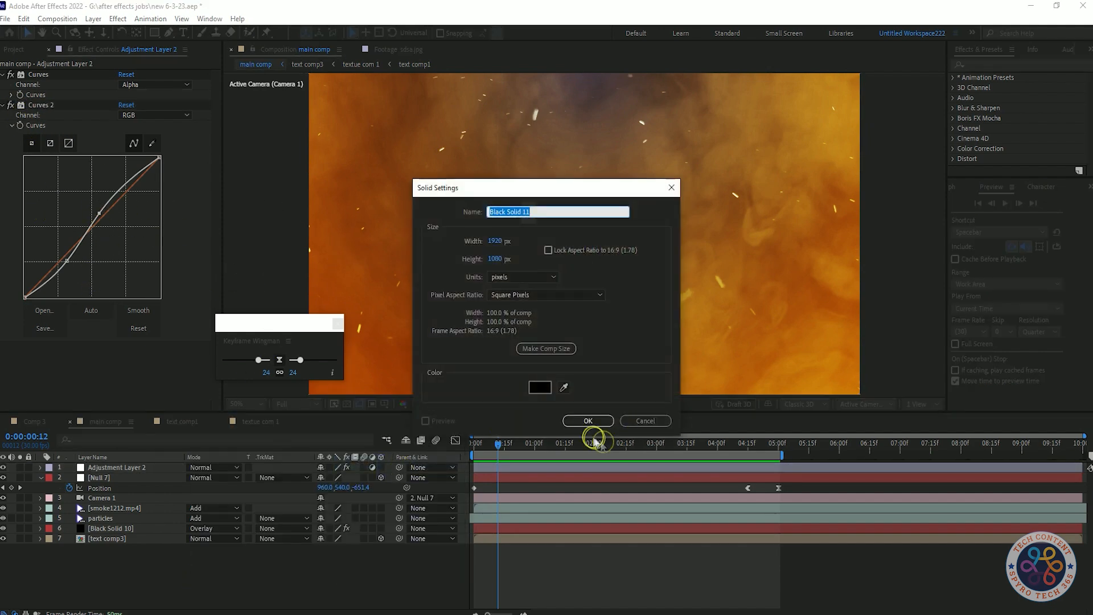
{"action": "left_click", "coordinate": [586, 420]}
{"action": "left_click", "coordinate": [526, 485]}
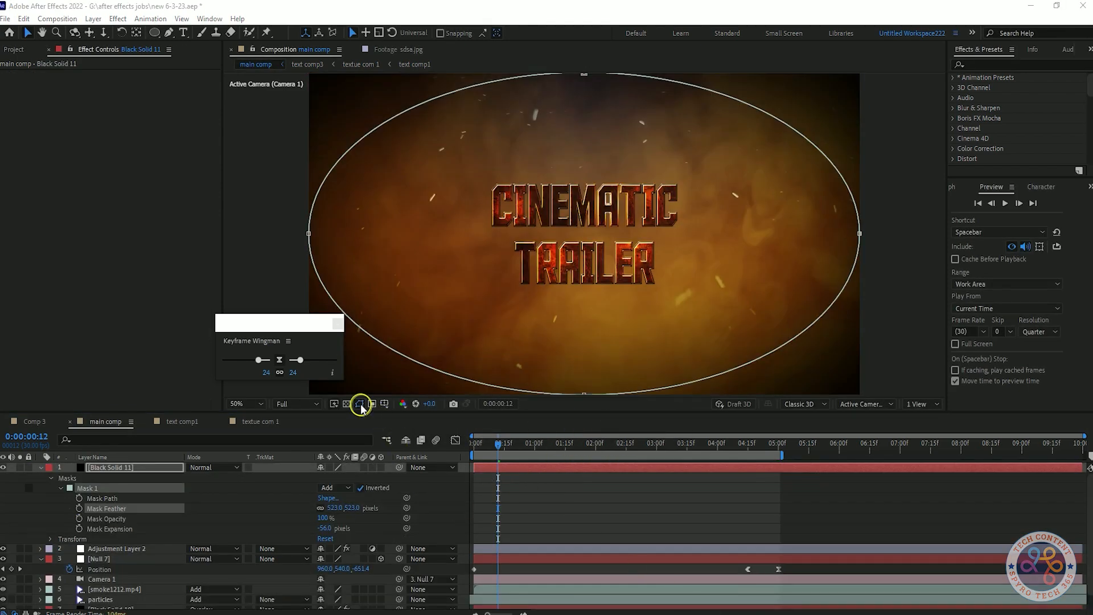
{"action": "left_click", "coordinate": [360, 404]}
{"action": "left_click", "coordinate": [363, 519]}
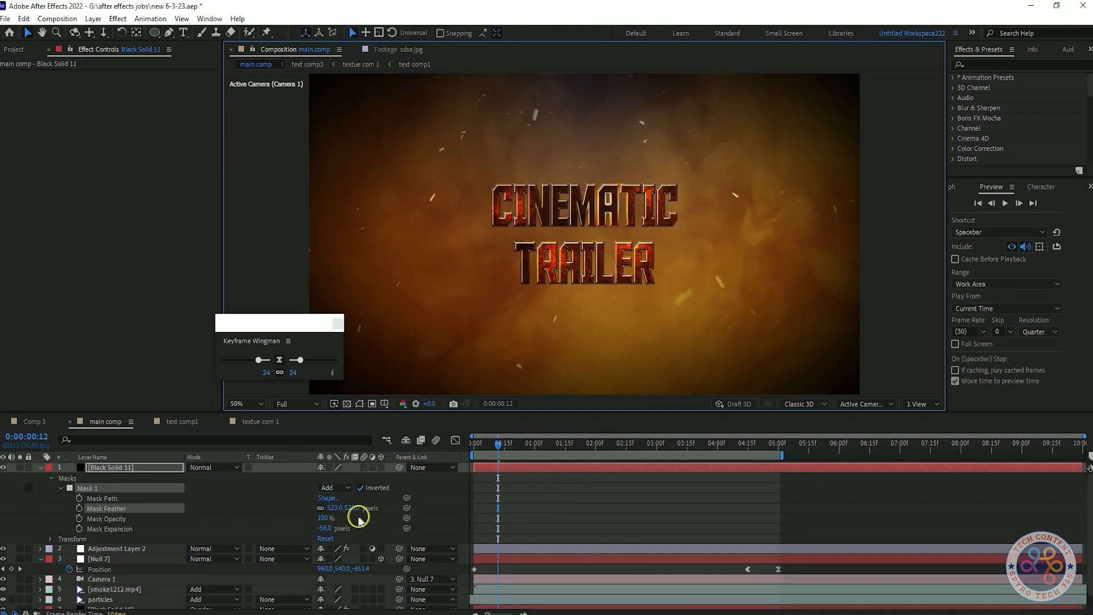
Step: Set the vignette mask's expansion to -60 pixels and preview the result
{"action": "left_click", "coordinate": [92, 487]}
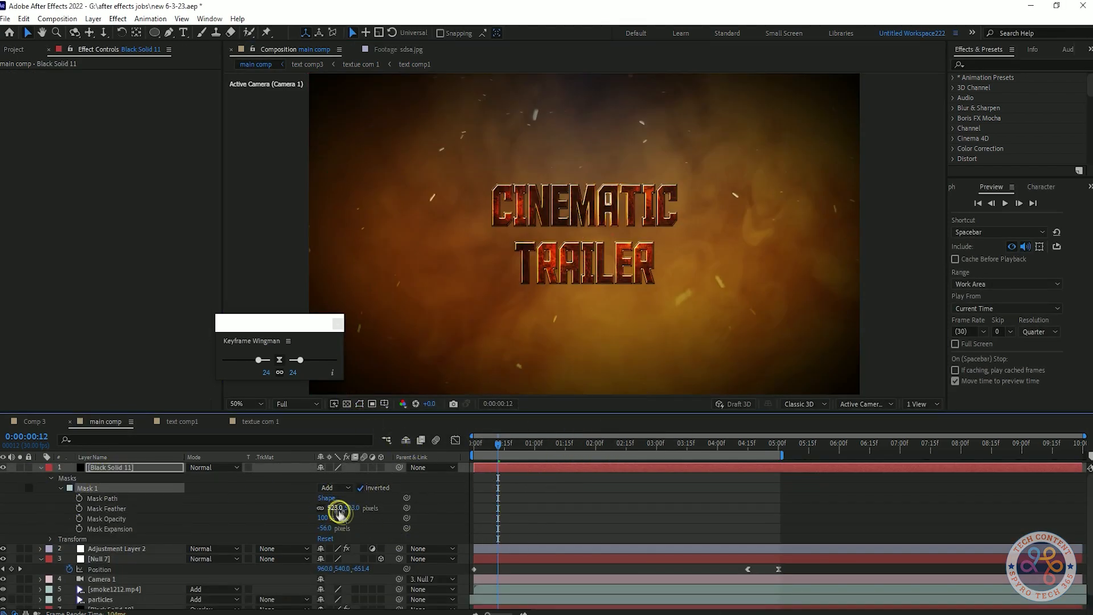
{"action": "key", "text": "ctrl+z"}
{"action": "left_click_drag", "start_coordinate": [326, 531], "coordinate": [397, 530]}
{"action": "left_click_drag", "start_coordinate": [325, 533], "coordinate": [302, 543]}
{"action": "key", "text": "space"}
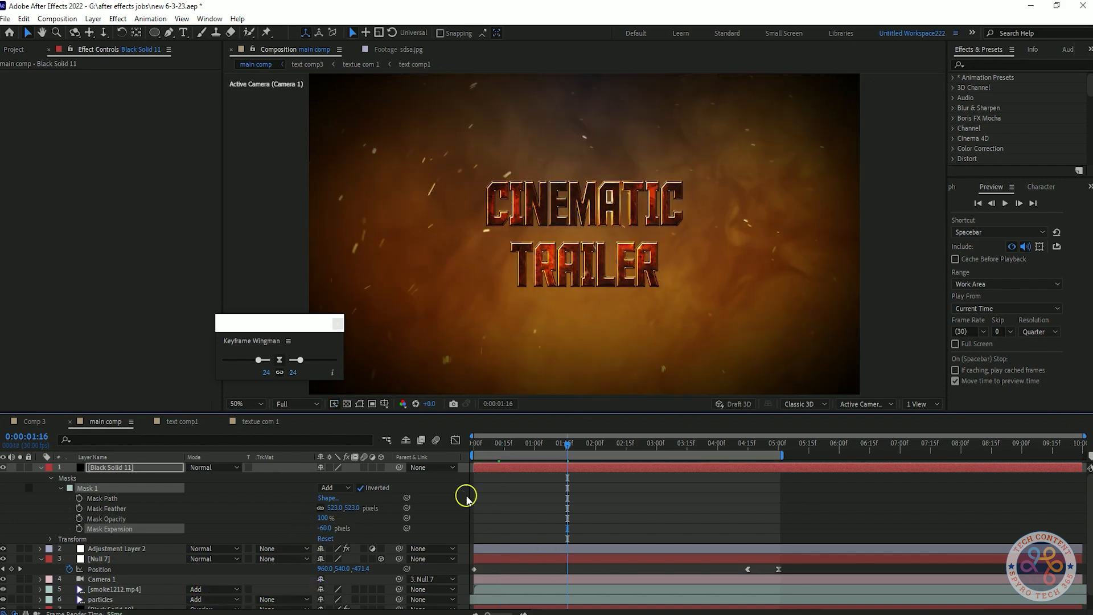
{"action": "key", "text": "space"}
Step: Create a new full-size 1920 × 1080 black solid layer in the composition
{"action": "key", "text": "space"}
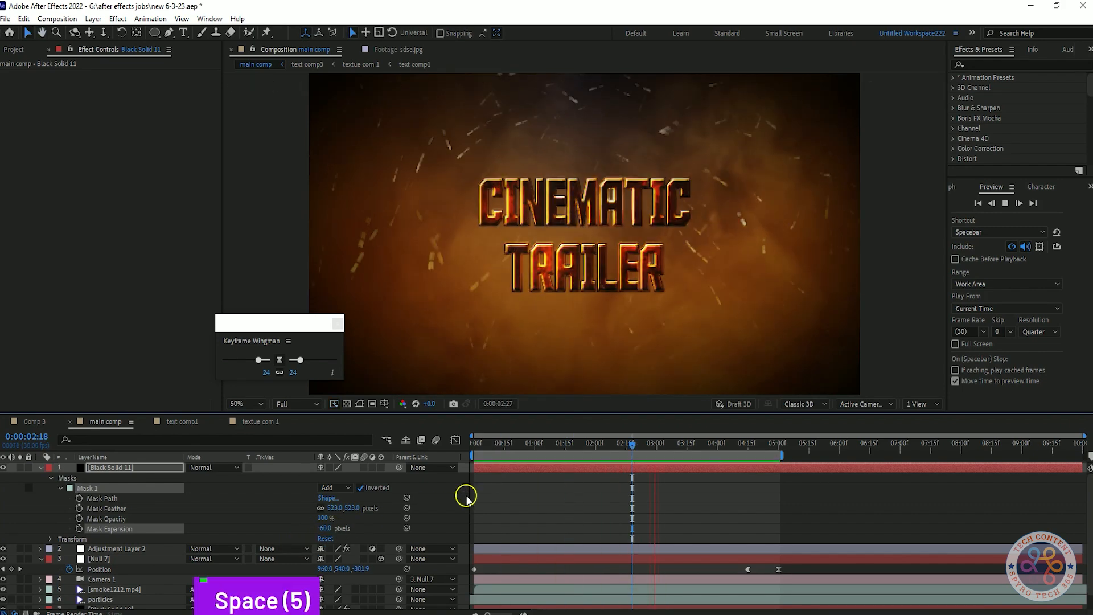
{"action": "key", "text": "space"}
{"action": "left_click", "coordinate": [40, 467]}
{"action": "right_click", "coordinate": [208, 596]}
{"action": "mouse_move", "coordinate": [256, 455]}
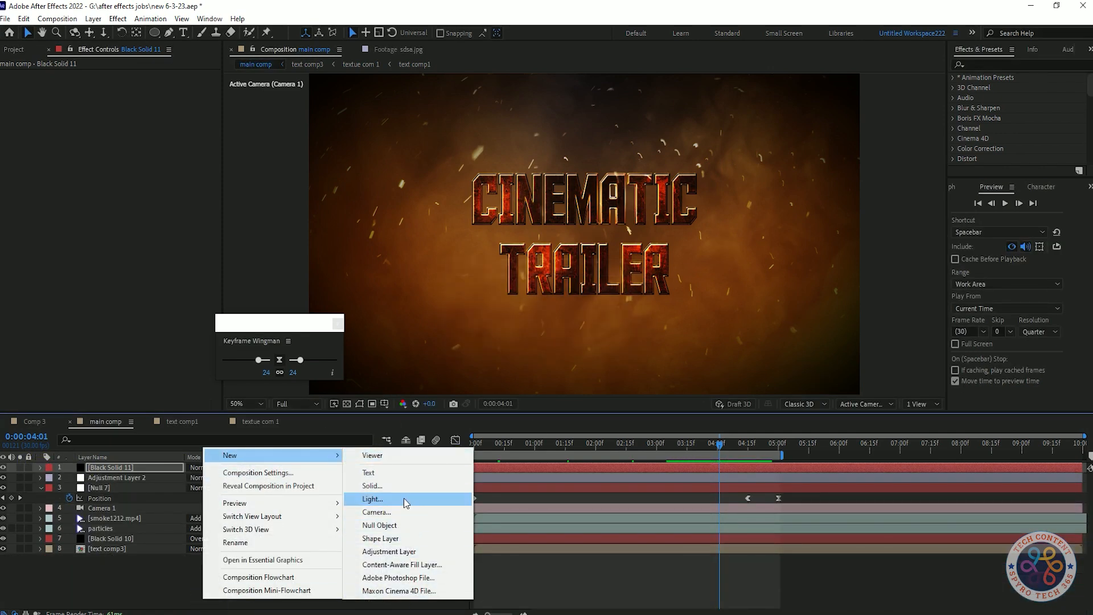
{"action": "left_click", "coordinate": [137, 594]}
{"action": "right_click", "coordinate": [255, 587]}
{"action": "mouse_move", "coordinate": [313, 442]}
{"action": "left_click", "coordinate": [454, 479]}
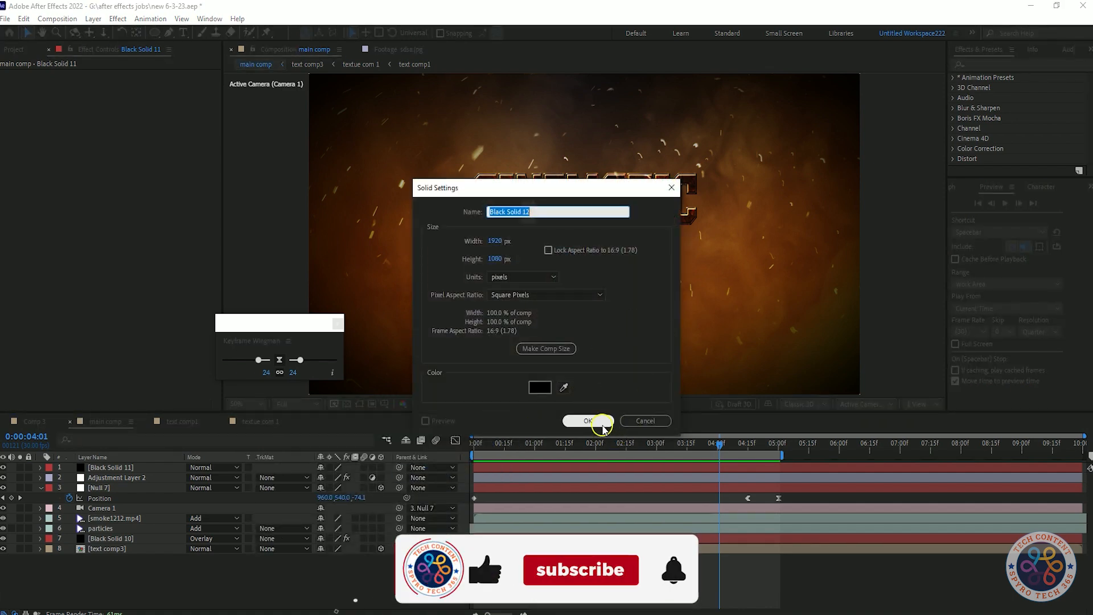
{"action": "left_click", "coordinate": [602, 425]}
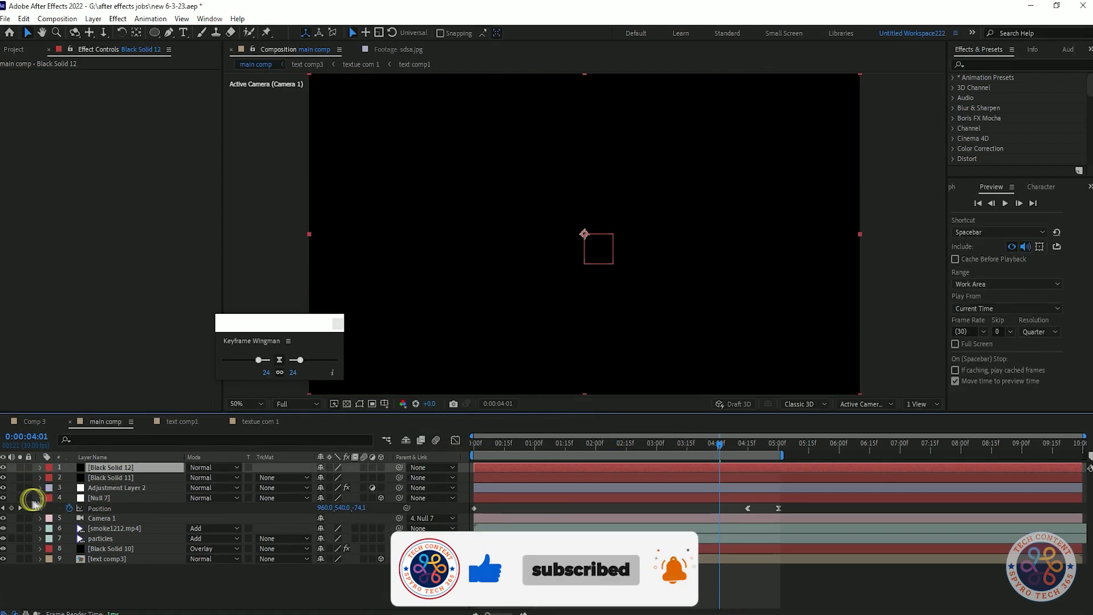
Step: Add a full-frame rectangle mask to the new solid, shrink it vertically into letterbox bars, and invert it
{"action": "left_click", "coordinate": [40, 498]}
{"action": "left_click", "coordinate": [155, 33]}
{"action": "left_click", "coordinate": [200, 33]}
{"action": "double_click", "coordinate": [155, 33]}
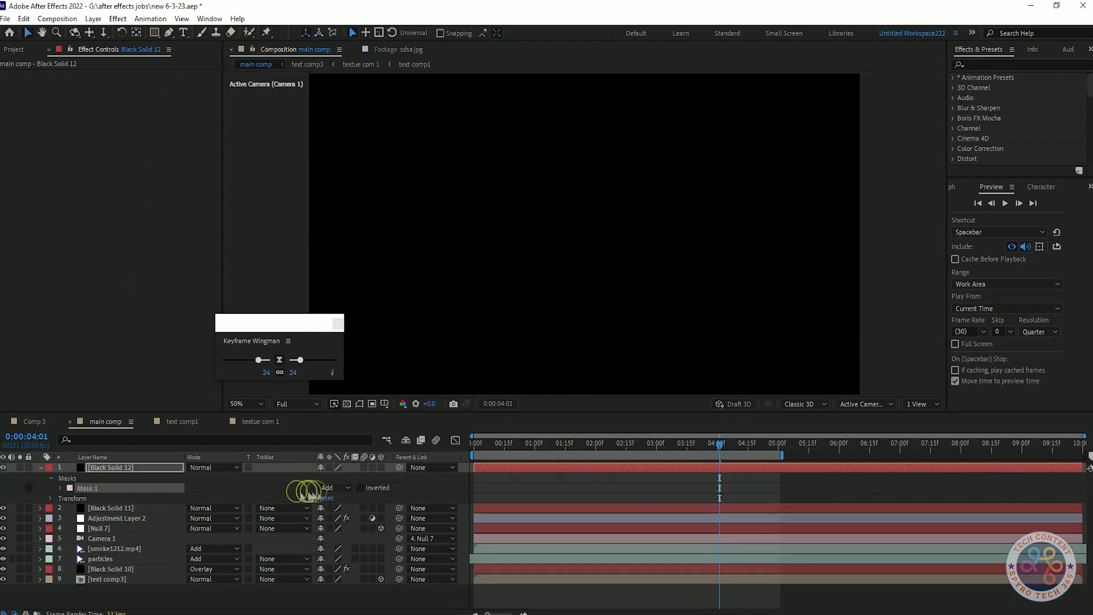
{"action": "left_click", "coordinate": [135, 468]}
{"action": "scroll", "coordinate": [519, 167], "scroll_direction": "down", "scroll_amount": 2}
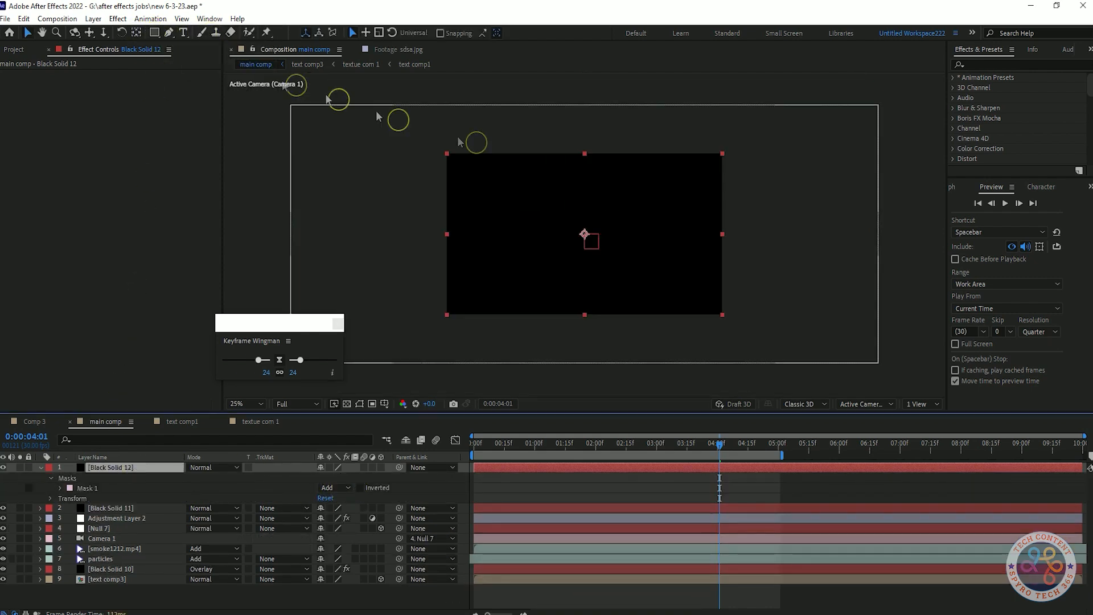
{"action": "double_click", "coordinate": [716, 176]}
{"action": "left_click", "coordinate": [297, 51]}
{"action": "double_click", "coordinate": [584, 155]}
{"action": "left_click_drag", "start_coordinate": [583, 131], "coordinate": [586, 145]}
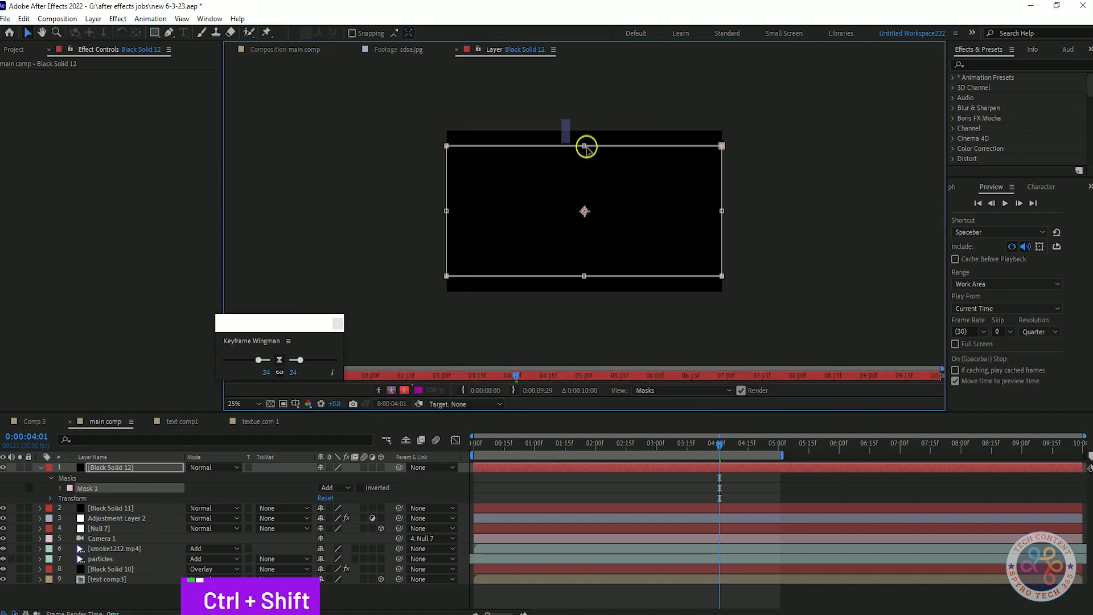
{"action": "left_click", "coordinate": [360, 488]}
Step: Fit the composition view and preview the letterboxed title from the start
{"action": "left_click", "coordinate": [285, 49]}
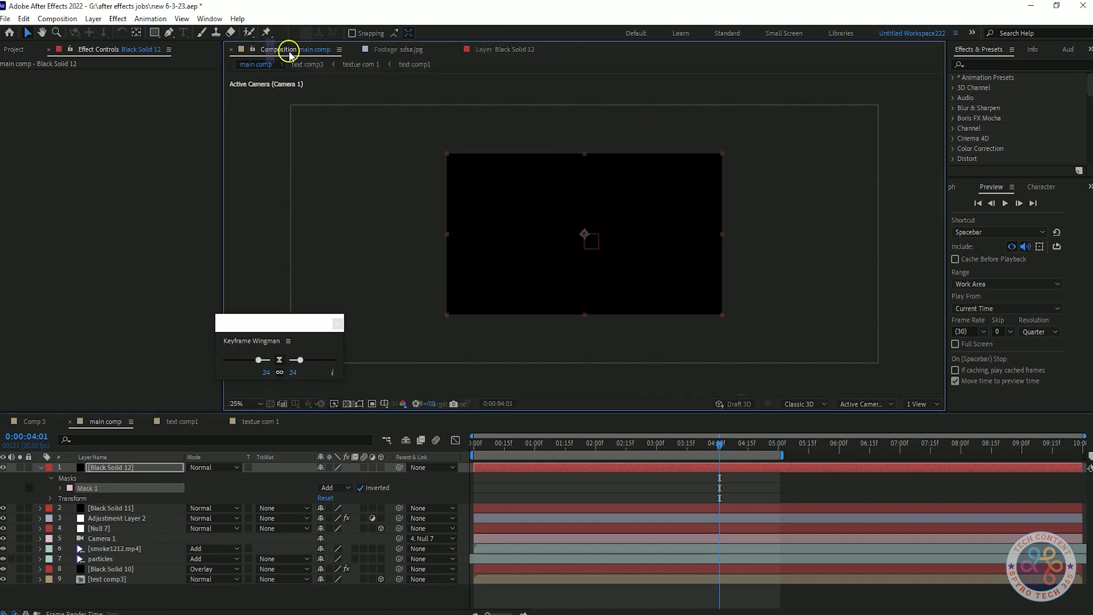
{"action": "left_click", "coordinate": [242, 403]}
{"action": "left_click", "coordinate": [270, 194]}
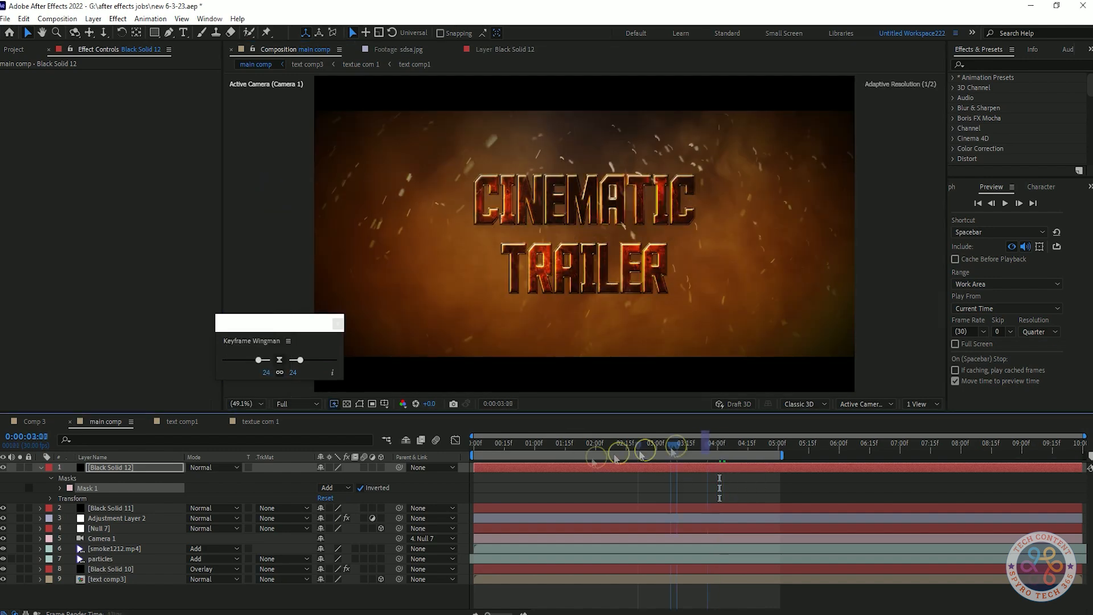
{"action": "key", "text": "space"}
{"action": "key", "text": "space"}
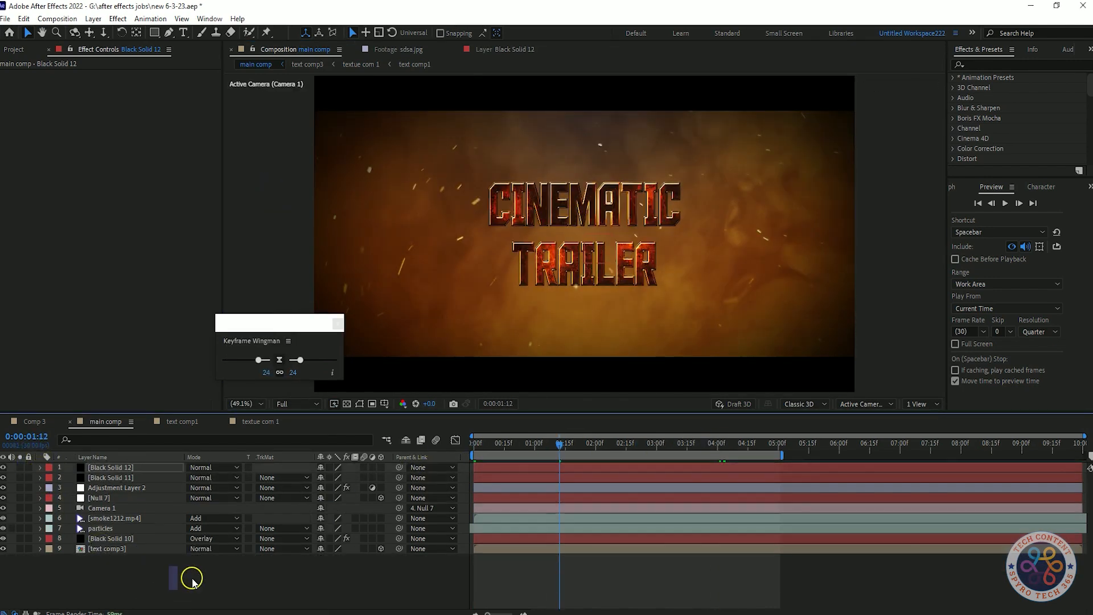
{"action": "key", "text": "Home"}
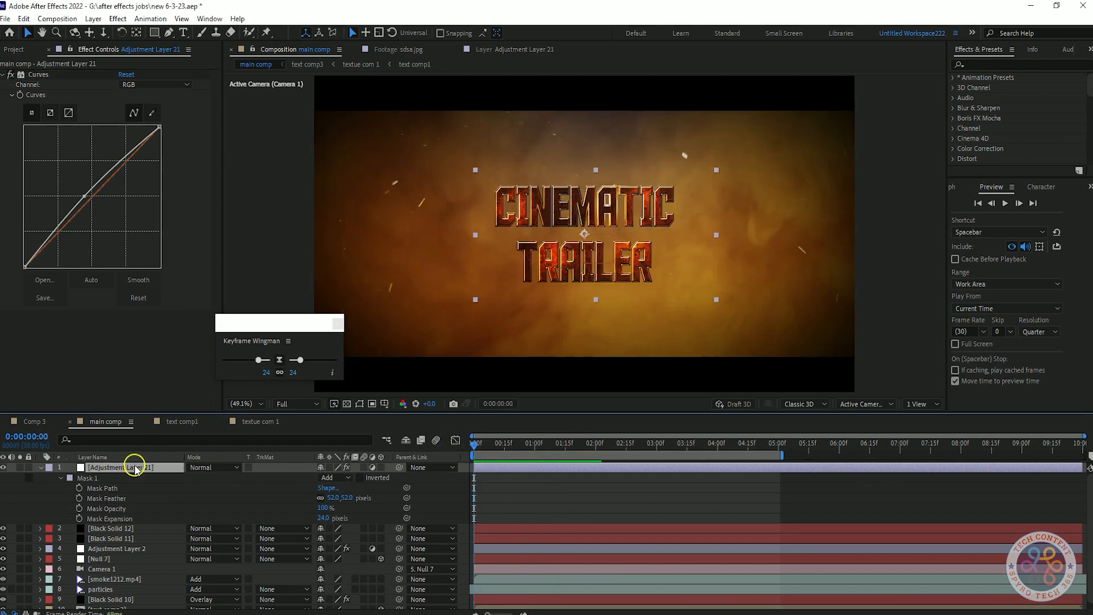
Step: Set the top adjustment layer's mask expansion to 100 pixels and feather to 620 pixels
{"action": "left_click_drag", "start_coordinate": [323, 519], "coordinate": [338, 499]}
{"action": "key", "text": "ctrl+z"}
{"action": "key", "text": "ctrl+z"}
{"action": "left_click", "coordinate": [370, 511]}
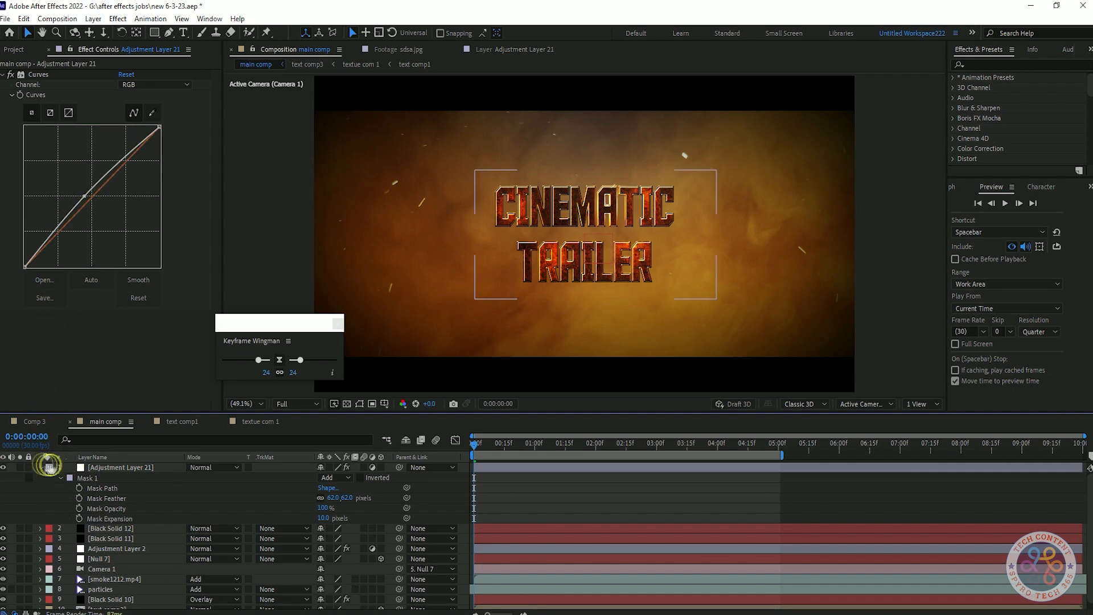
Step: Rename the two black solid layers 'film bar' and 'mask effect'
{"action": "left_click", "coordinate": [39, 468]}
{"action": "left_click", "coordinate": [123, 488]}
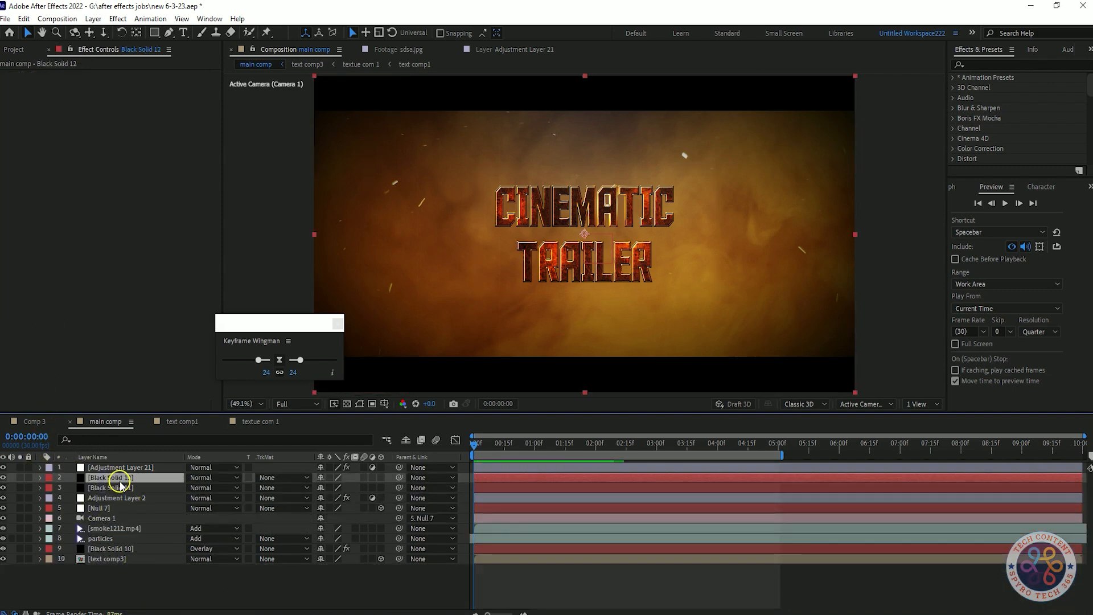
{"action": "key", "text": "m"}
{"action": "key", "text": "m"}
{"action": "key", "text": "m"}
{"action": "key", "text": "m"}
{"action": "right_click", "coordinate": [132, 478]}
{"action": "left_click", "coordinate": [163, 470]}
{"action": "type", "text": "flim bar"}
{"action": "key", "text": "Return"}
{"action": "right_click", "coordinate": [145, 488]}
{"action": "left_click", "coordinate": [197, 470]}
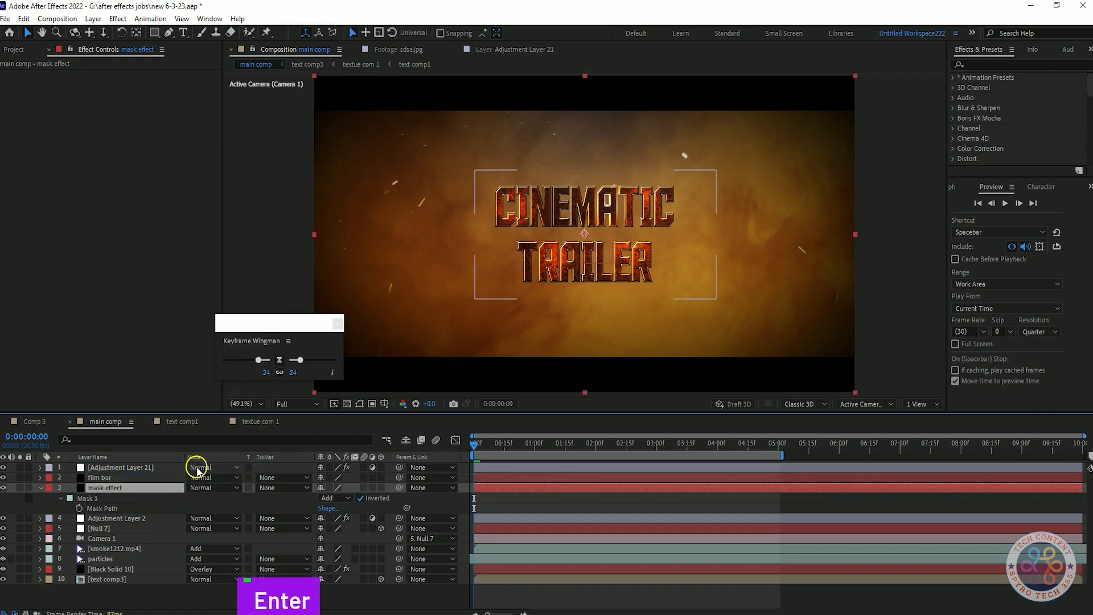
Step: Try changing the mask feather on the mask effect layer, undoing the changes
{"action": "left_click", "coordinate": [69, 499]}
{"action": "left_click", "coordinate": [305, 240]}
{"action": "left_click", "coordinate": [60, 498]}
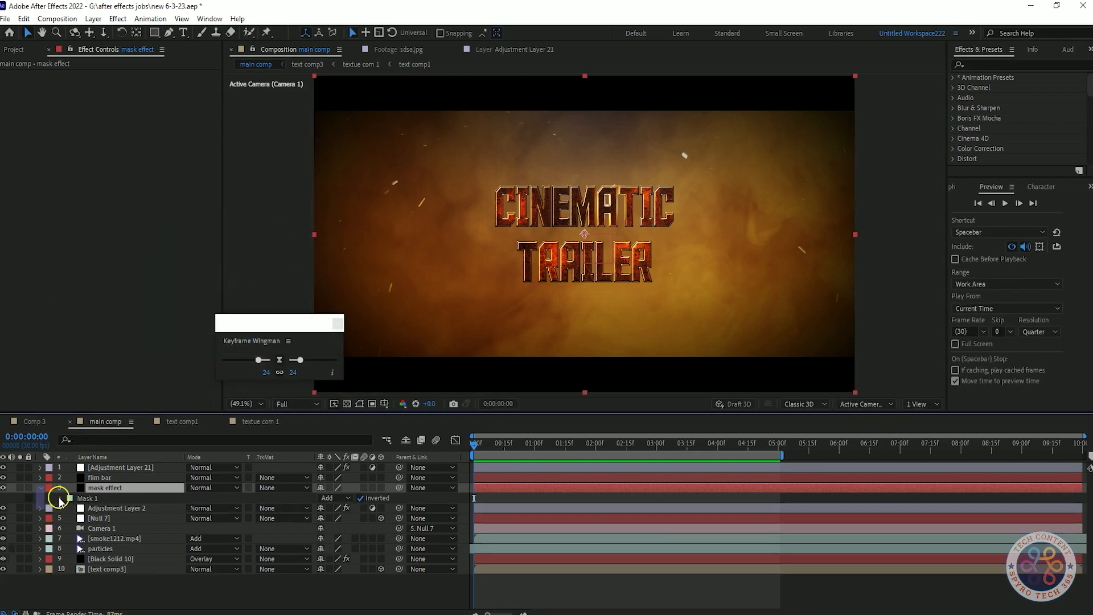
{"action": "left_click", "coordinate": [60, 498]}
{"action": "left_click_drag", "start_coordinate": [345, 519], "coordinate": [674, 521]}
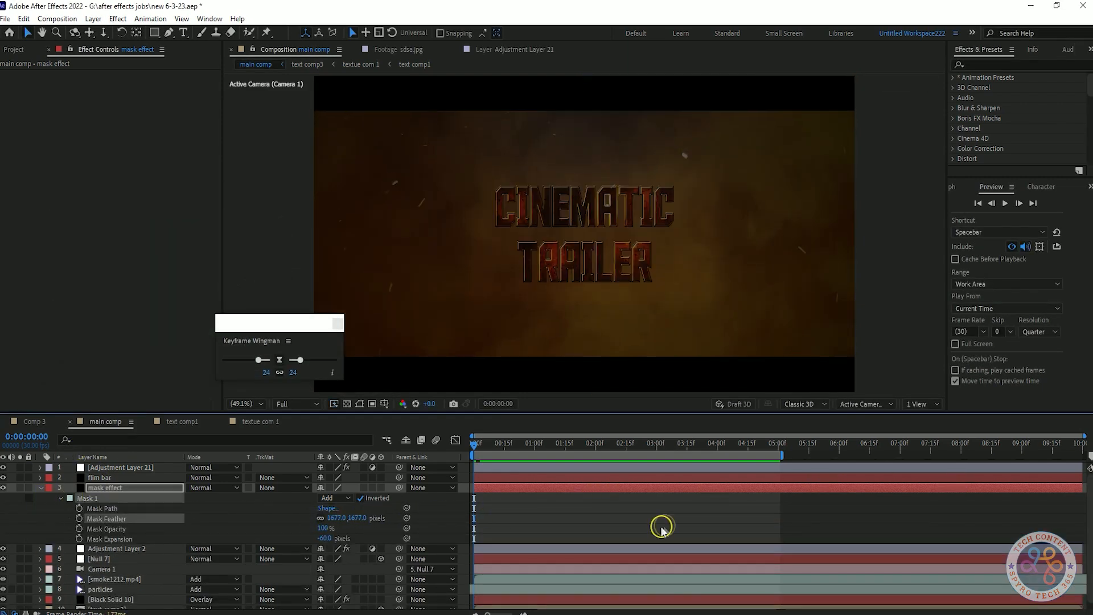
{"action": "key", "text": "ctrl+z"}
{"action": "left_click_drag", "start_coordinate": [337, 522], "coordinate": [314, 520]}
{"action": "key", "text": "ctrl+z"}
{"action": "key", "text": "ctrl+z"}
Step: Preview the composition and save the project
{"action": "key", "text": "space"}
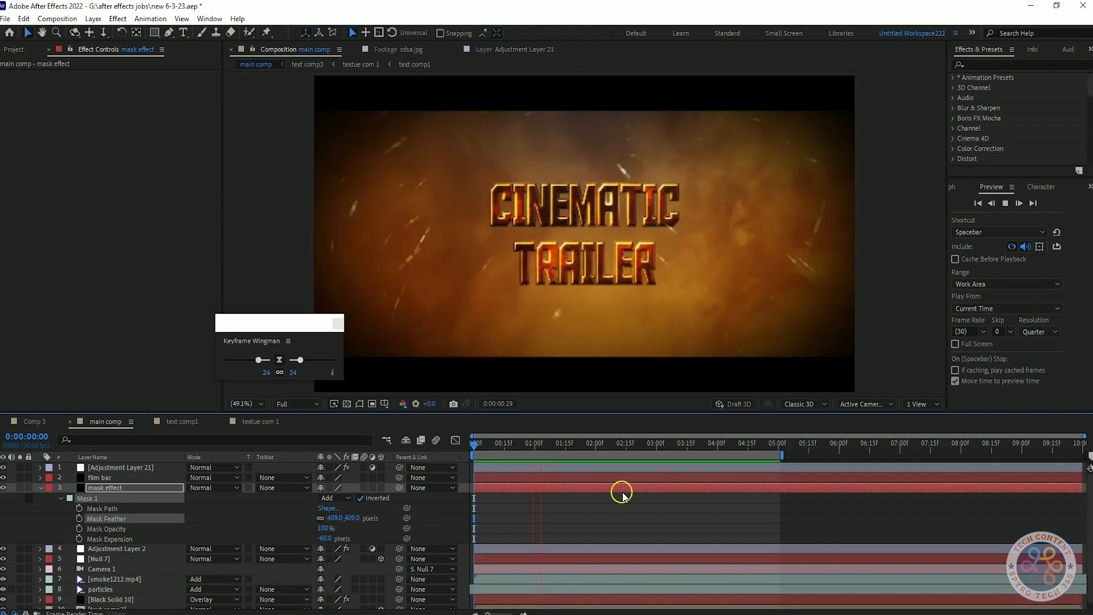
{"action": "left_click", "coordinate": [41, 488]}
{"action": "left_click", "coordinate": [159, 585]}
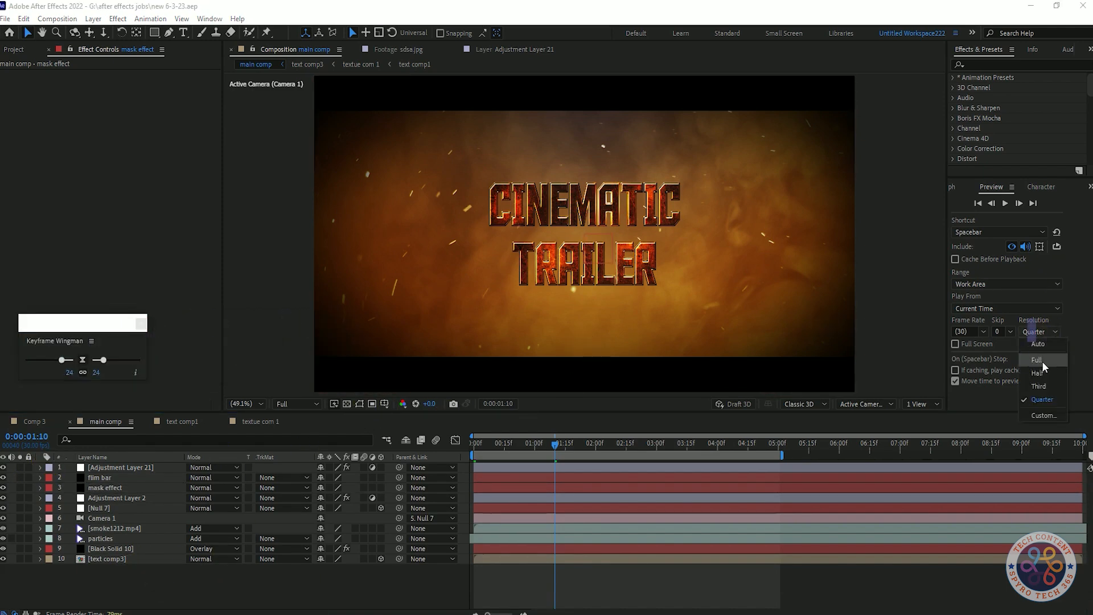
Step: Set the preview resolution to Full, enable Full Screen, and play the final preview
{"action": "left_click", "coordinate": [1037, 360]}
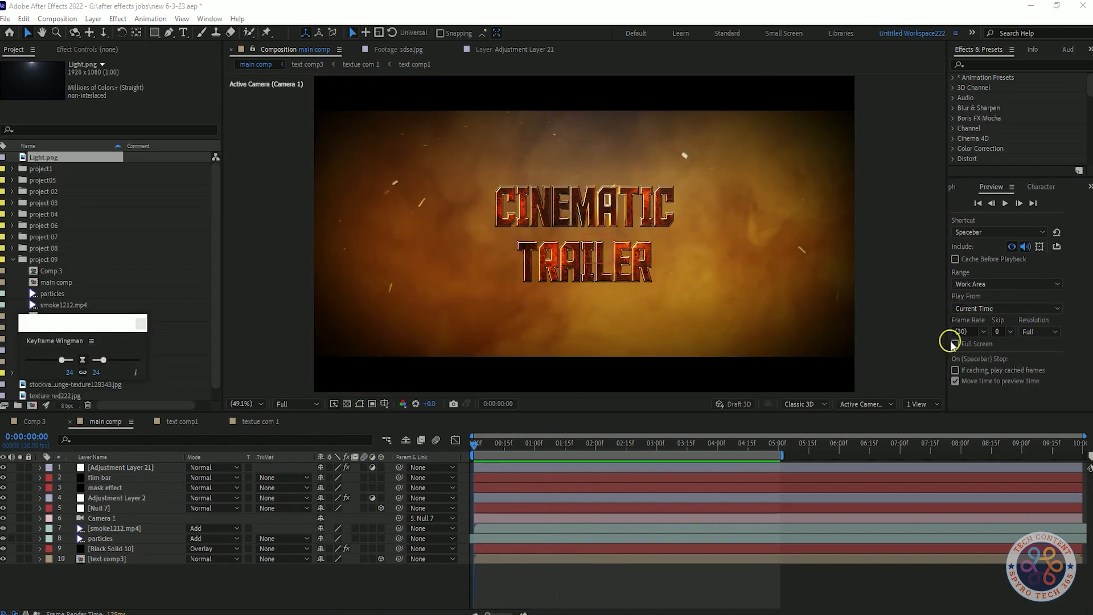
{"action": "left_click", "coordinate": [955, 344]}
{"action": "key", "text": "space"}
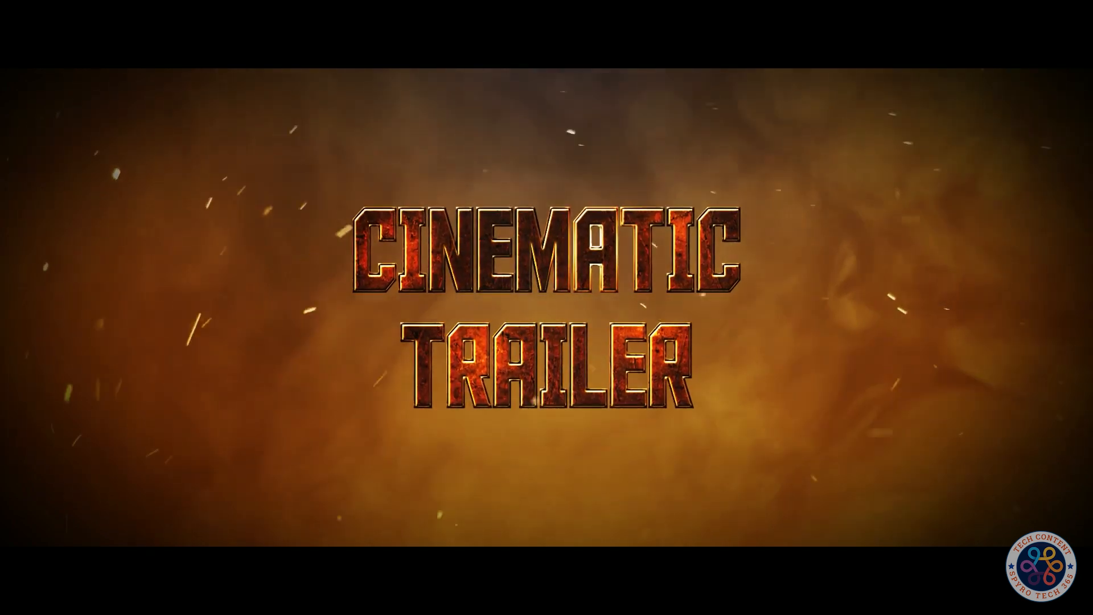